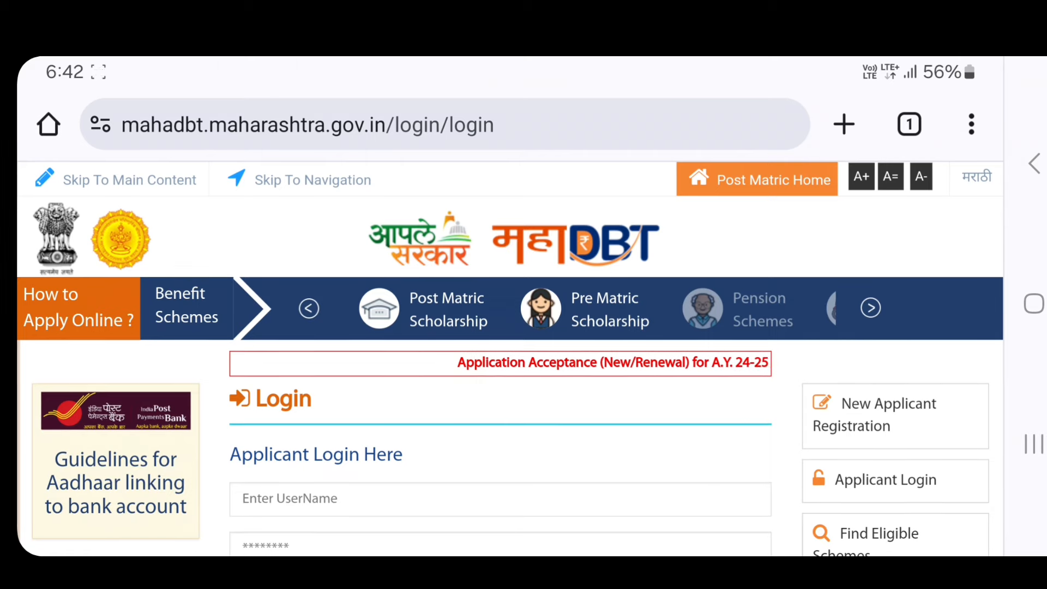
Close the notice pop-up on the MahaDBT login page and open the new applicant registration form.
{"action": "scroll", "coordinate": [150, 347], "scroll_direction": "down", "scroll_amount": 3}
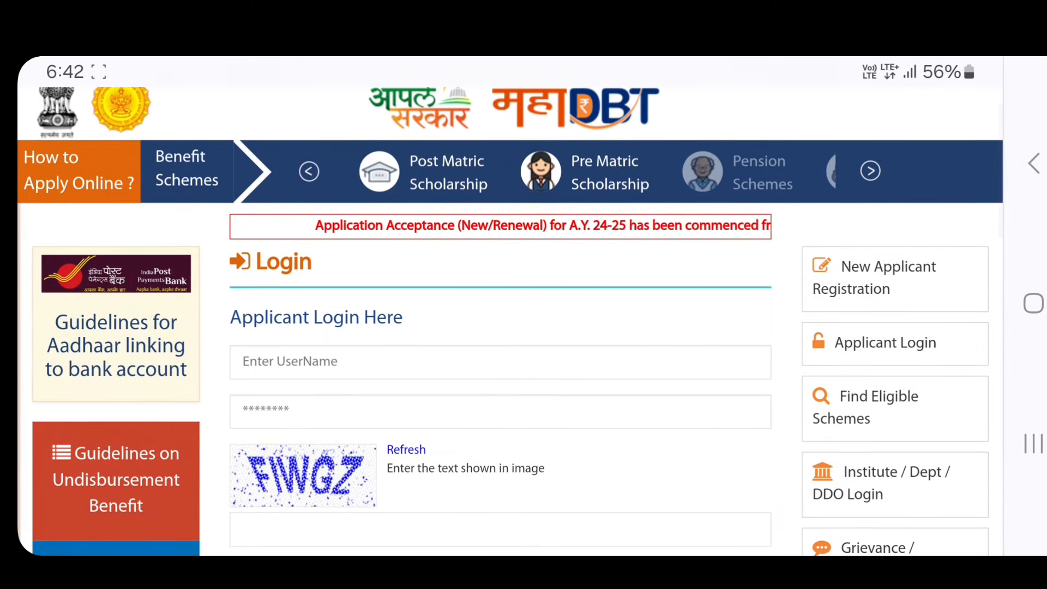
{"action": "scroll", "coordinate": [171, 360], "scroll_direction": "down", "scroll_amount": 2}
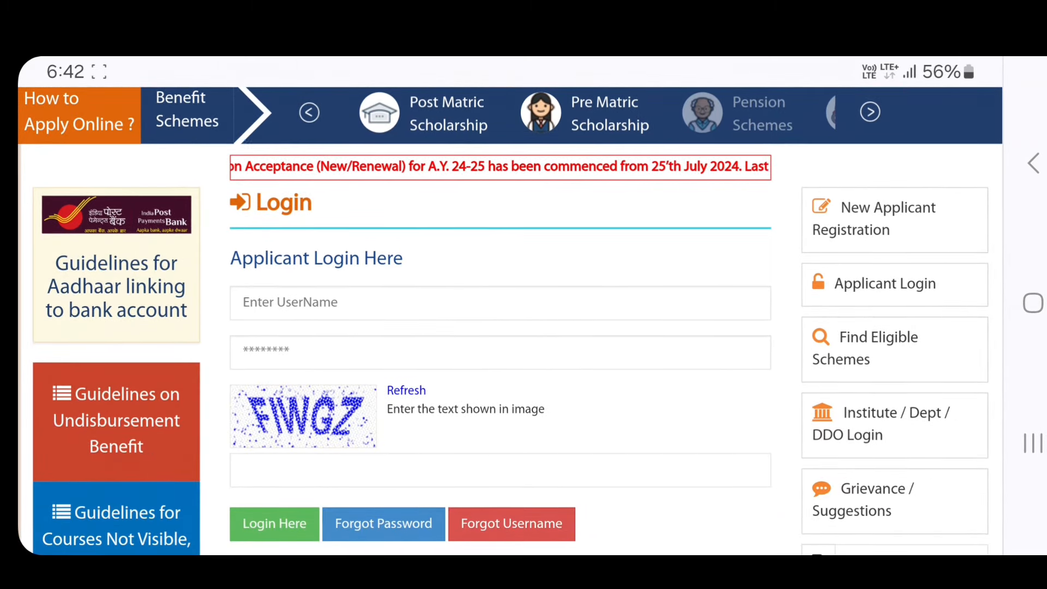
{"action": "scroll", "coordinate": [191, 356], "scroll_direction": "down", "scroll_amount": 2}
{"action": "scroll", "coordinate": [240, 405], "scroll_direction": "down", "scroll_amount": 1}
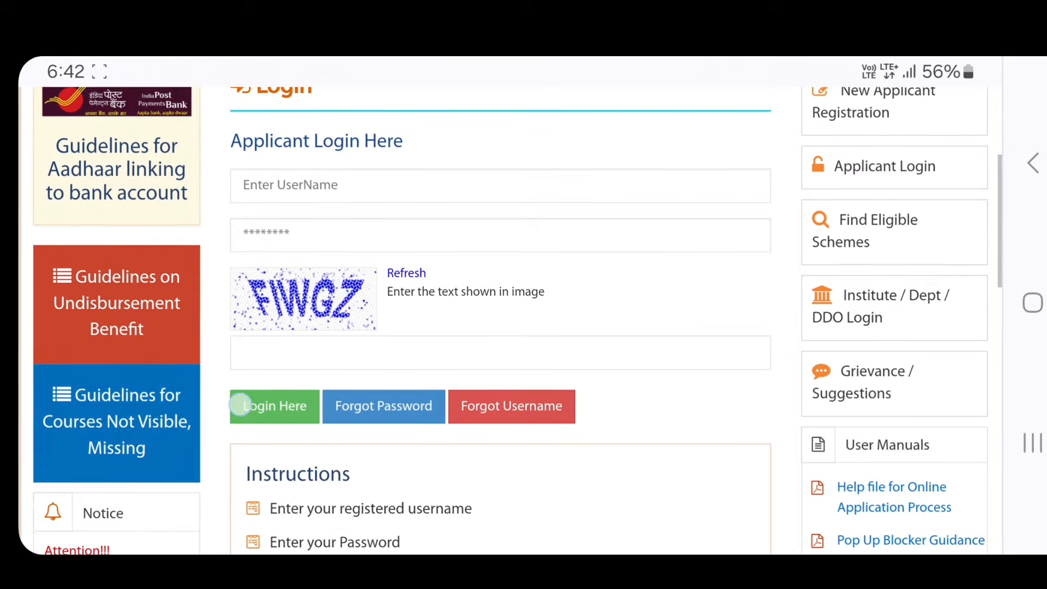
{"action": "scroll", "coordinate": [203, 386], "scroll_direction": "up", "scroll_amount": 2}
{"action": "scroll", "coordinate": [203, 386], "scroll_direction": "up", "scroll_amount": 1}
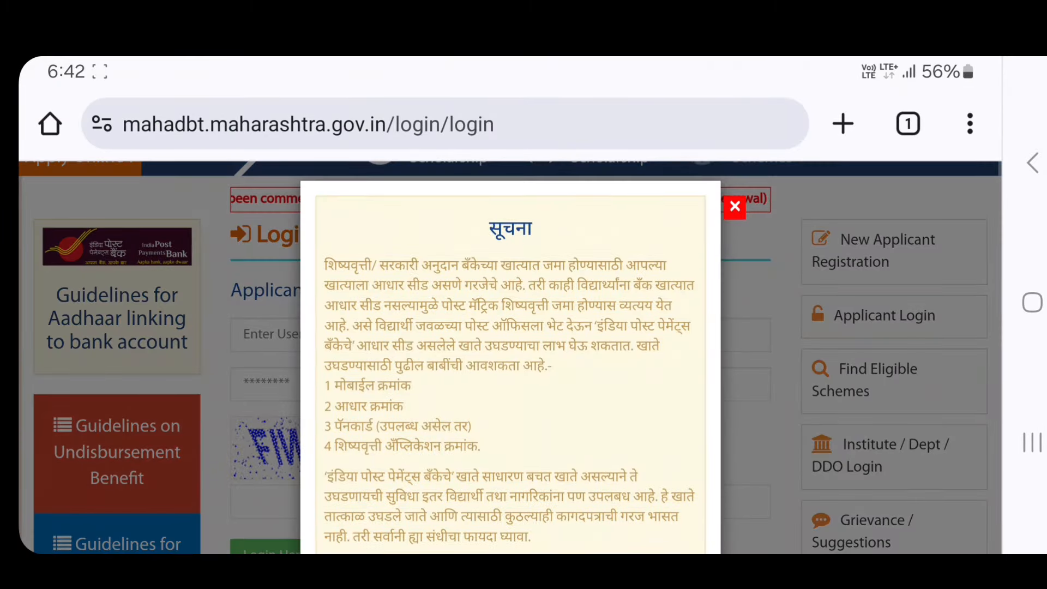
{"action": "left_click", "coordinate": [735, 207]}
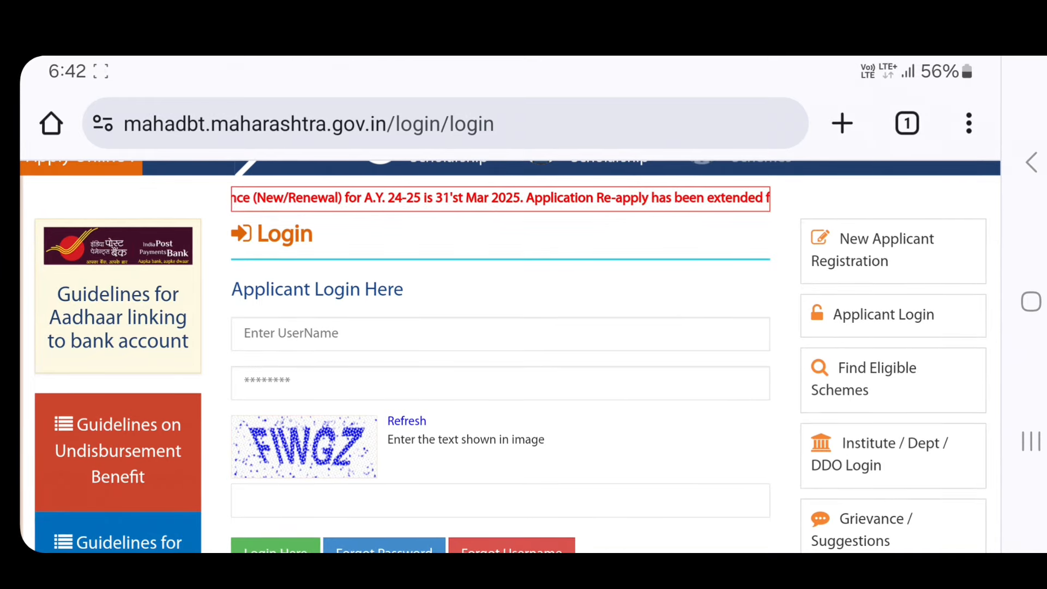
{"action": "left_click", "coordinate": [874, 257]}
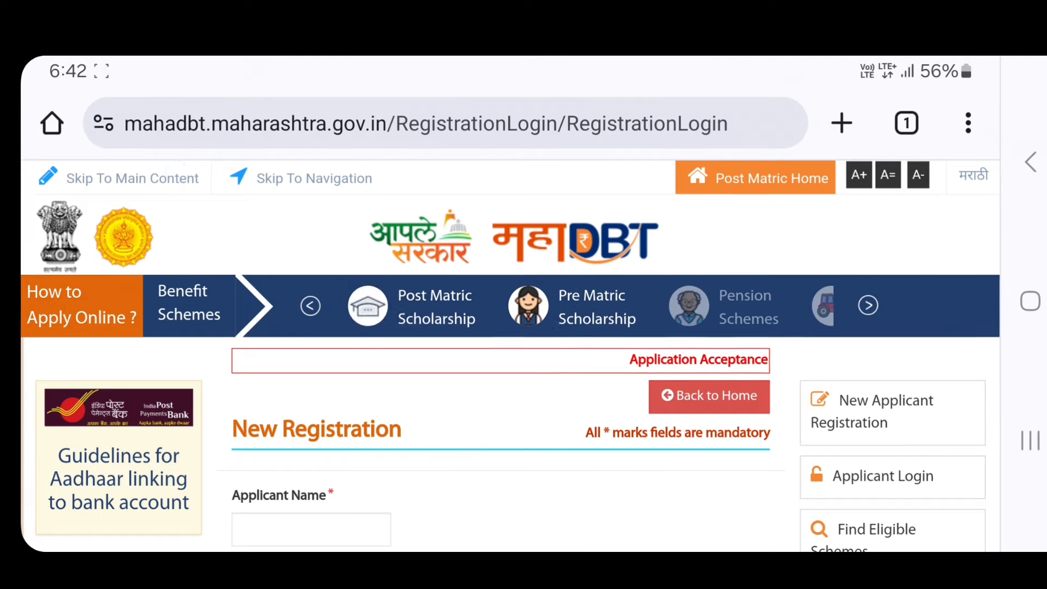
Examine the new registration form's name, username, password, email, mobile number and captcha fields, including the username and password rules.
{"action": "left_click_drag", "start_coordinate": [132, 439], "coordinate": [132, 264]}
{"action": "left_click_drag", "start_coordinate": [163, 415], "coordinate": [164, 327]}
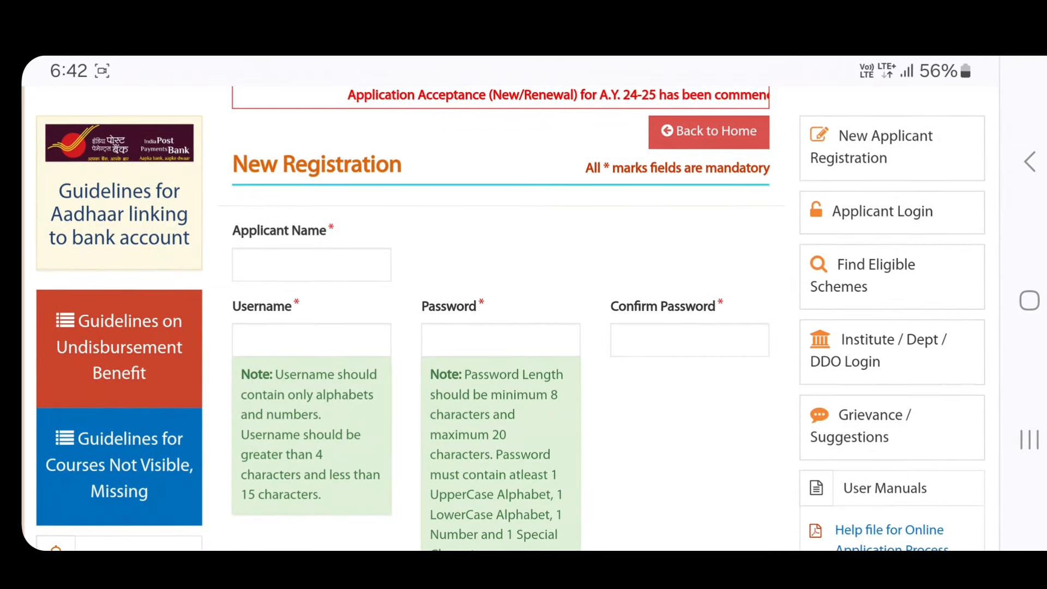
{"action": "left_click_drag", "start_coordinate": [136, 318], "coordinate": [136, 262]}
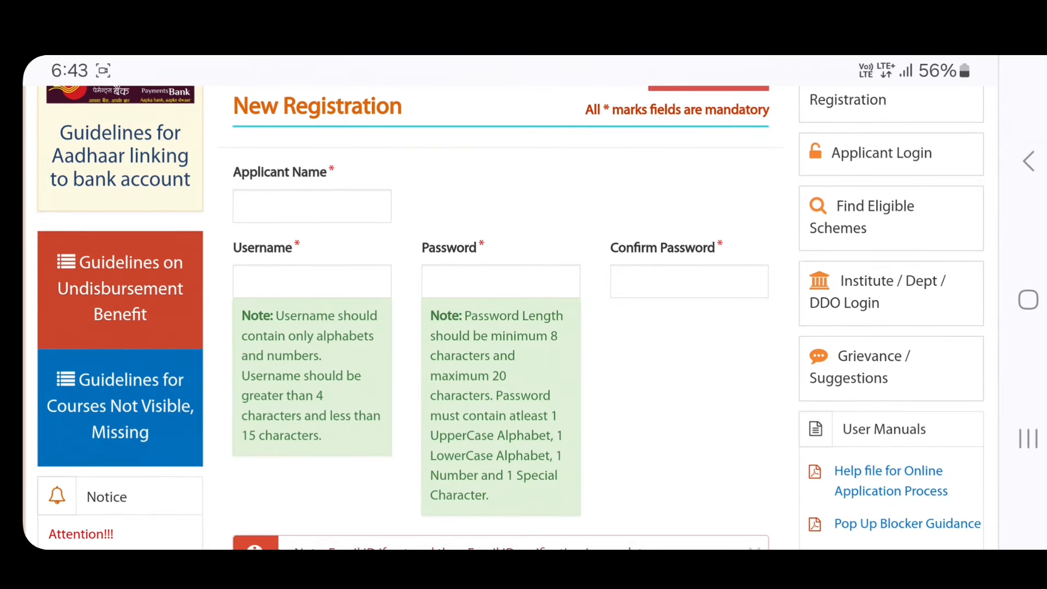
{"action": "left_click_drag", "start_coordinate": [257, 333], "coordinate": [257, 313]}
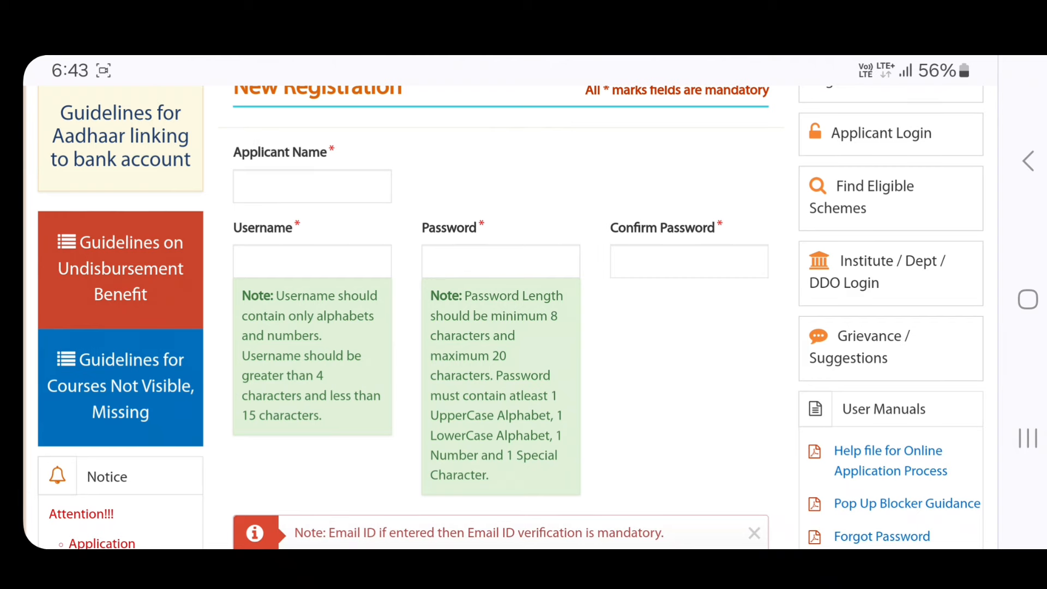
{"action": "mouse_move", "coordinate": [269, 271]}
{"action": "left_mouse_down"}
{"action": "mouse_move", "coordinate": [269, 281]}
{"action": "mouse_move", "coordinate": [269, 252]}
{"action": "left_mouse_up"}
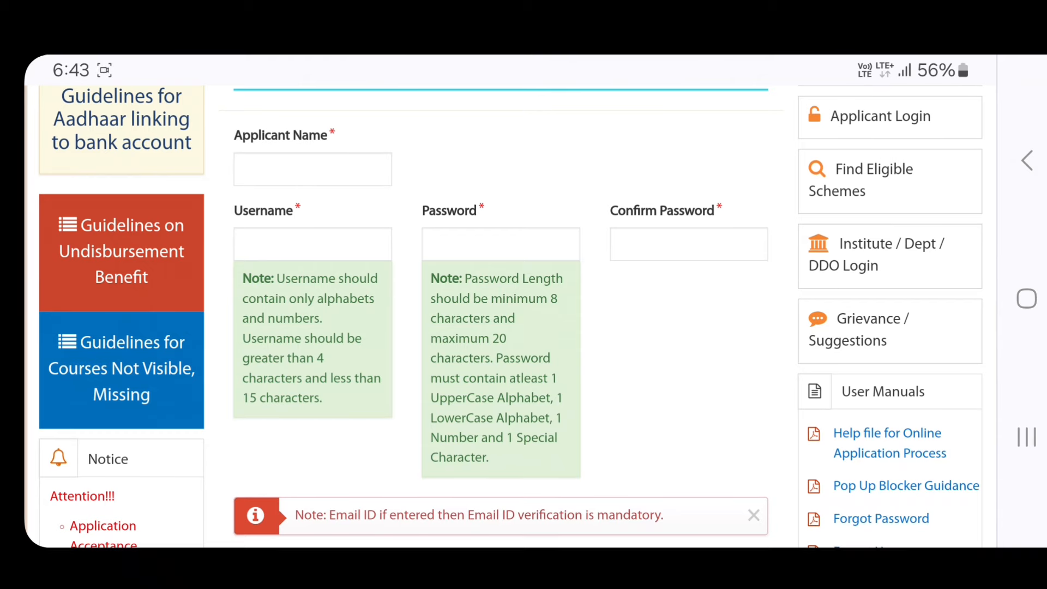
{"action": "scroll", "coordinate": [728, 415], "scroll_direction": "down", "scroll_amount": 3}
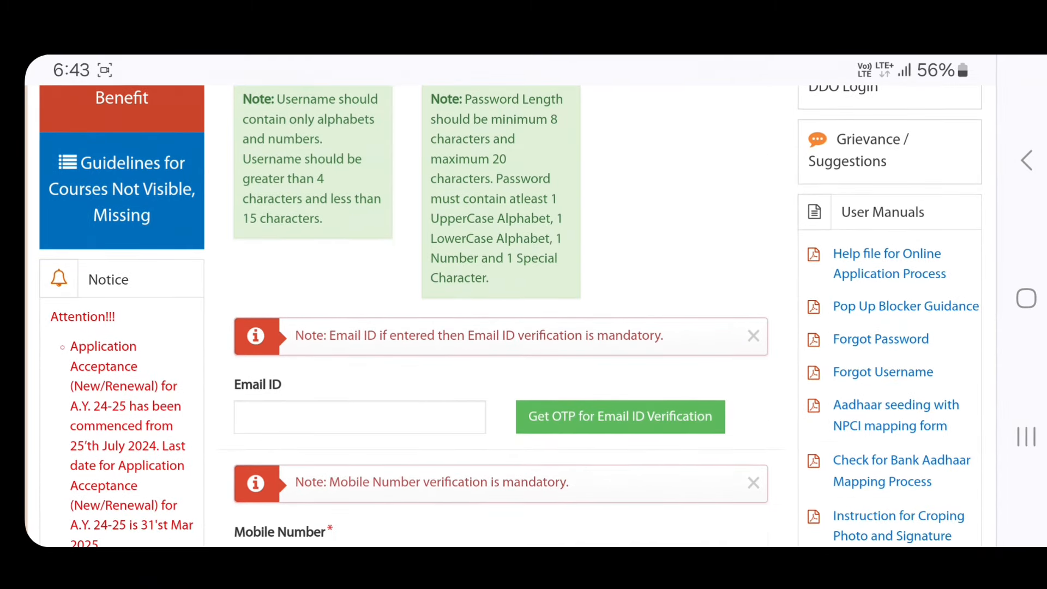
{"action": "scroll", "coordinate": [235, 415], "scroll_direction": "down", "scroll_amount": 5}
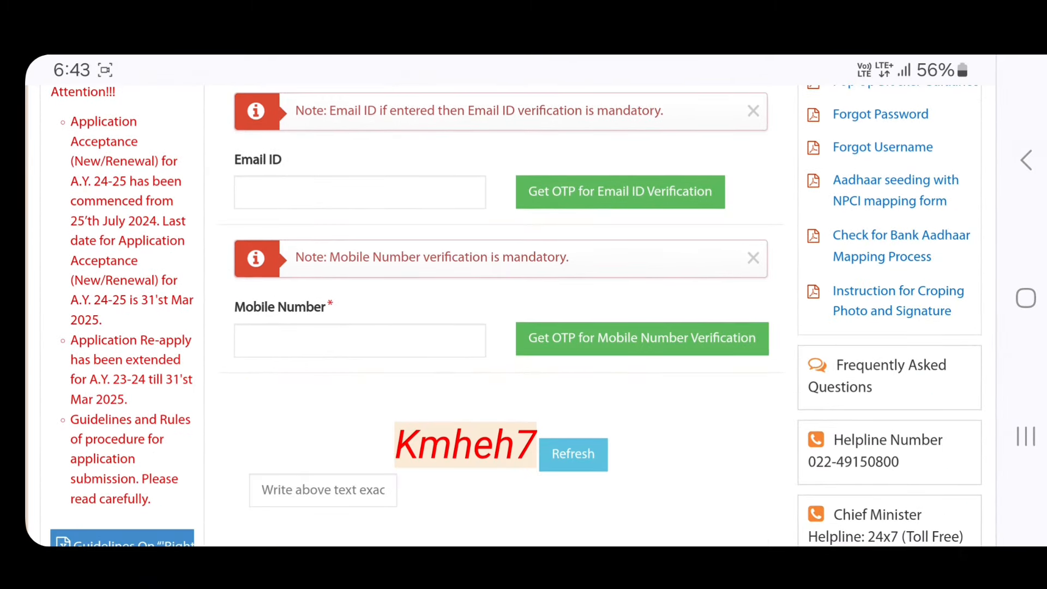
{"action": "scroll", "coordinate": [250, 385], "scroll_direction": "down", "scroll_amount": 1}
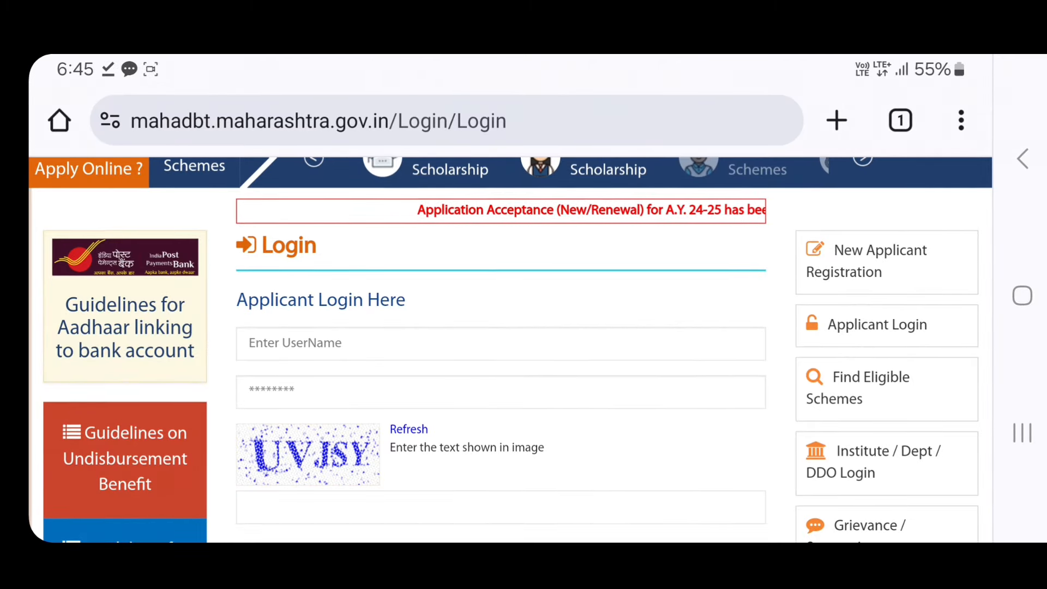
{"action": "scroll", "coordinate": [629, 304], "scroll_direction": "down", "scroll_amount": 2}
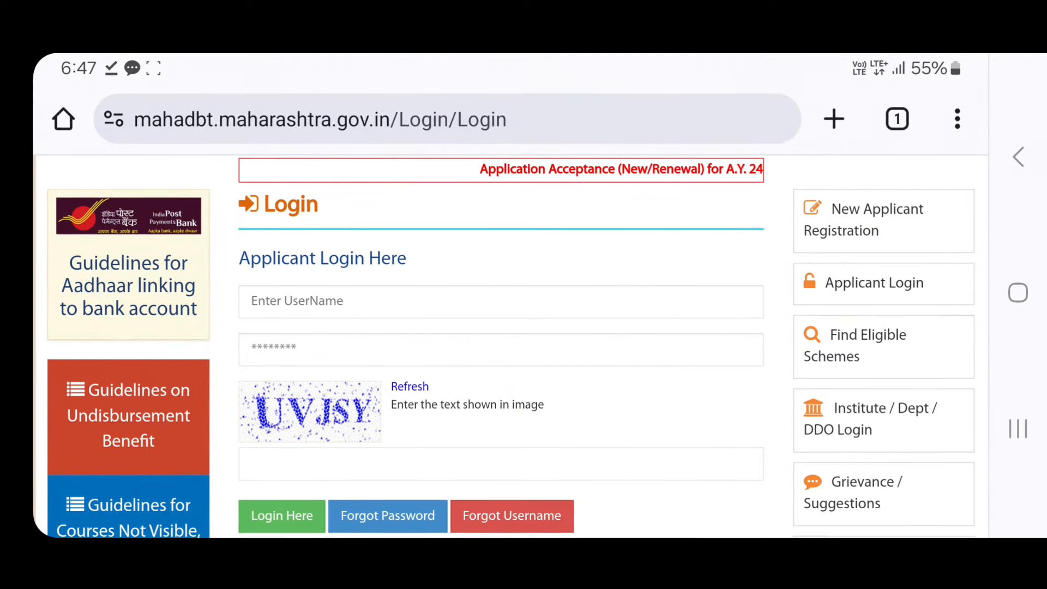
{"action": "left_click_drag", "start_coordinate": [212, 477], "coordinate": [213, 437]}
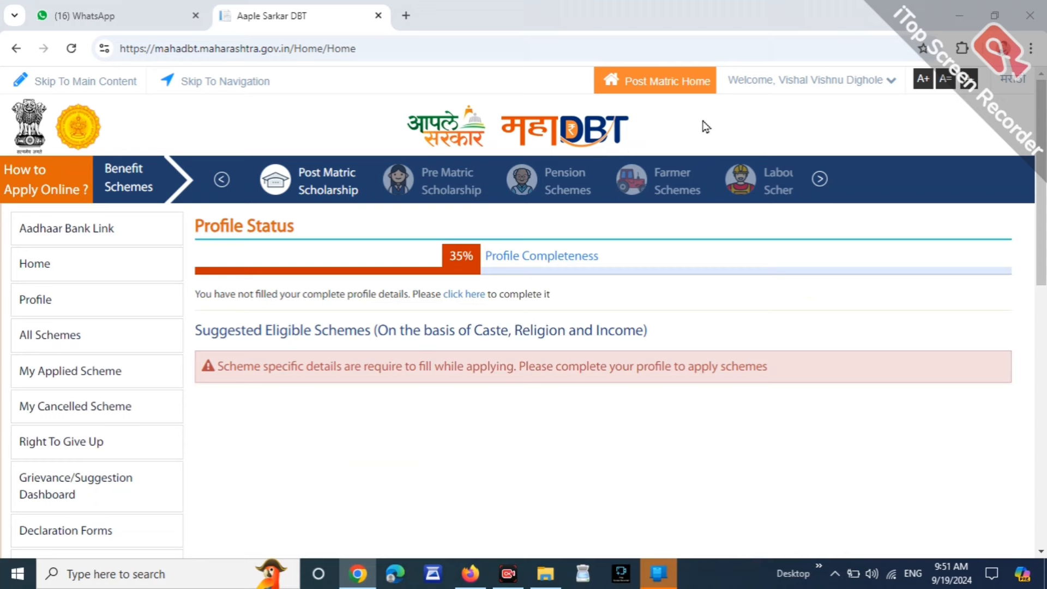
Open the applicant's profile and acknowledge the notice describing the A.Y. 24-25 application cases.
{"action": "left_click", "coordinate": [50, 309]}
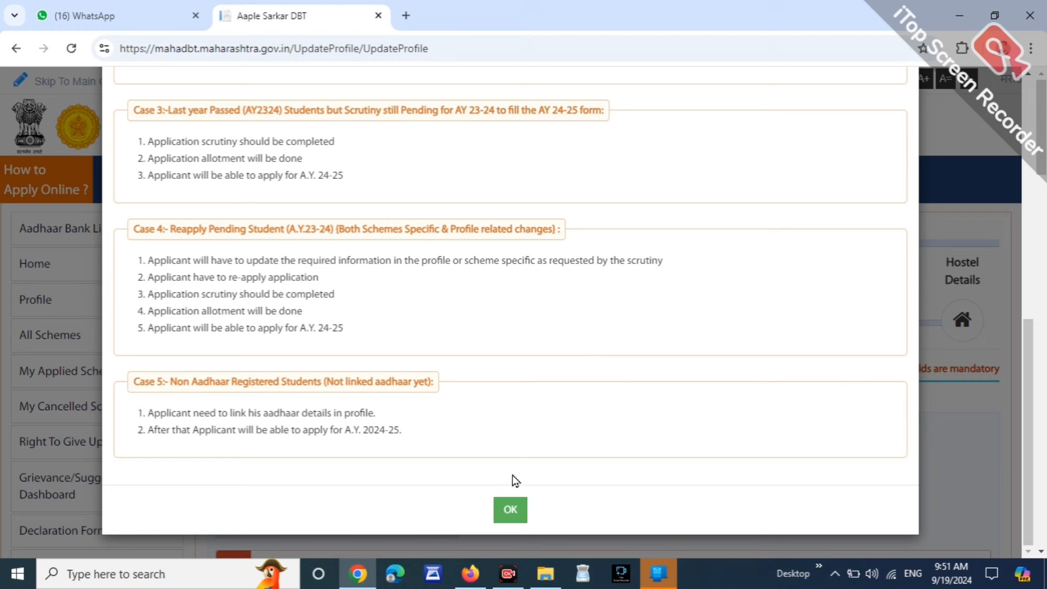
{"action": "left_click", "coordinate": [502, 513]}
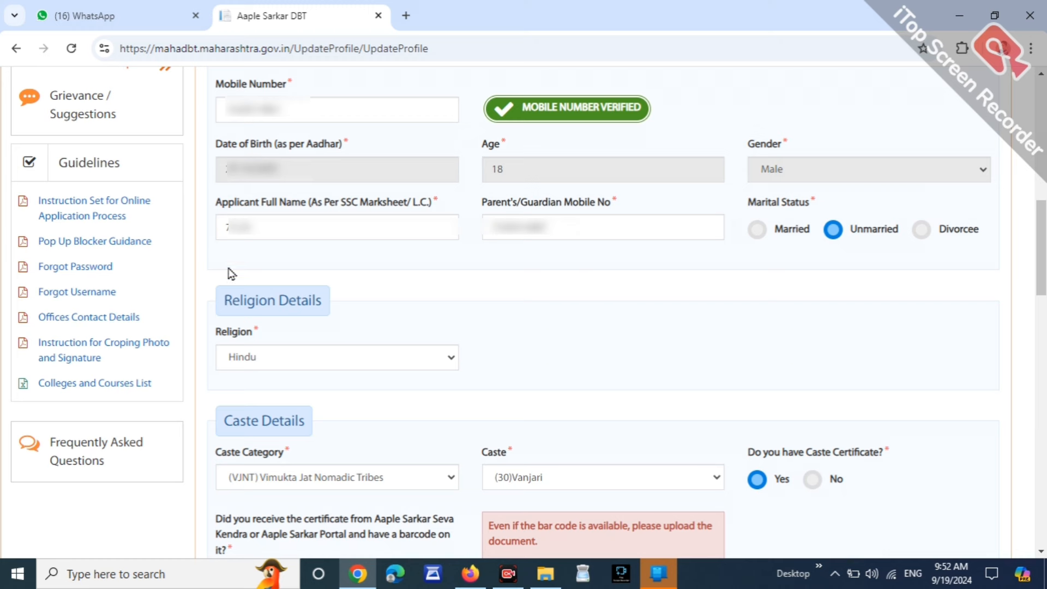
Review the applicant full name, parent's/guardian mobile number and marital status fields, and view the available religion options.
{"action": "left_click_drag", "start_coordinate": [216, 199], "coordinate": [417, 196]}
{"action": "left_click", "coordinate": [427, 200]}
{"action": "left_click", "coordinate": [340, 214]}
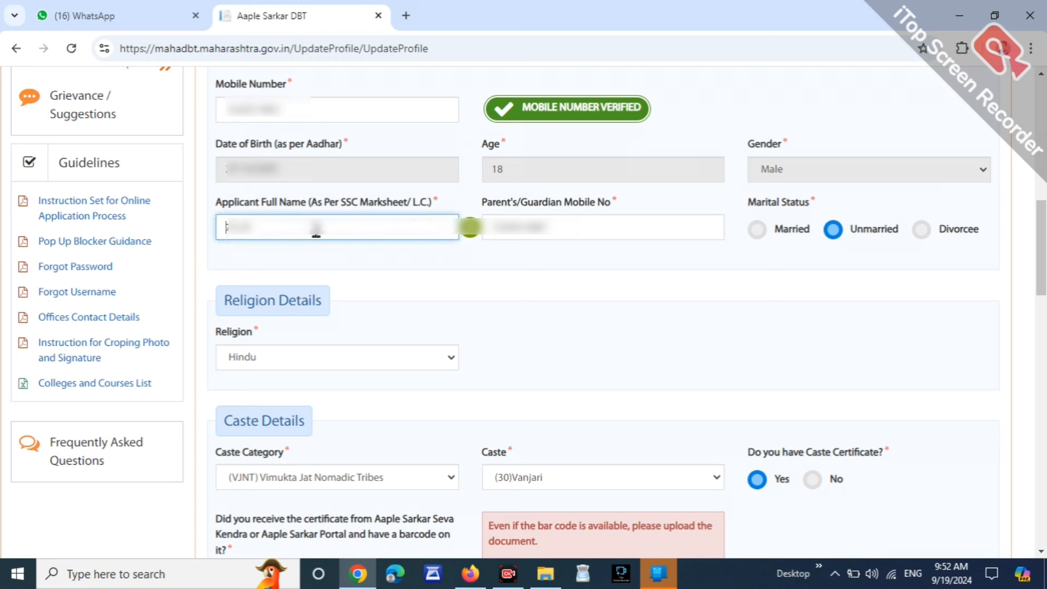
{"action": "left_click_drag", "start_coordinate": [492, 201], "coordinate": [600, 203]}
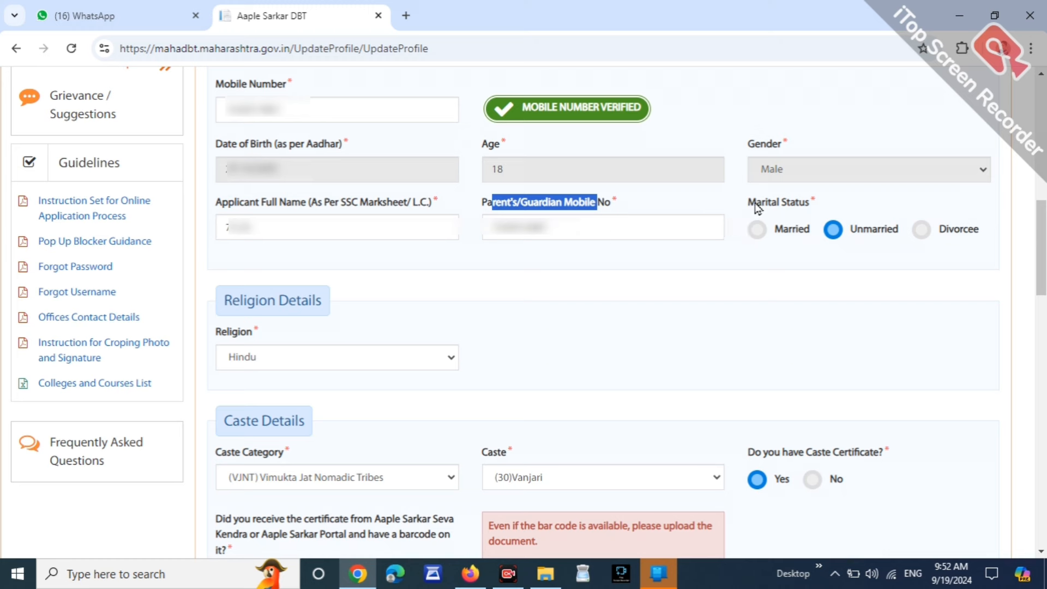
{"action": "left_click_drag", "start_coordinate": [756, 205], "coordinate": [772, 223]}
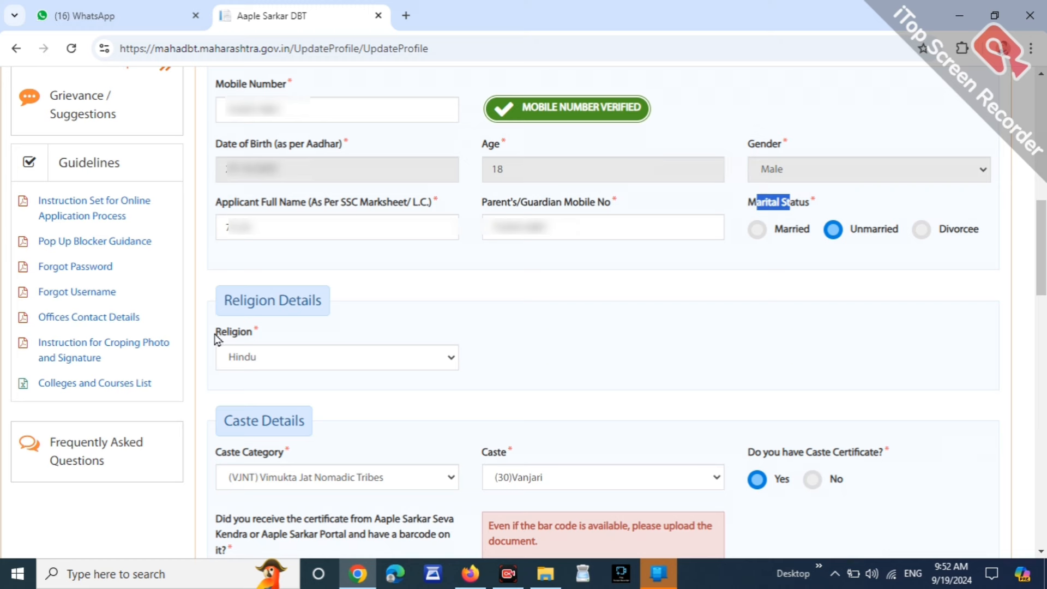
{"action": "left_click", "coordinate": [281, 360]}
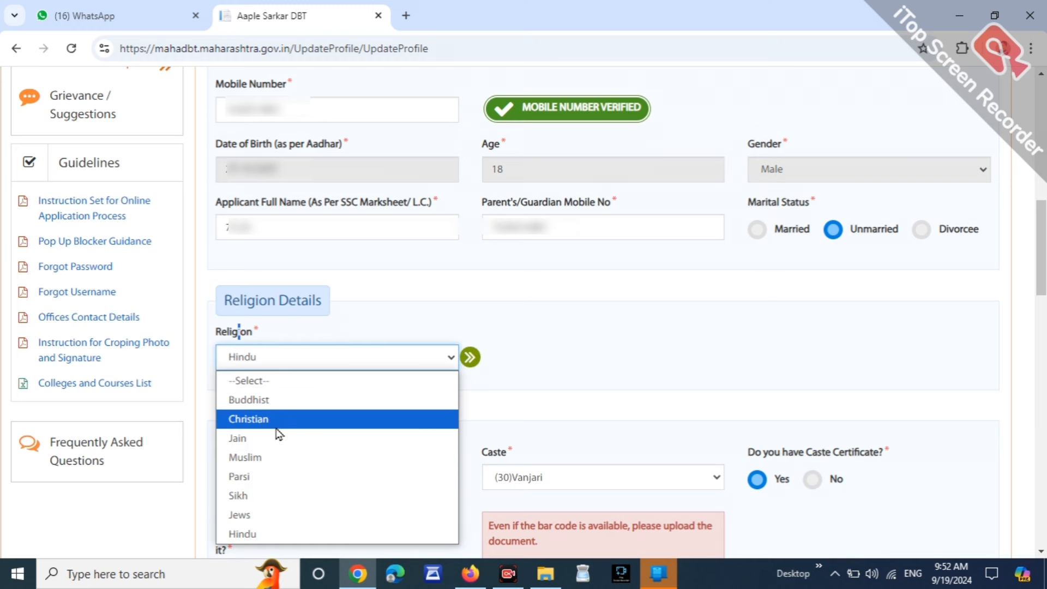
{"action": "left_click", "coordinate": [524, 345]}
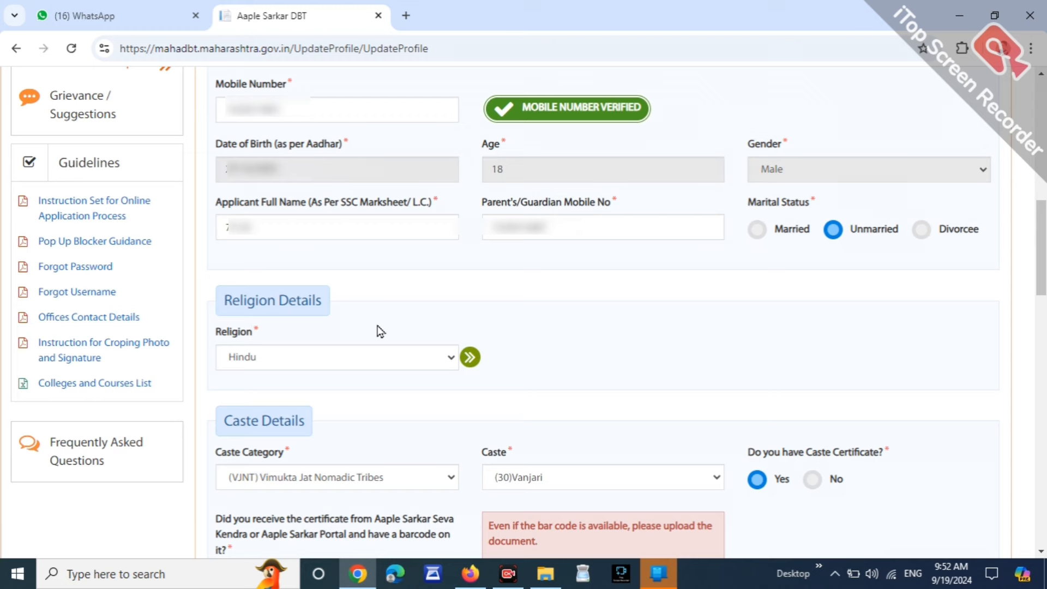
Choose (VJNT) Vimukta Jat Nomadic Tribes as the caste category in Caste Details.
{"action": "scroll", "coordinate": [380, 331], "scroll_direction": "down", "scroll_amount": 5}
{"action": "left_click_drag", "start_coordinate": [213, 176], "coordinate": [300, 206]}
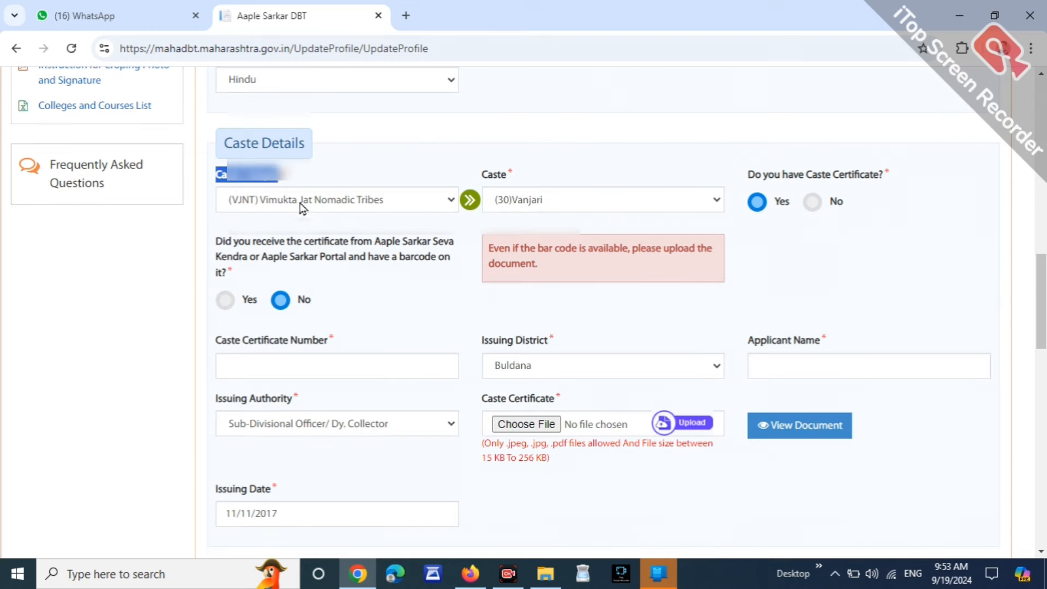
{"action": "left_click", "coordinate": [299, 206]}
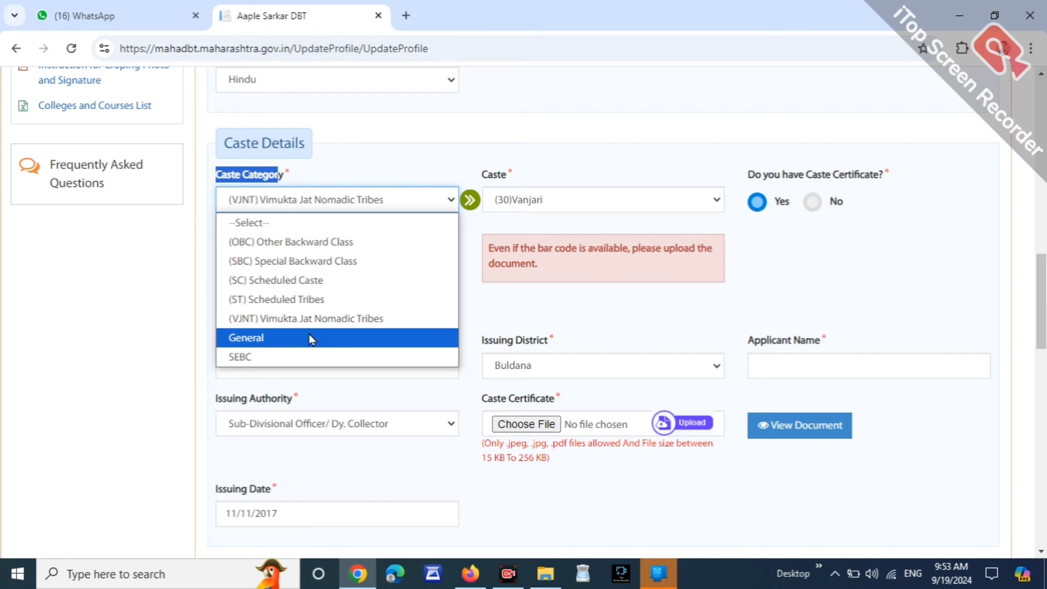
{"action": "left_click", "coordinate": [343, 322]}
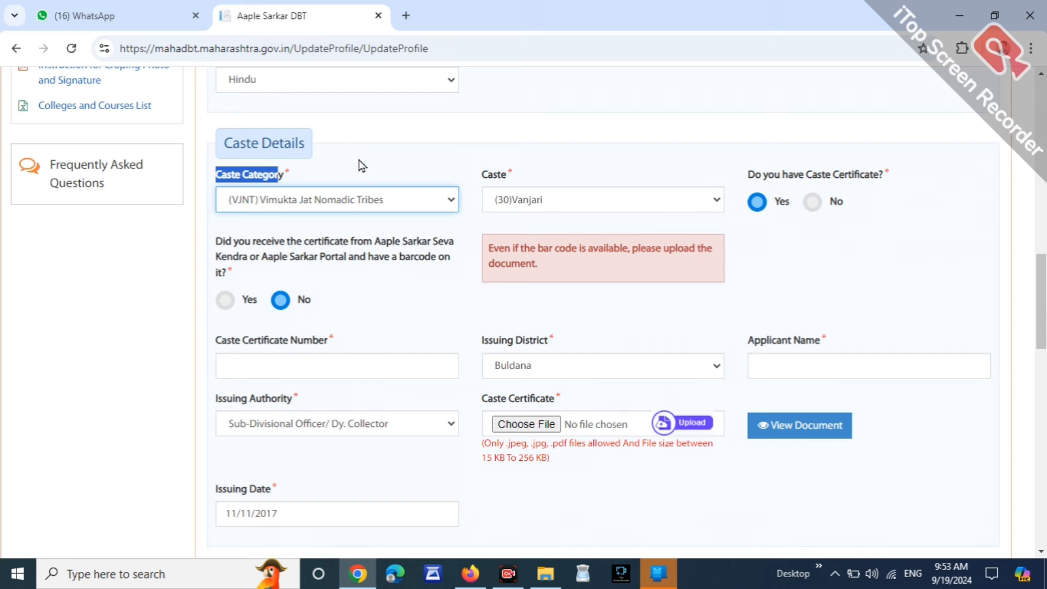
{"action": "left_click", "coordinate": [362, 161]}
Choose (30)Vanjari as the applicant's caste in Caste Details.
{"action": "left_click", "coordinate": [549, 198]}
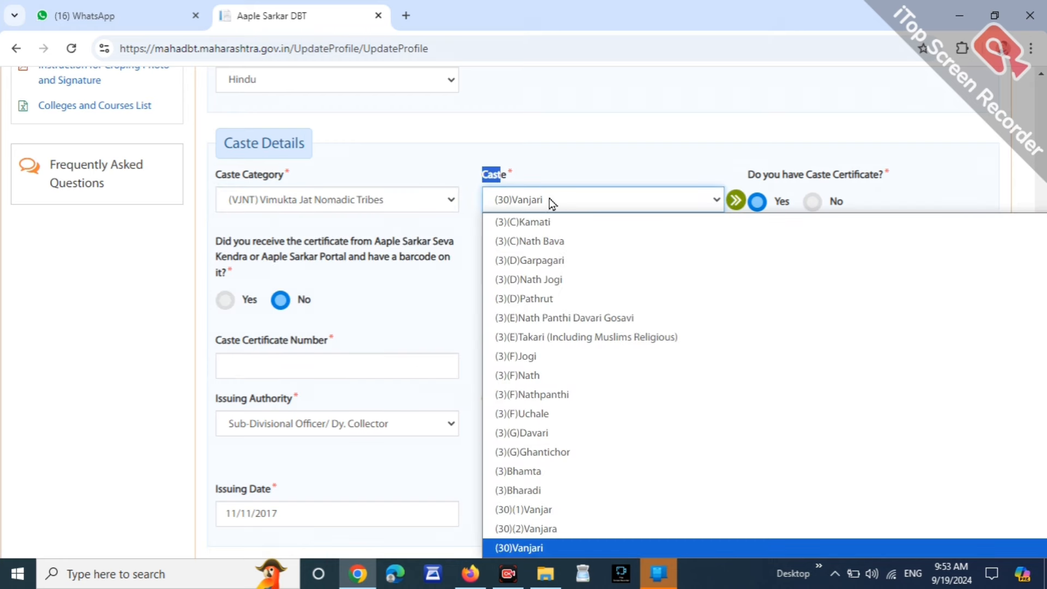
{"action": "scroll", "coordinate": [567, 450], "scroll_direction": "down", "scroll_amount": 5}
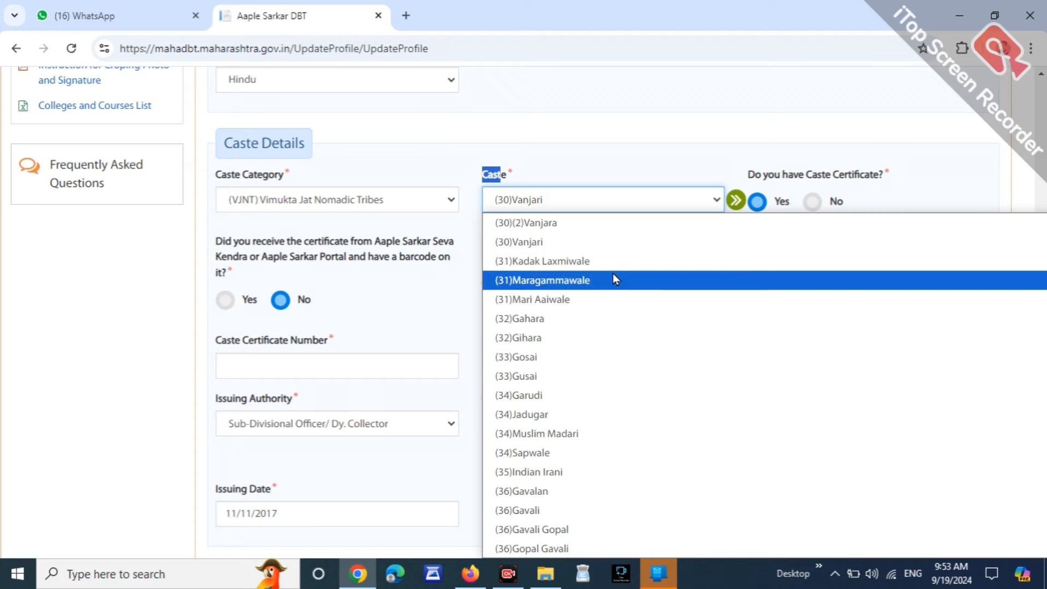
{"action": "left_click", "coordinate": [518, 242]}
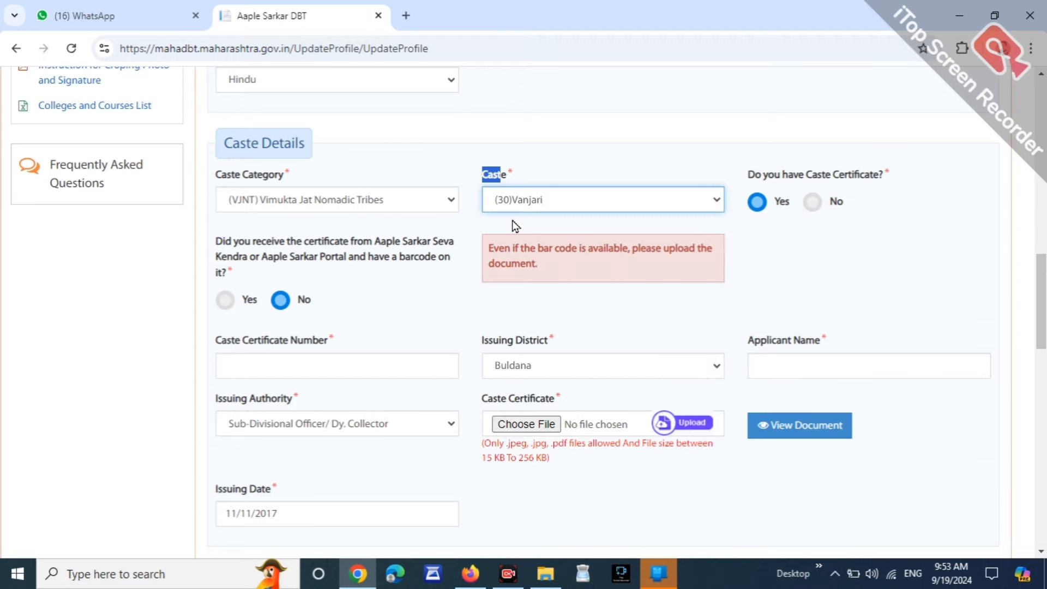
Browse the castes offered for the (VJNT) Vimukta Jat Nomadic Tribes category and close the list.
{"action": "left_click", "coordinate": [544, 203]}
{"action": "scroll", "coordinate": [565, 394], "scroll_direction": "up", "scroll_amount": 10}
{"action": "scroll", "coordinate": [567, 395], "scroll_direction": "down", "scroll_amount": 10}
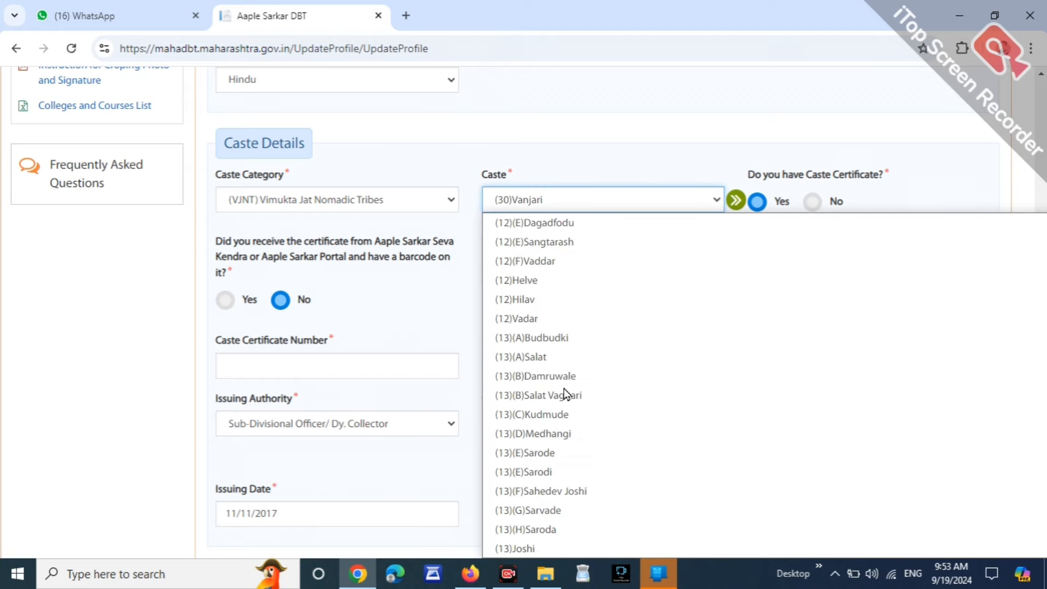
{"action": "scroll", "coordinate": [553, 394], "scroll_direction": "down", "scroll_amount": 15}
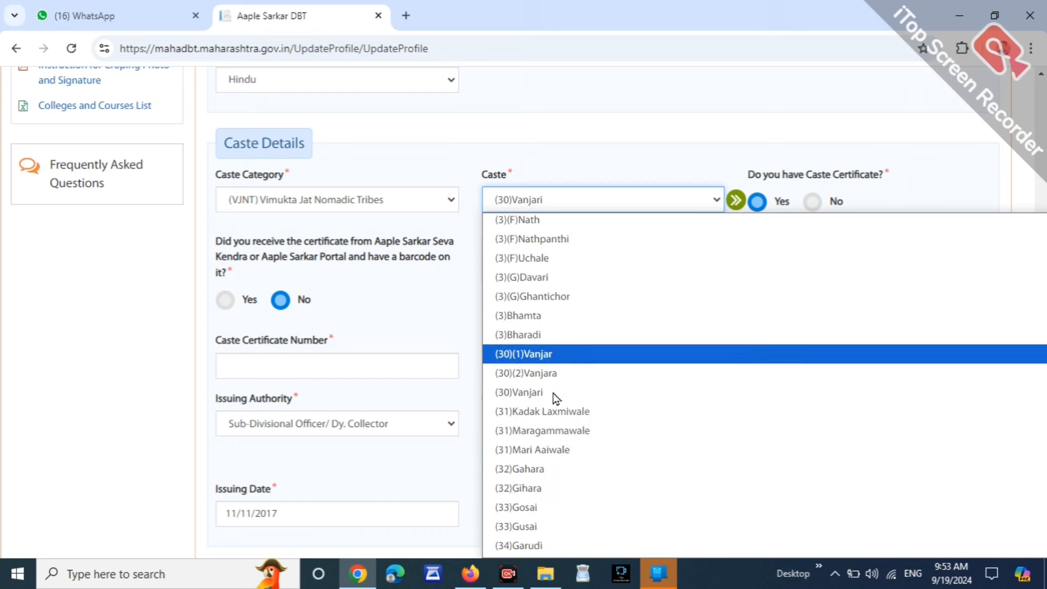
{"action": "left_click", "coordinate": [572, 202]}
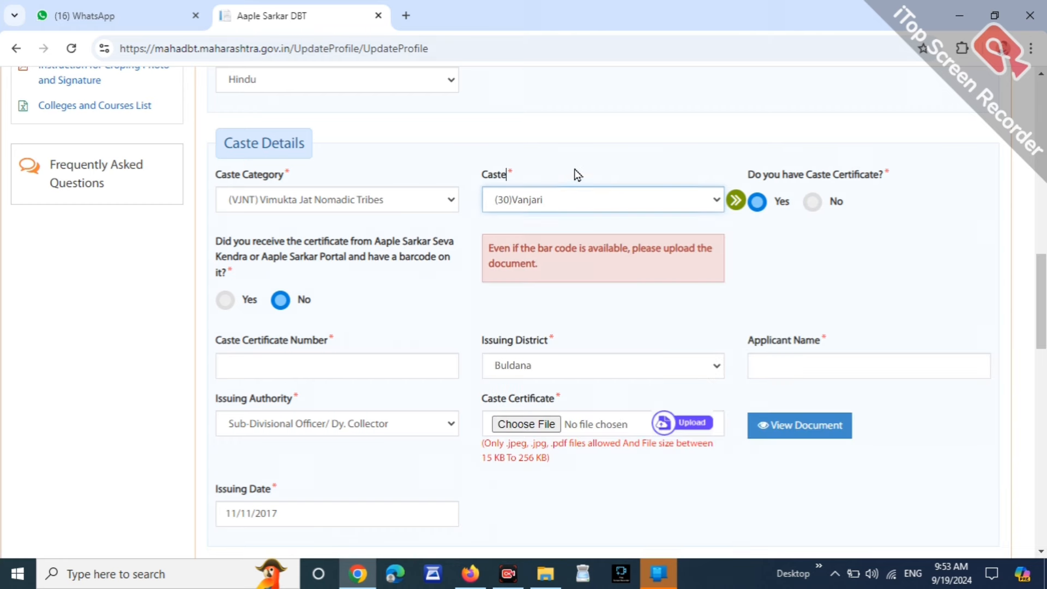
{"action": "left_click", "coordinate": [597, 200]}
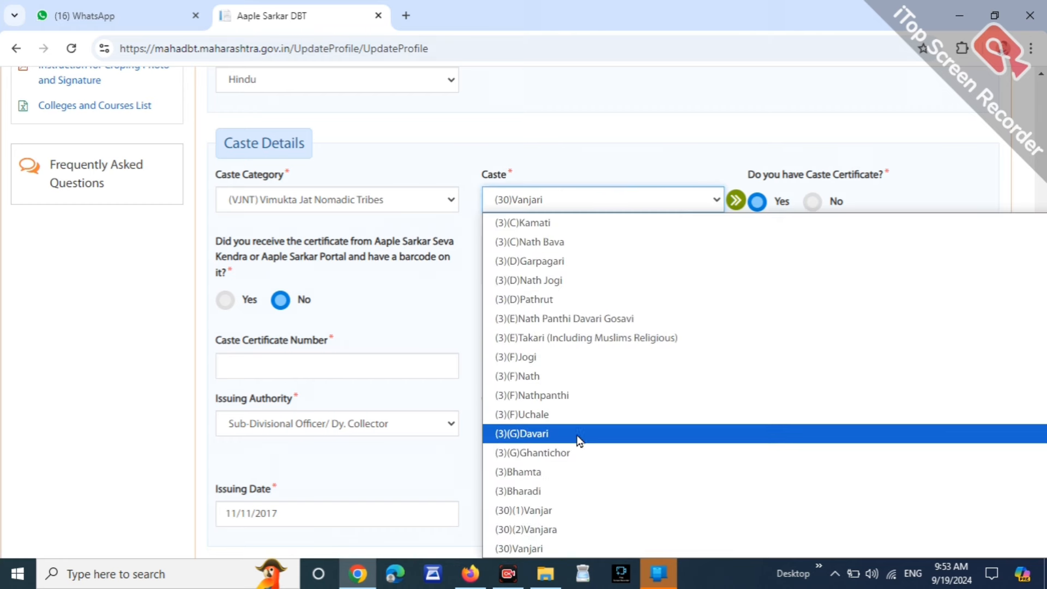
{"action": "scroll", "coordinate": [577, 453], "scroll_direction": "up", "scroll_amount": 2}
{"action": "scroll", "coordinate": [577, 447], "scroll_direction": "down", "scroll_amount": 10}
{"action": "scroll", "coordinate": [578, 433], "scroll_direction": "down", "scroll_amount": 15}
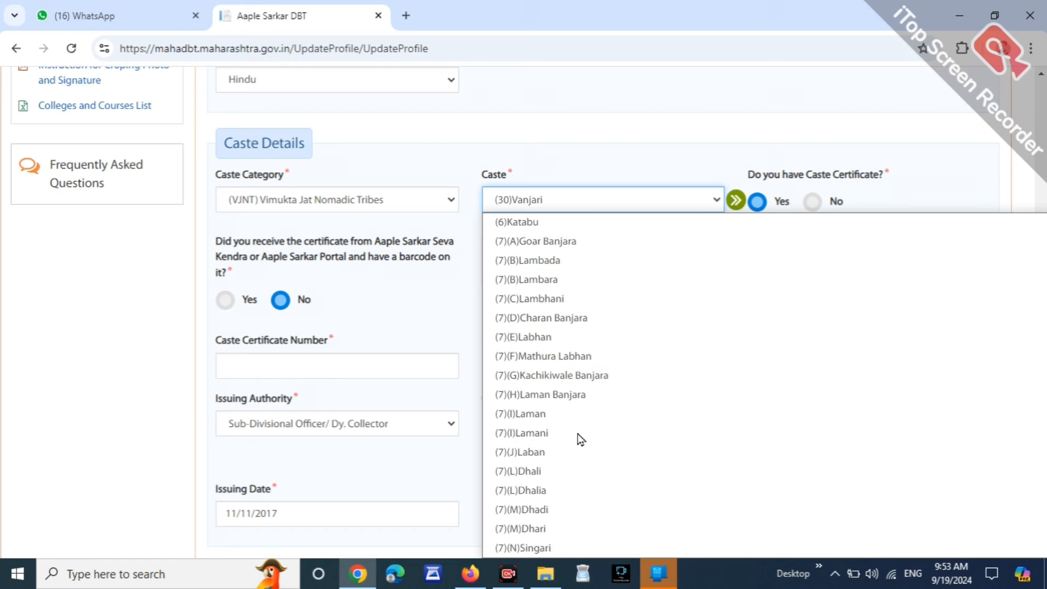
{"action": "scroll", "coordinate": [578, 431], "scroll_direction": "down", "scroll_amount": 15}
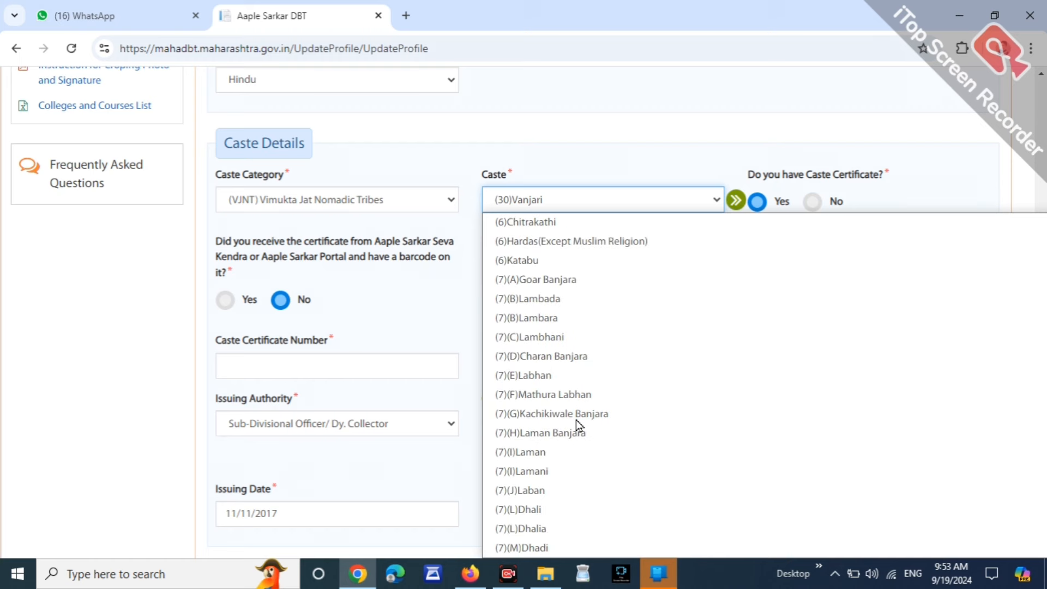
{"action": "left_click", "coordinate": [578, 418]}
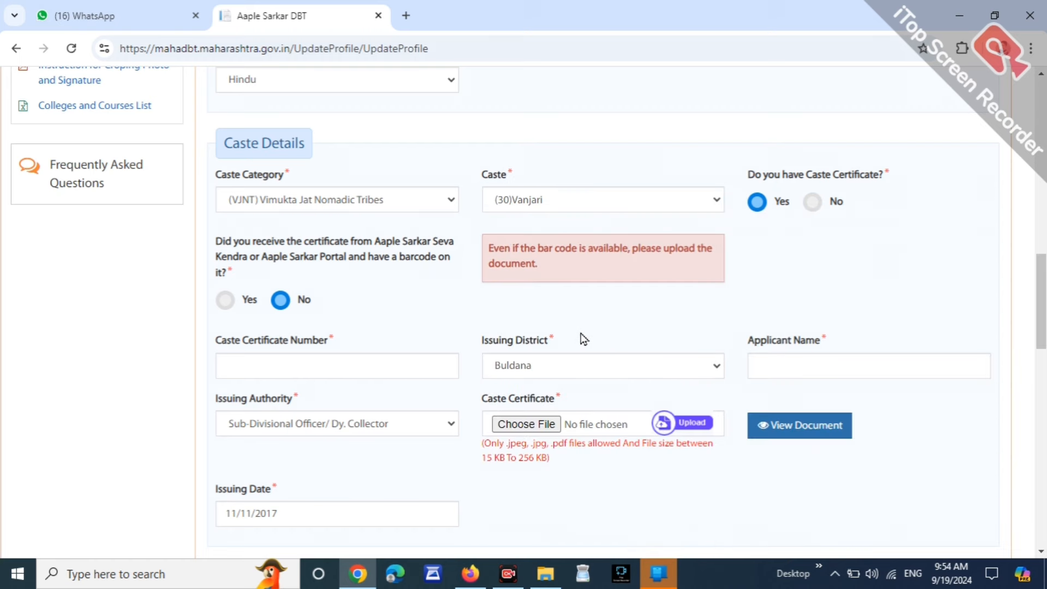
Review the caste certificate and barcode questions and the certificate number field, and view the available issuing districts in Caste Details.
{"action": "left_click_drag", "start_coordinate": [777, 175], "coordinate": [914, 170]}
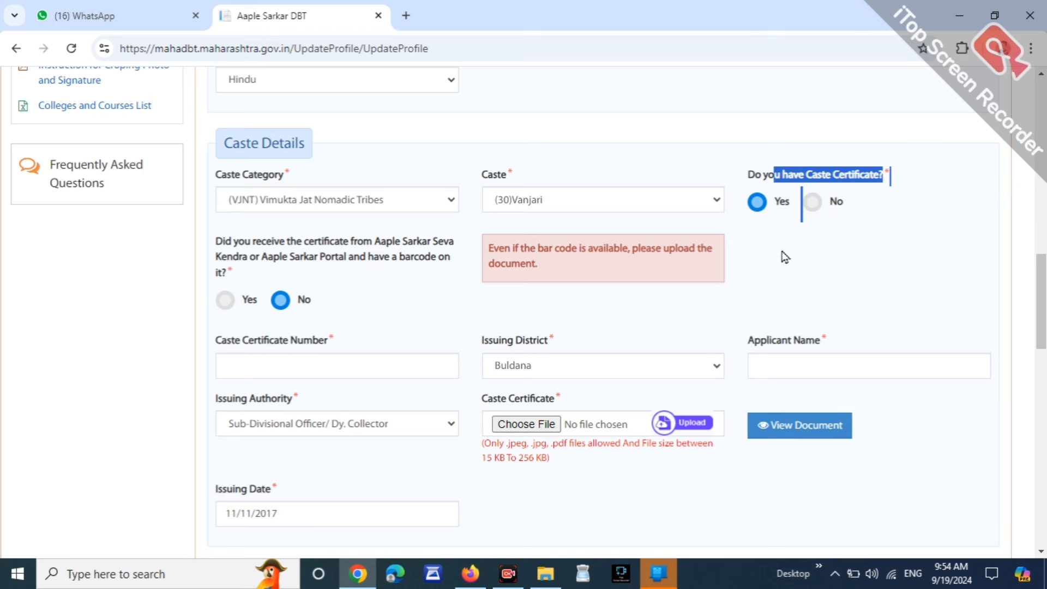
{"action": "left_click", "coordinate": [757, 205]}
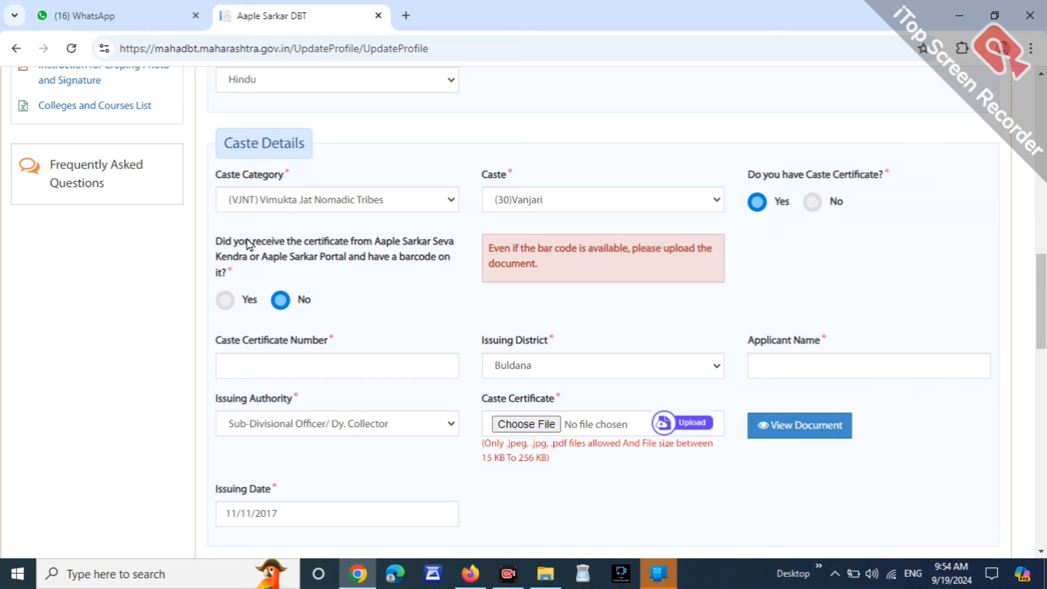
{"action": "left_click_drag", "start_coordinate": [217, 239], "coordinate": [262, 245]}
{"action": "left_click", "coordinate": [279, 297]}
{"action": "left_click_drag", "start_coordinate": [218, 344], "coordinate": [286, 345]}
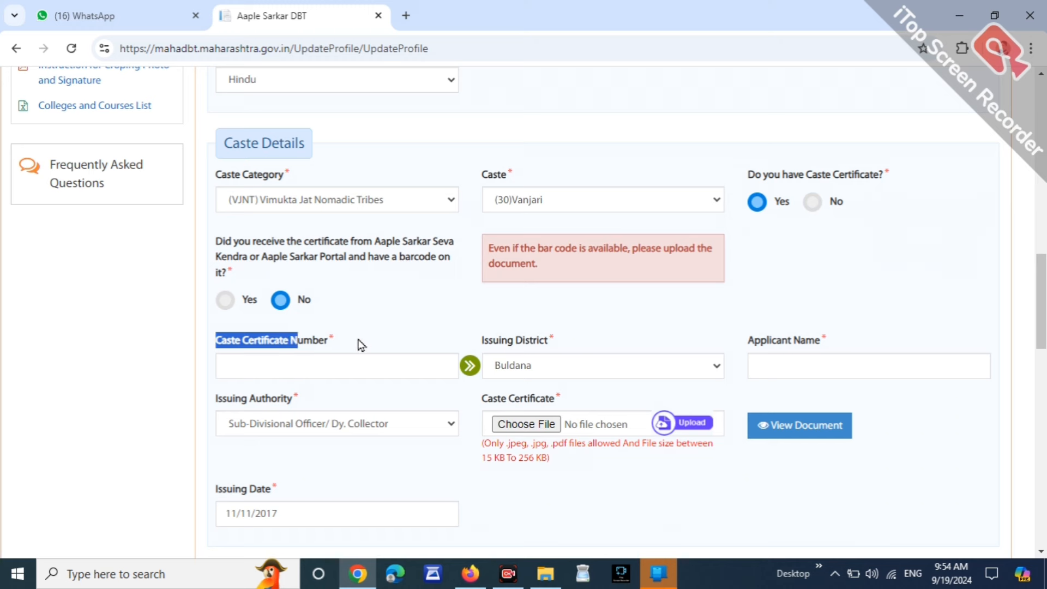
{"action": "left_click", "coordinate": [439, 331]}
{"action": "left_click_drag", "start_coordinate": [483, 341], "coordinate": [547, 364]}
{"action": "left_click", "coordinate": [547, 364]}
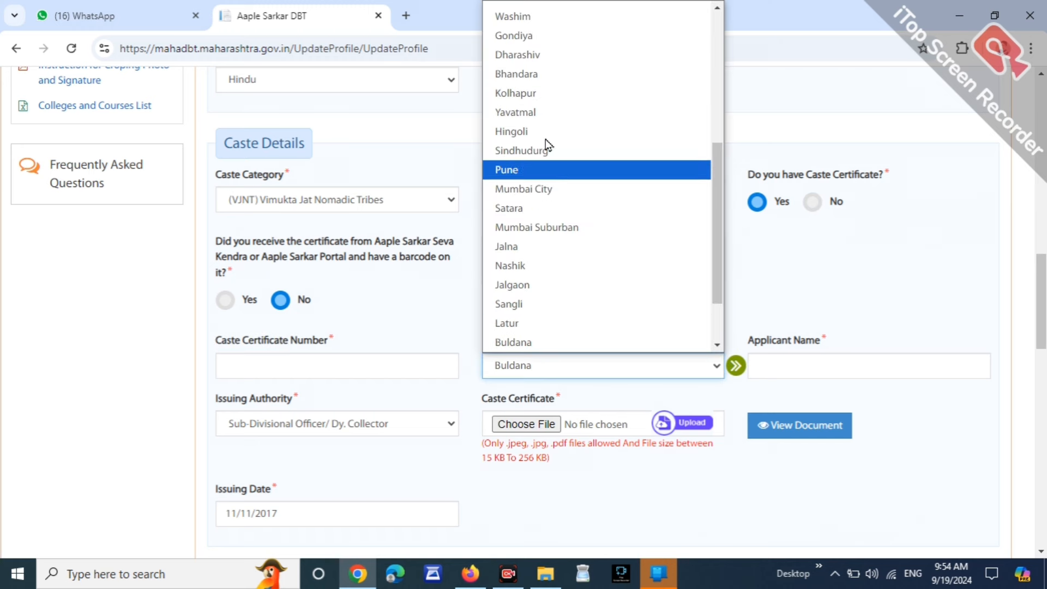
{"action": "left_click", "coordinate": [663, 338]}
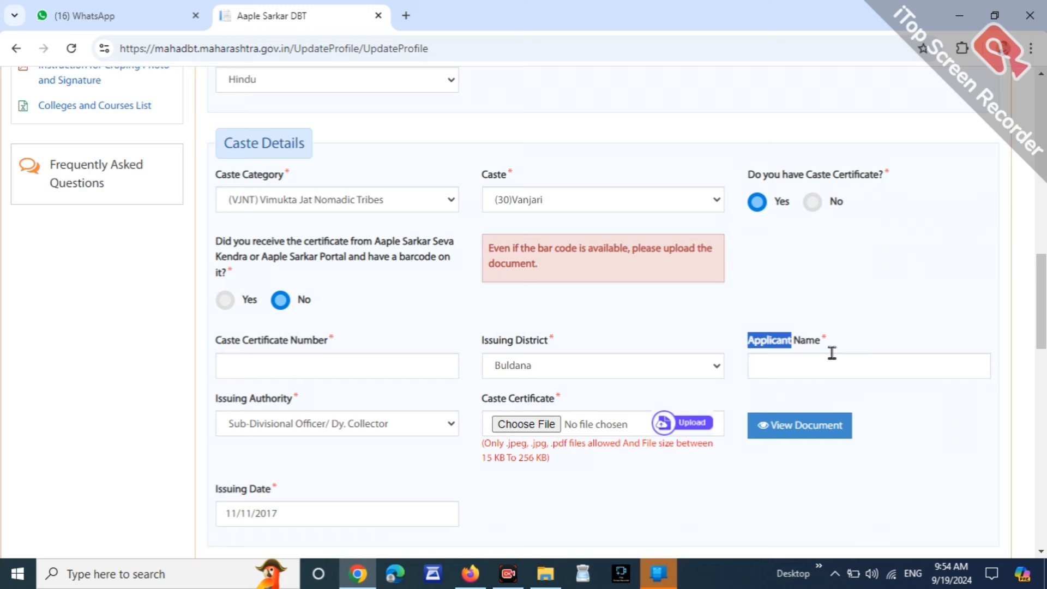
Set the caste certificate's issuing authority to Sub Divisional Officer(SDO).
{"action": "left_click_drag", "start_coordinate": [217, 408], "coordinate": [276, 424]}
{"action": "left_click", "coordinate": [276, 424]}
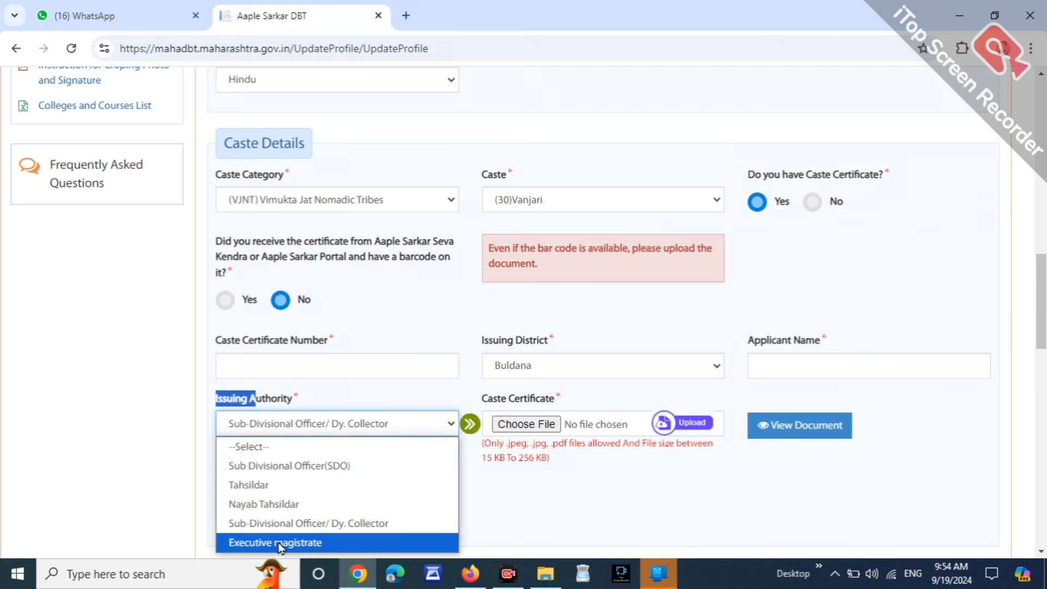
{"action": "left_click", "coordinate": [323, 467]}
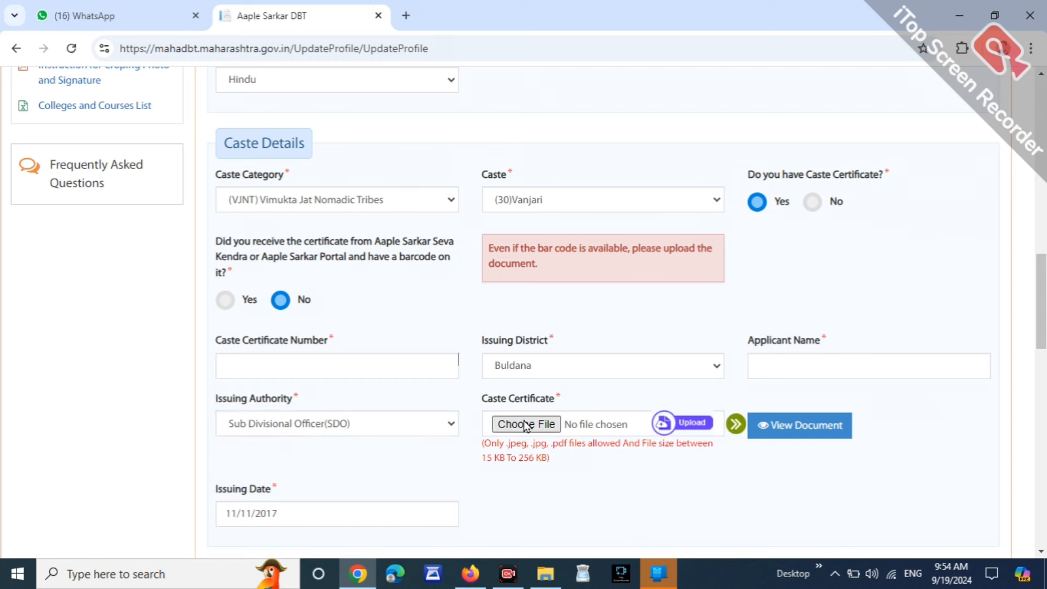
Review the caste certificate upload field, its file format and size limits, and the issuing date field.
{"action": "left_click_drag", "start_coordinate": [484, 399], "coordinate": [569, 427]}
{"action": "left_click_drag", "start_coordinate": [484, 444], "coordinate": [540, 468]}
{"action": "left_click", "coordinate": [586, 485]}
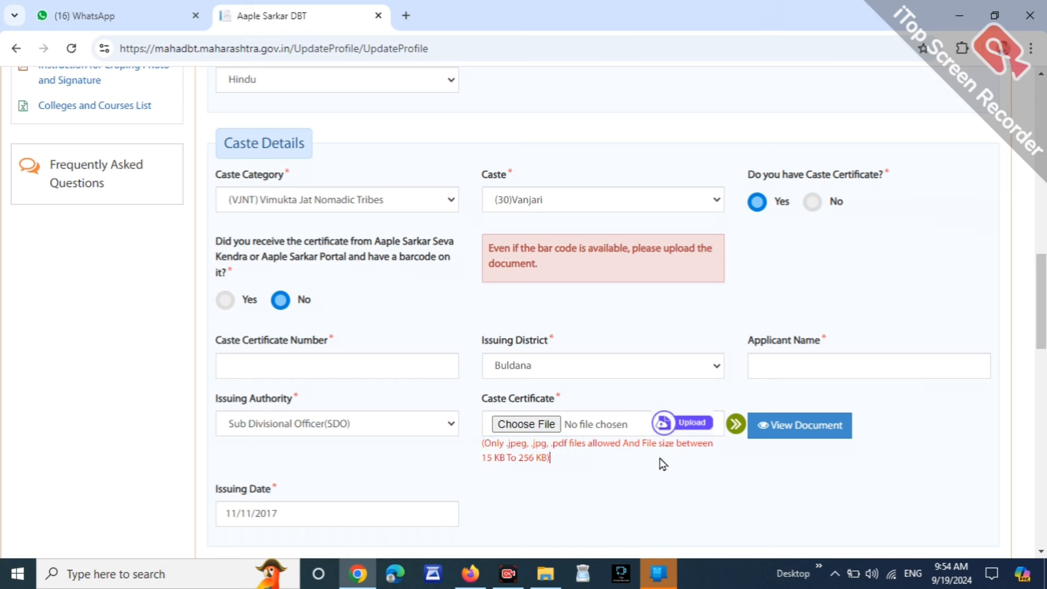
{"action": "left_click_drag", "start_coordinate": [217, 489], "coordinate": [278, 492]}
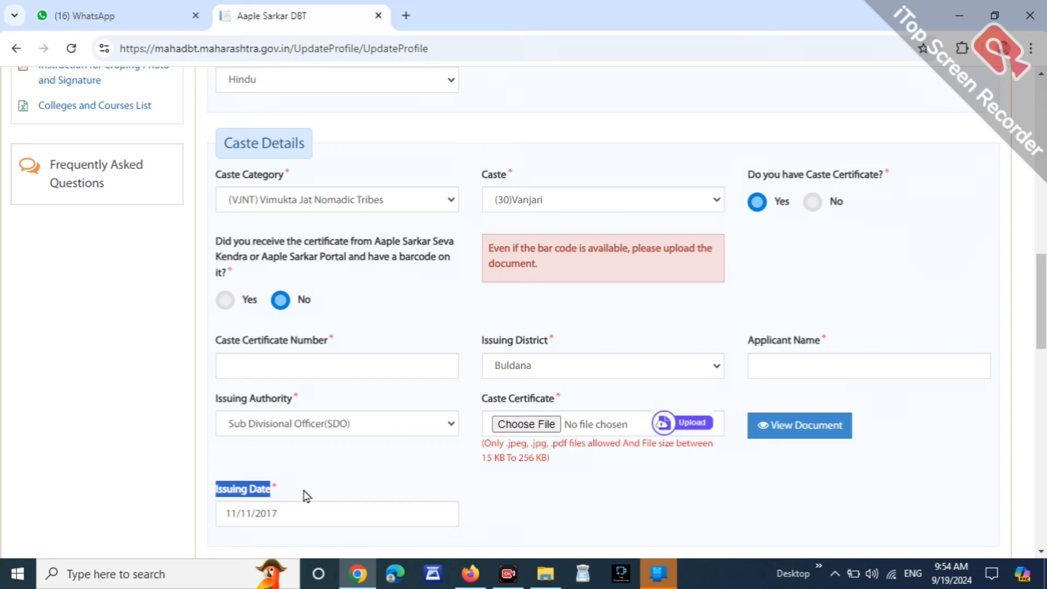
{"action": "left_click", "coordinate": [298, 498]}
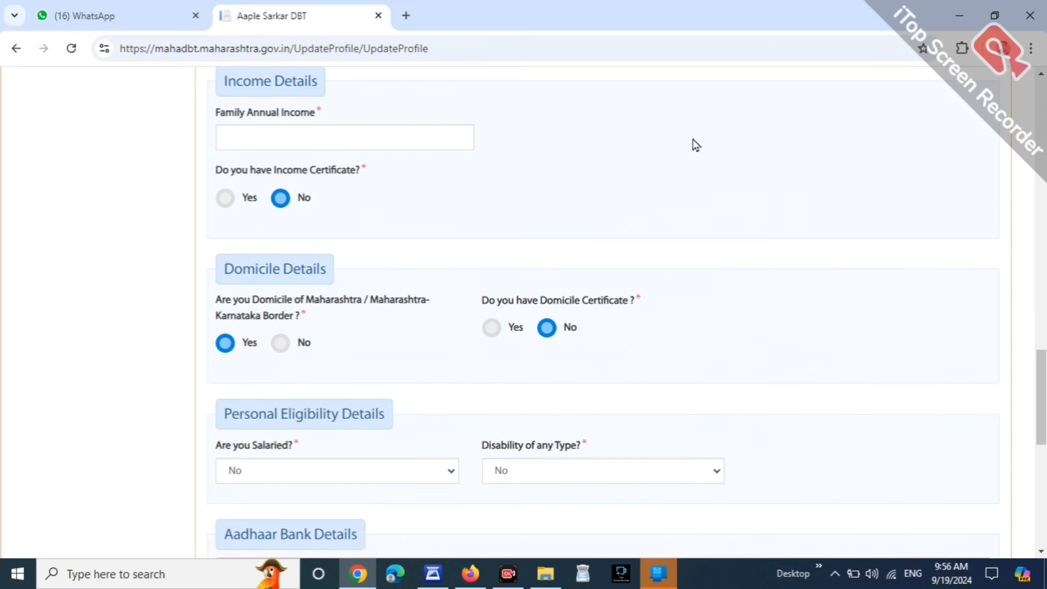
Enter 40000 as the family annual income in Income Details.
{"action": "left_click_drag", "start_coordinate": [216, 114], "coordinate": [356, 111]}
{"action": "left_click_drag", "start_coordinate": [217, 114], "coordinate": [375, 105]}
{"action": "left_click", "coordinate": [376, 109]}
{"action": "left_click", "coordinate": [300, 141]}
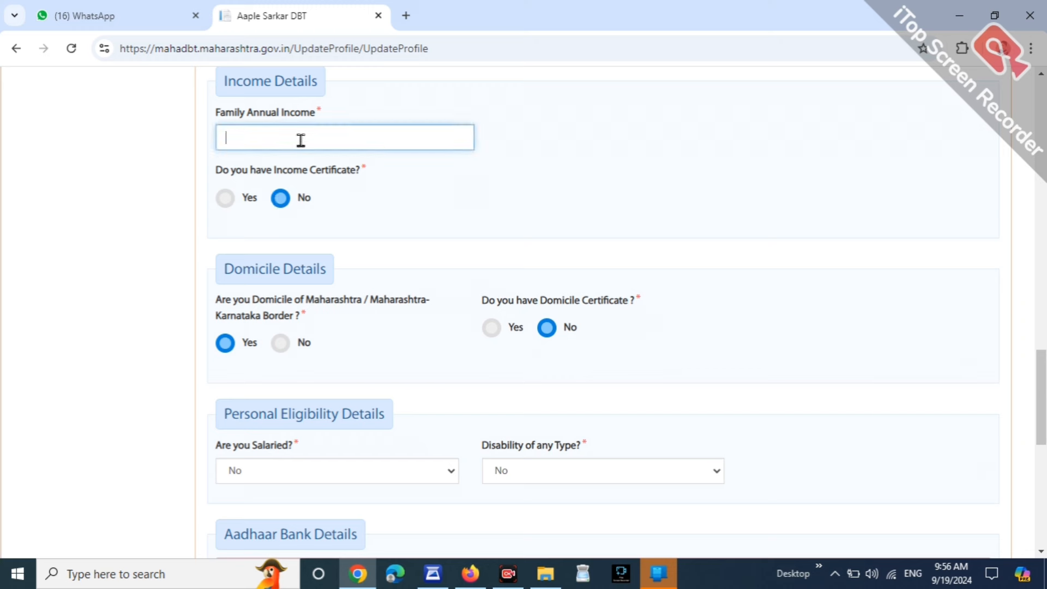
{"action": "type", "text": "40000"}
{"action": "left_click", "coordinate": [571, 134]}
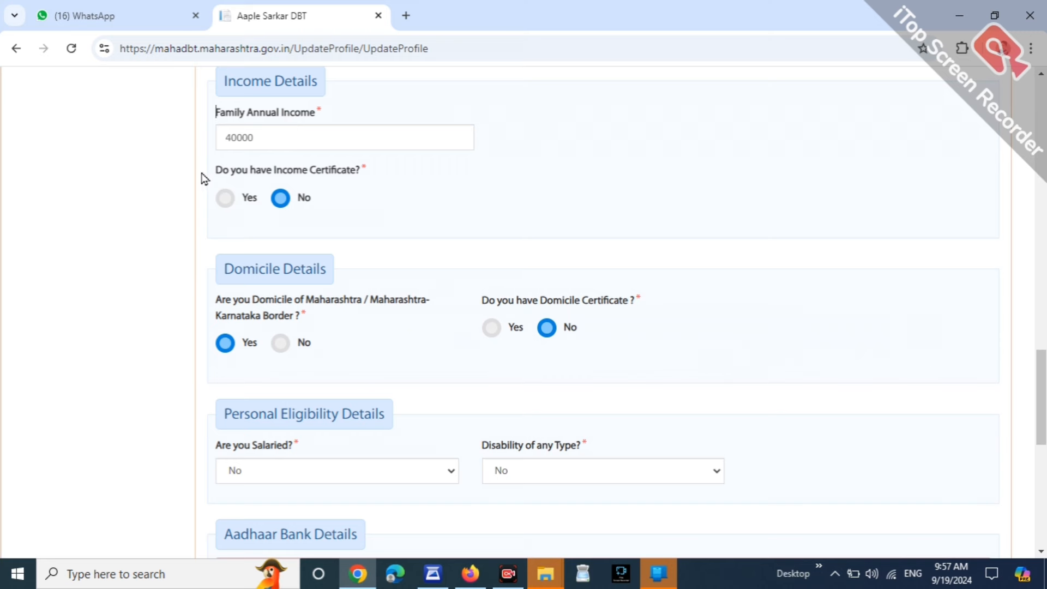
Answer Yes to having an income certificate and review its barcode question and certificate number field.
{"action": "left_click_drag", "start_coordinate": [202, 179], "coordinate": [388, 168]}
{"action": "left_click", "coordinate": [223, 201]}
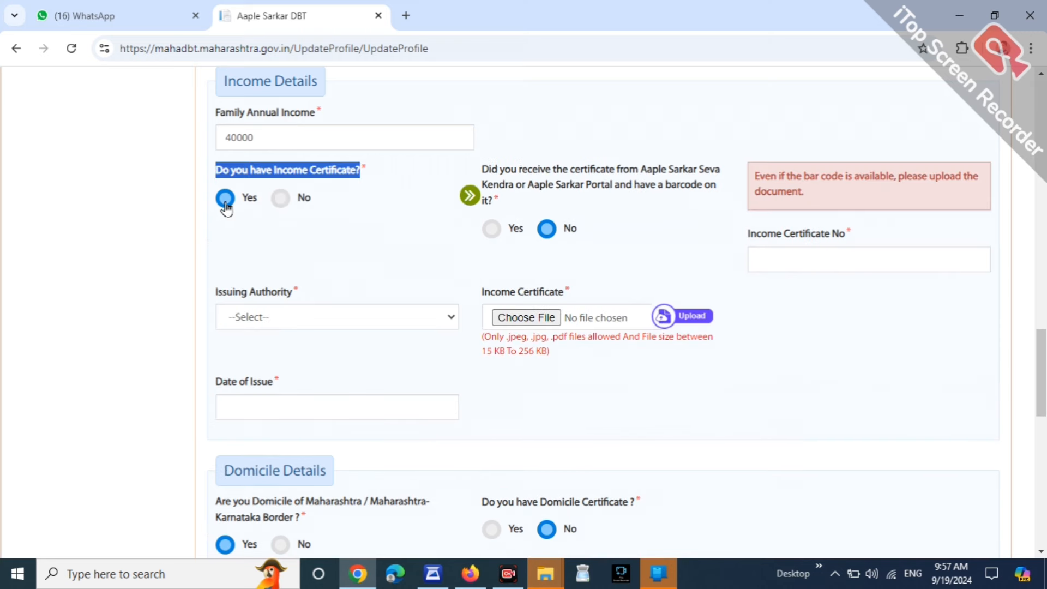
{"action": "left_click", "coordinate": [385, 244]}
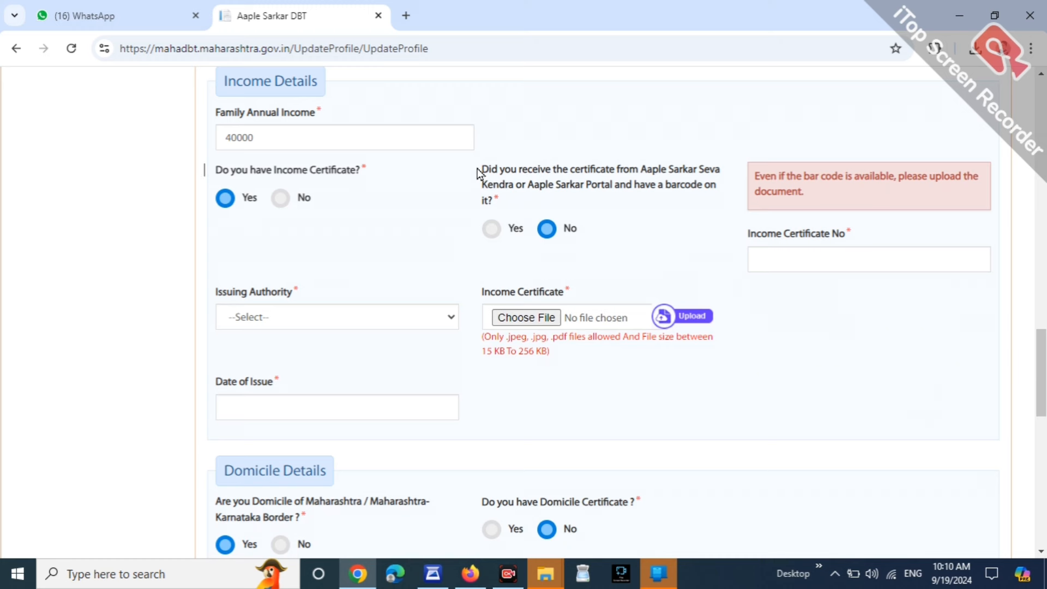
{"action": "left_click_drag", "start_coordinate": [478, 173], "coordinate": [505, 206]}
{"action": "left_click", "coordinate": [571, 203]}
{"action": "left_click_drag", "start_coordinate": [752, 235], "coordinate": [854, 243]}
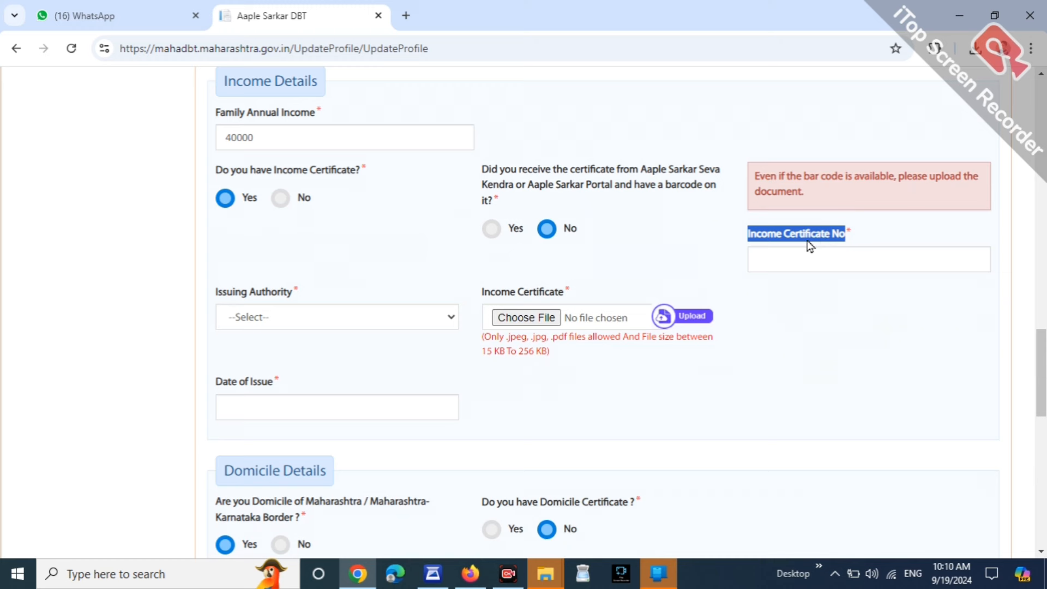
Choose Tahsildar as the issuing authority of the income certificate.
{"action": "left_click_drag", "start_coordinate": [216, 292], "coordinate": [277, 293]}
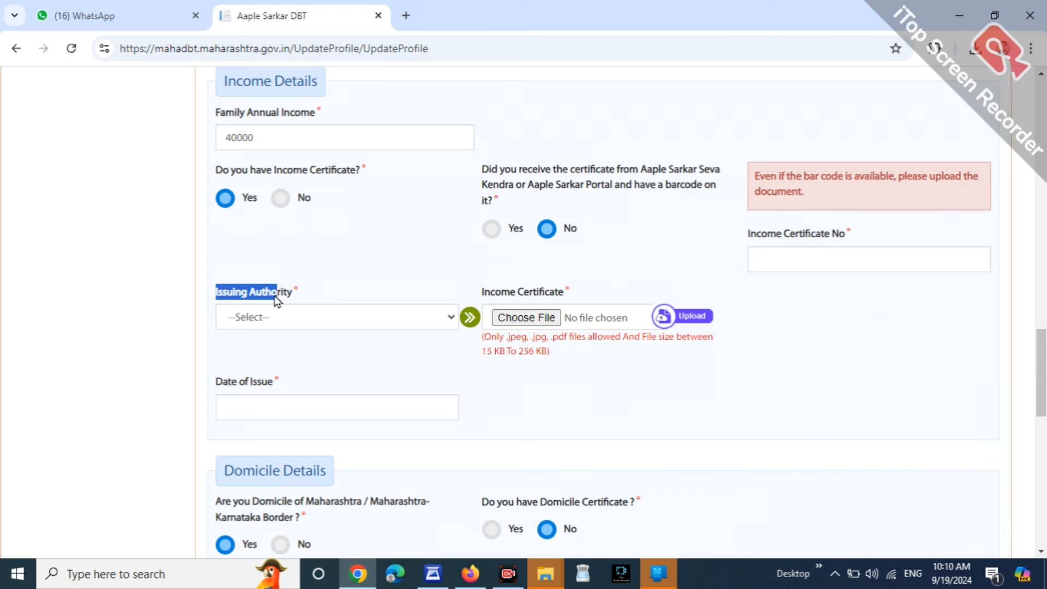
{"action": "left_click", "coordinate": [347, 314]}
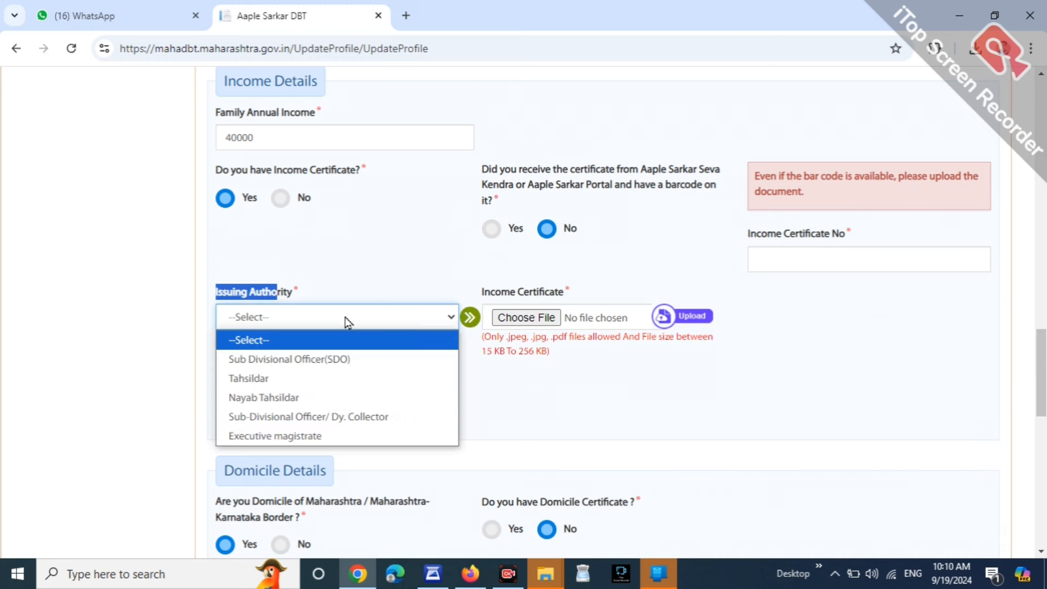
{"action": "left_click", "coordinate": [325, 378]}
{"action": "left_click", "coordinate": [186, 371]}
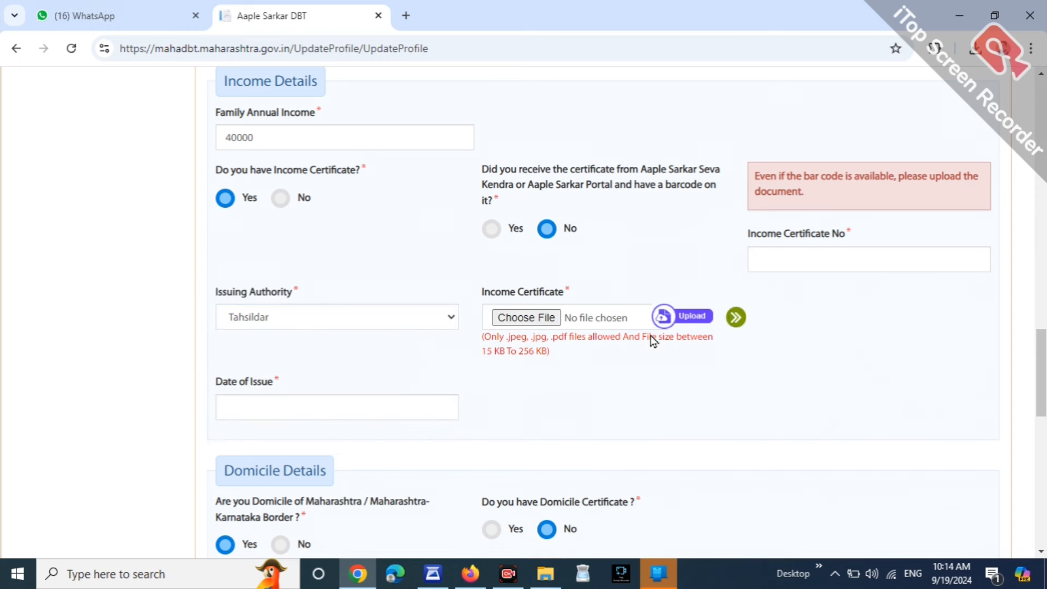
Check the income certificate number and issuing authority fields, and set the date of issue to 17/09/2024.
{"action": "left_click_drag", "start_coordinate": [744, 236], "coordinate": [803, 240]}
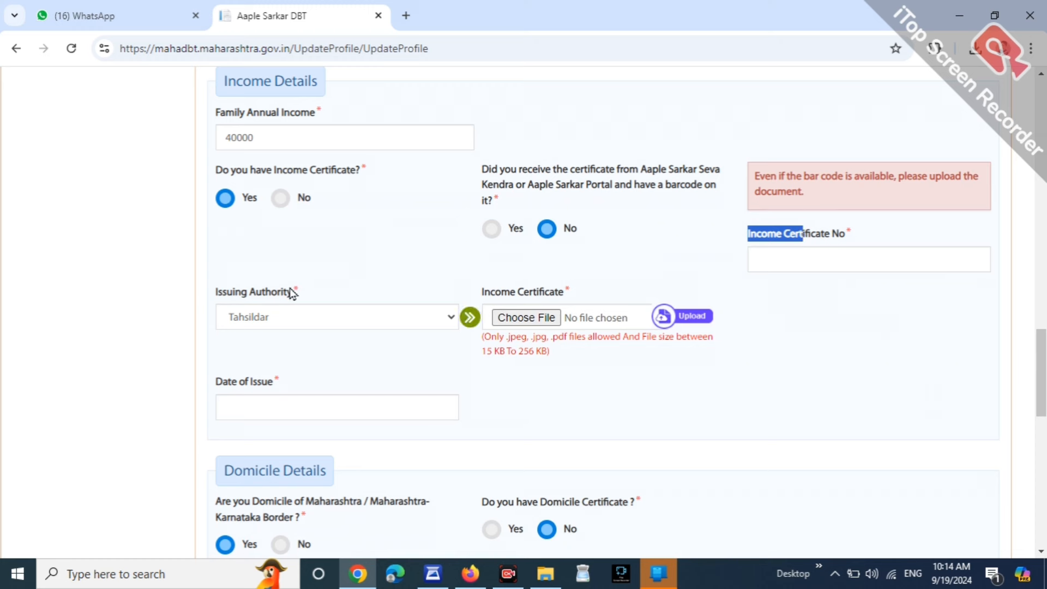
{"action": "left_click", "coordinate": [284, 321]}
{"action": "left_click", "coordinate": [517, 375]}
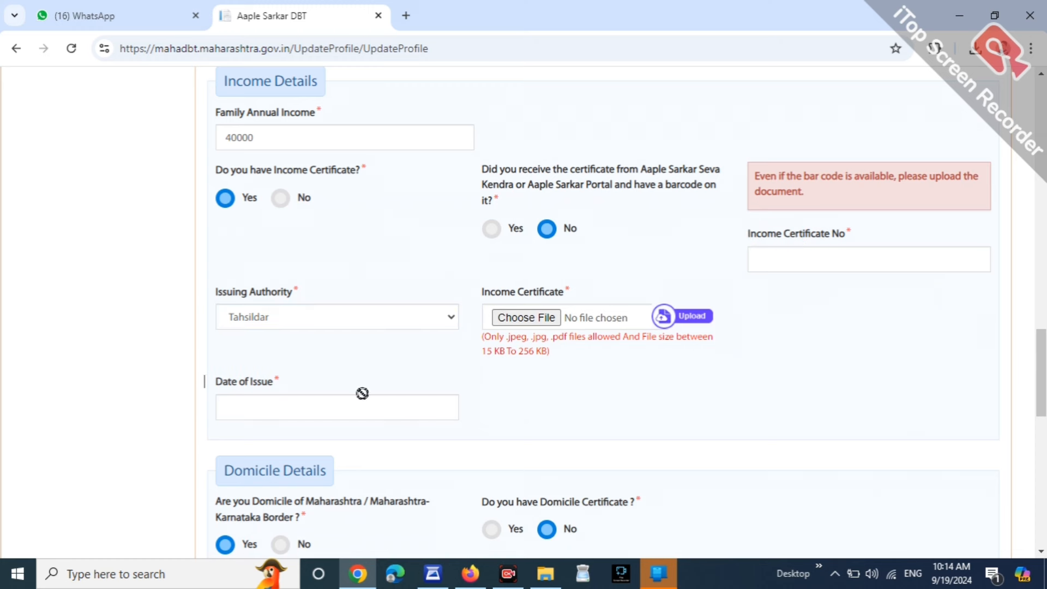
{"action": "left_click", "coordinate": [307, 407]}
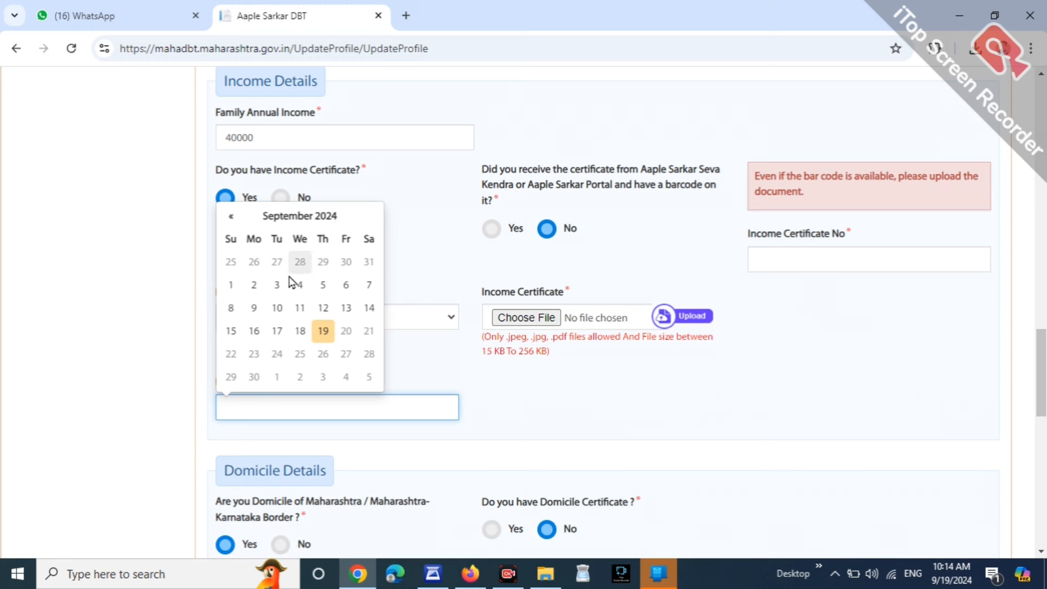
{"action": "left_click", "coordinate": [277, 330]}
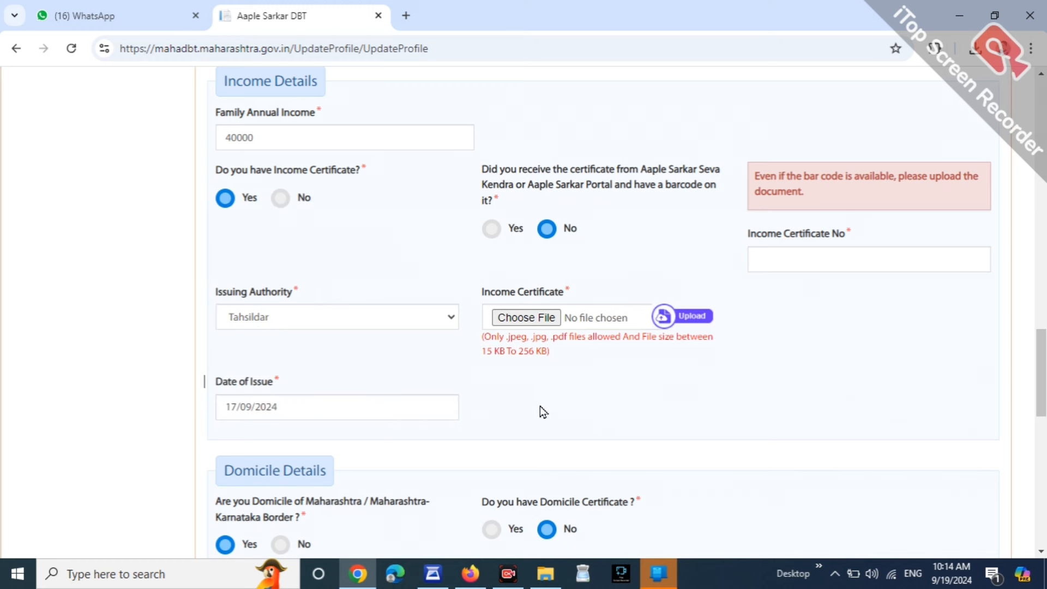
Check the file format and size limits and attach INCOME.jpg as the income certificate.
{"action": "left_click_drag", "start_coordinate": [483, 339], "coordinate": [561, 353]}
{"action": "left_click", "coordinate": [592, 367]}
{"action": "left_click", "coordinate": [527, 318]}
{"action": "left_click", "coordinate": [643, 148]}
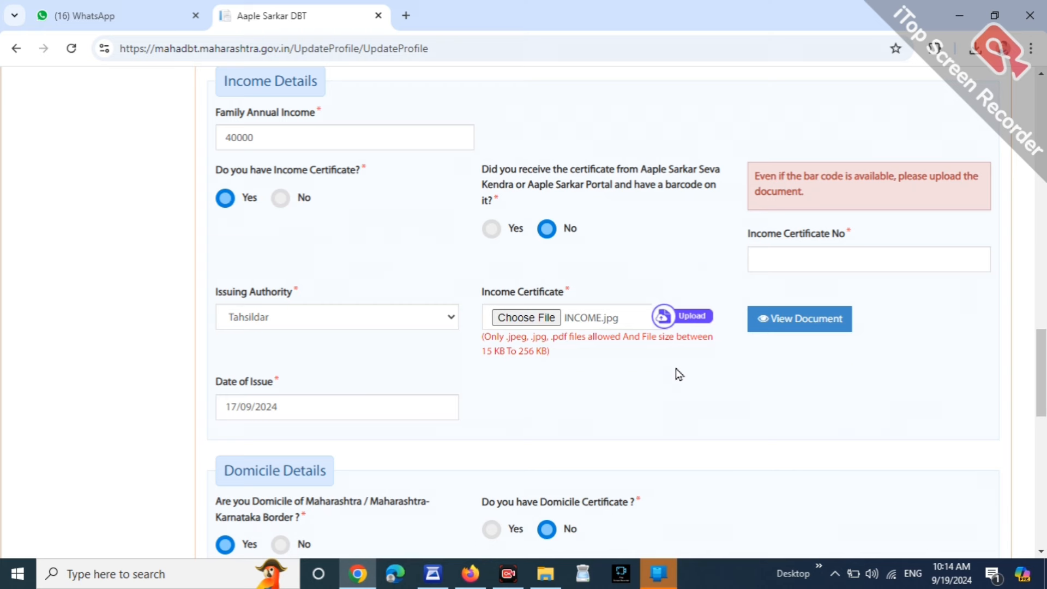
Review the Maharashtra domicile question and answer Yes to having a domicile certificate in Domicile Details.
{"action": "scroll", "coordinate": [679, 375], "scroll_direction": "down", "scroll_amount": 6}
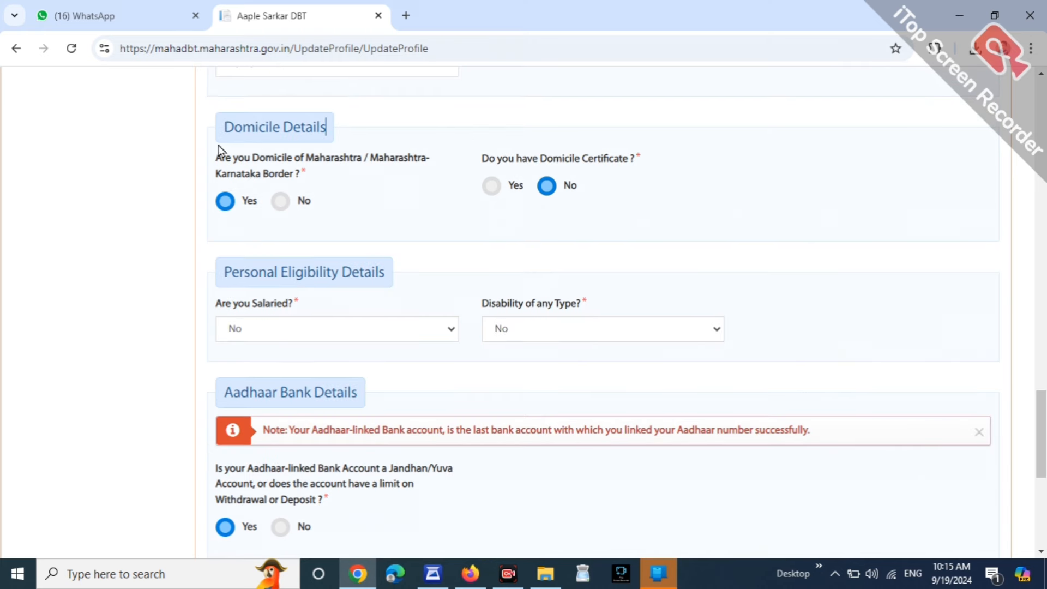
{"action": "left_click_drag", "start_coordinate": [216, 164], "coordinate": [323, 187]}
{"action": "left_click", "coordinate": [355, 182]}
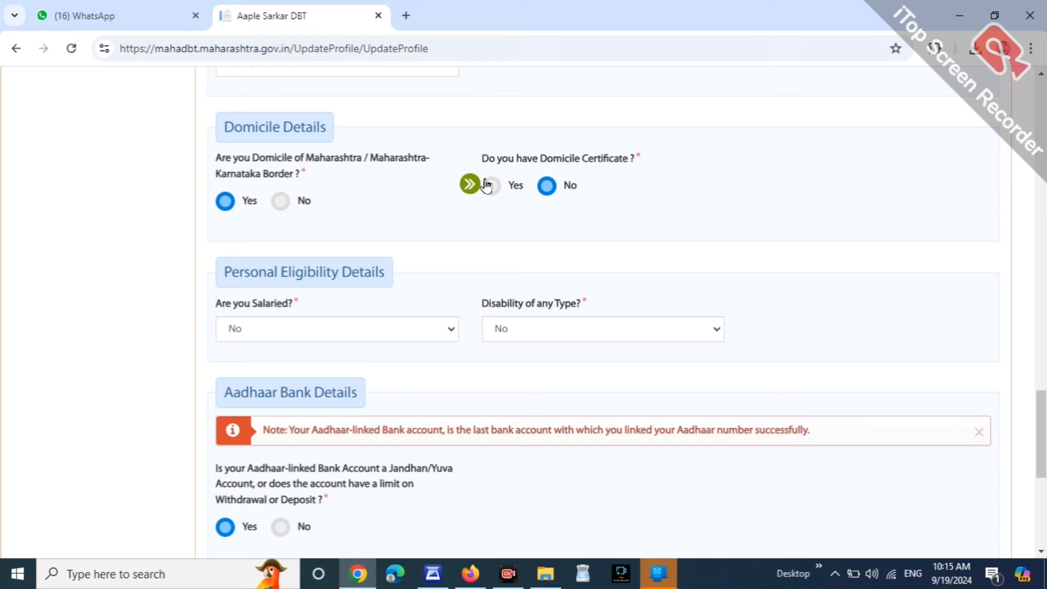
{"action": "left_click_drag", "start_coordinate": [488, 159], "coordinate": [688, 171]}
{"action": "left_click", "coordinate": [688, 170]}
{"action": "left_click", "coordinate": [491, 186]}
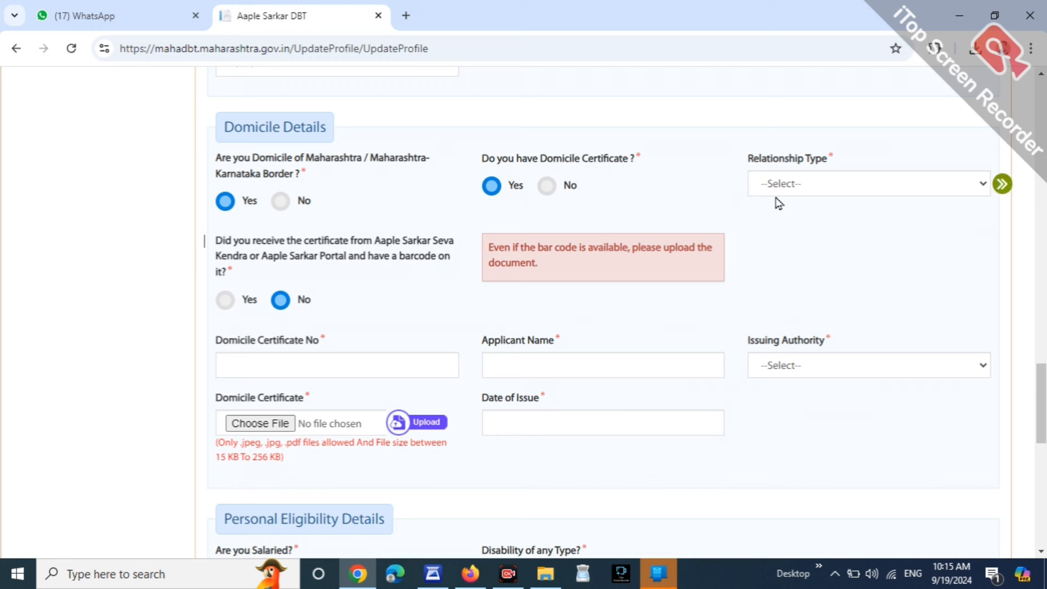
{"action": "left_click_drag", "start_coordinate": [501, 160], "coordinate": [616, 165]}
{"action": "left_click", "coordinate": [654, 173]}
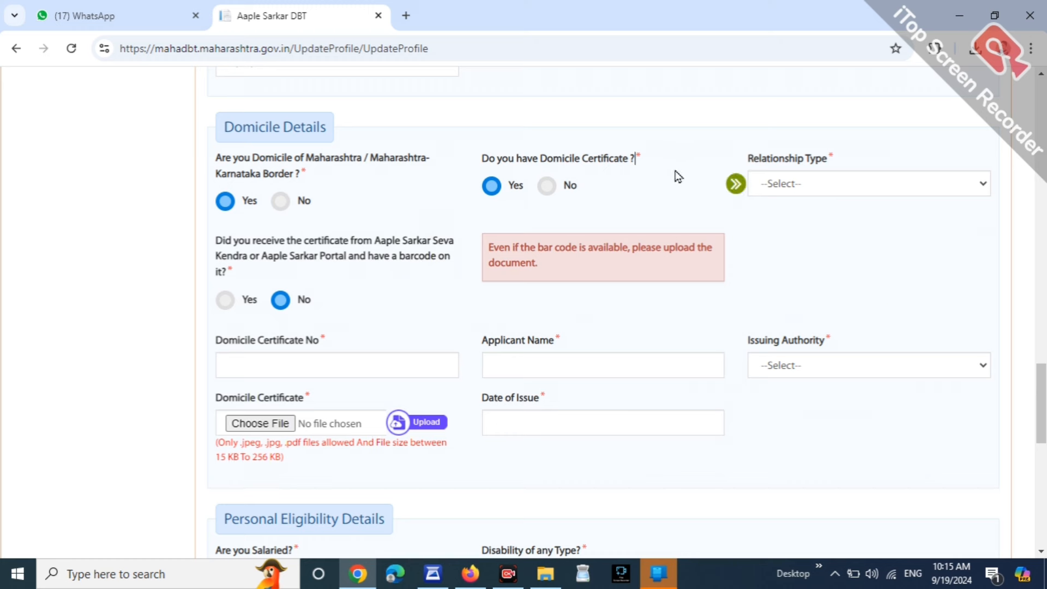
Set the relationship type for the domicile certificate to Self.
{"action": "left_click_drag", "start_coordinate": [747, 158], "coordinate": [826, 162]}
{"action": "left_click", "coordinate": [858, 182]}
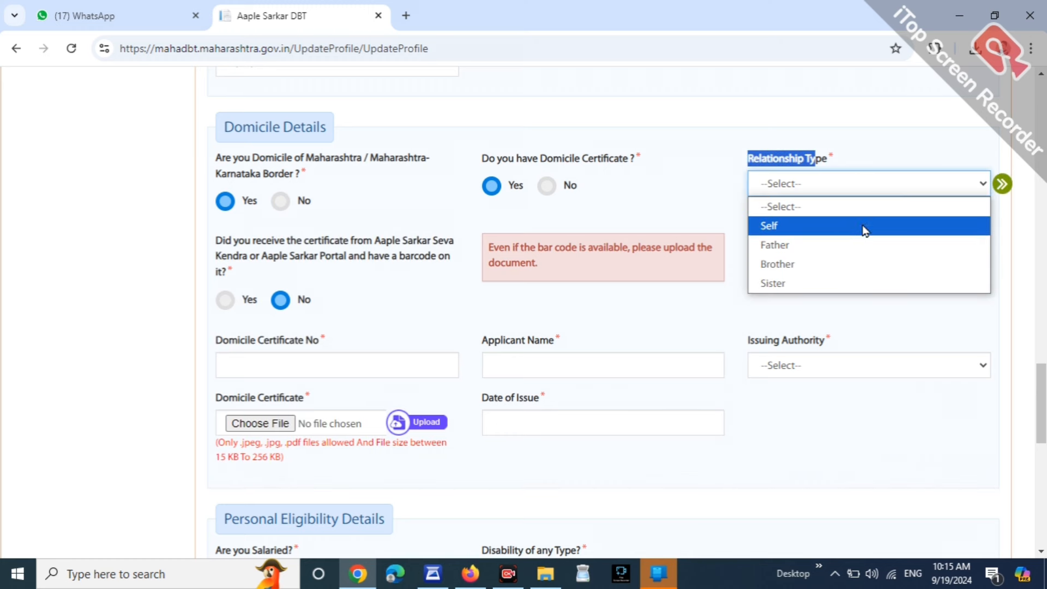
{"action": "left_click", "coordinate": [778, 226]}
Review the barcode question, the certificate number field and the applicant name field in Domicile Details.
{"action": "left_click_drag", "start_coordinate": [222, 240], "coordinate": [322, 244]}
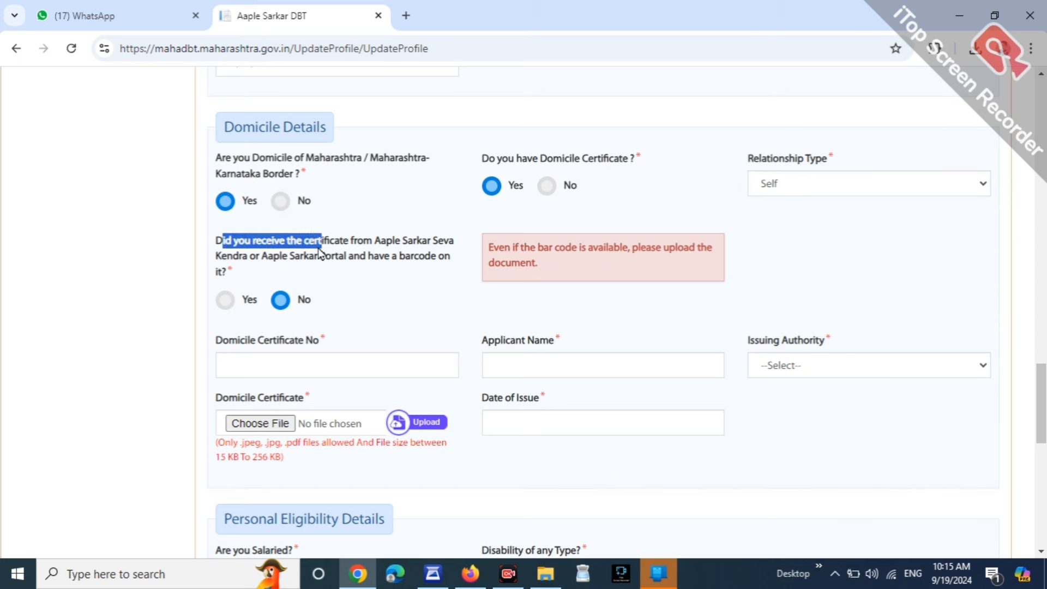
{"action": "left_click", "coordinate": [343, 293]}
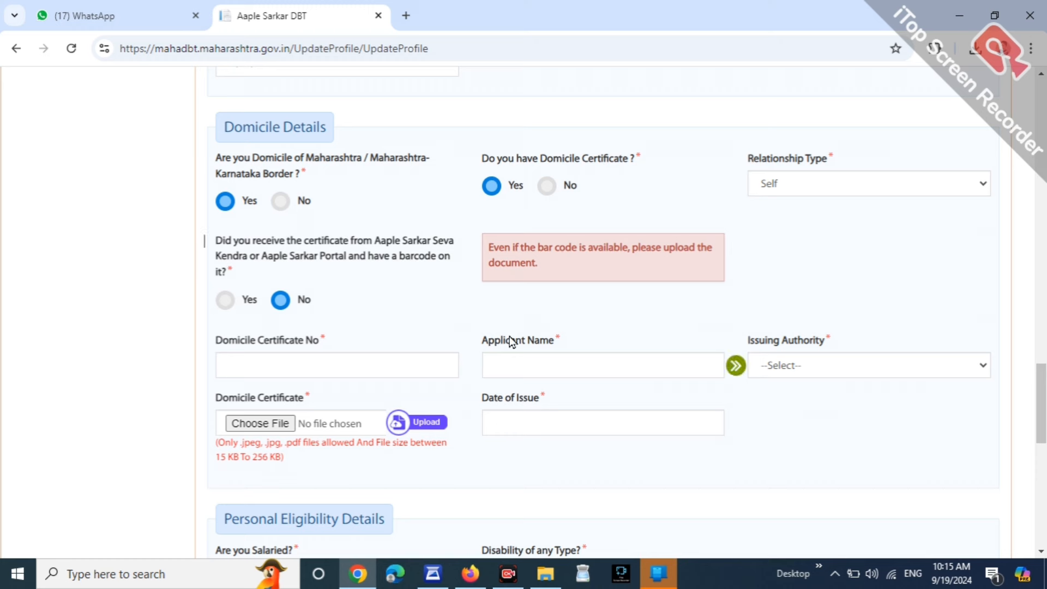
{"action": "left_click_drag", "start_coordinate": [216, 340], "coordinate": [299, 344]}
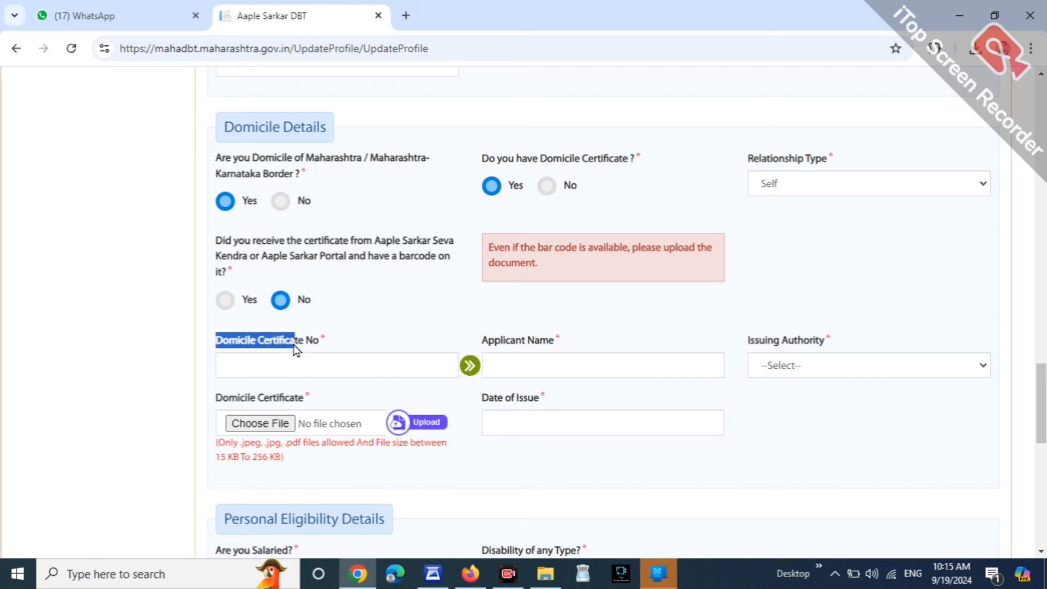
{"action": "left_click", "coordinate": [377, 335]}
{"action": "left_click_drag", "start_coordinate": [482, 341], "coordinate": [555, 347]}
{"action": "left_click", "coordinate": [597, 347]}
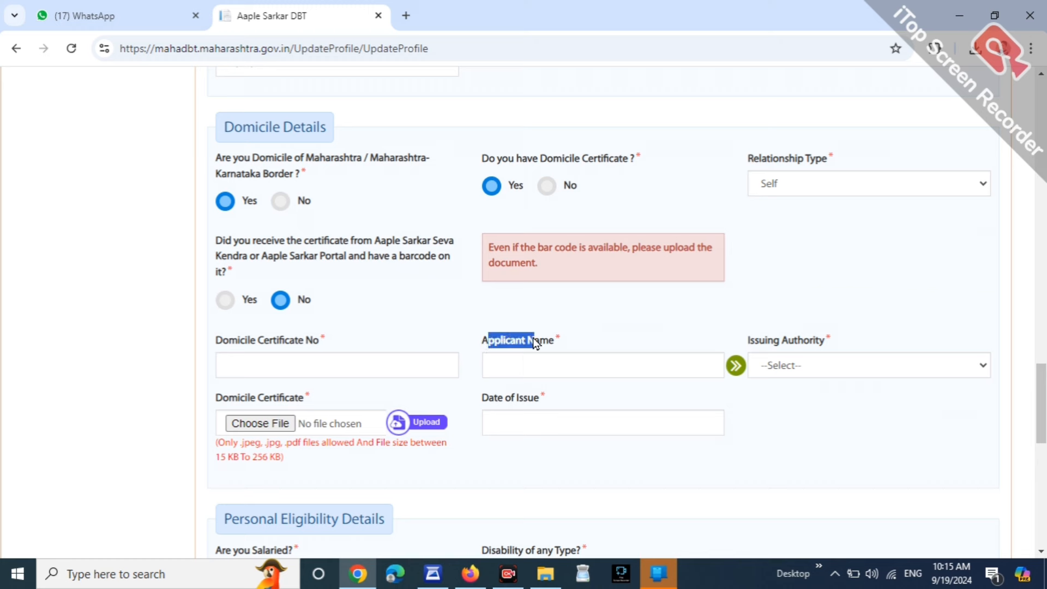
{"action": "left_click", "coordinate": [616, 315]}
View the issuing authority options for the domicile certificate and review its upload field.
{"action": "left_click_drag", "start_coordinate": [757, 349], "coordinate": [800, 341]}
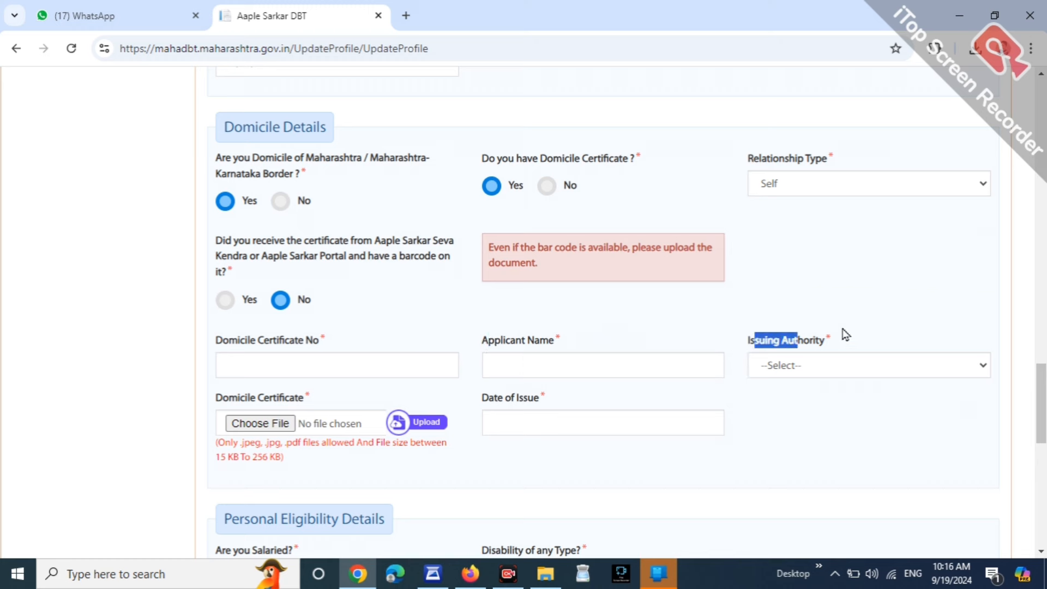
{"action": "left_click", "coordinate": [857, 338]}
{"action": "left_click", "coordinate": [867, 365]}
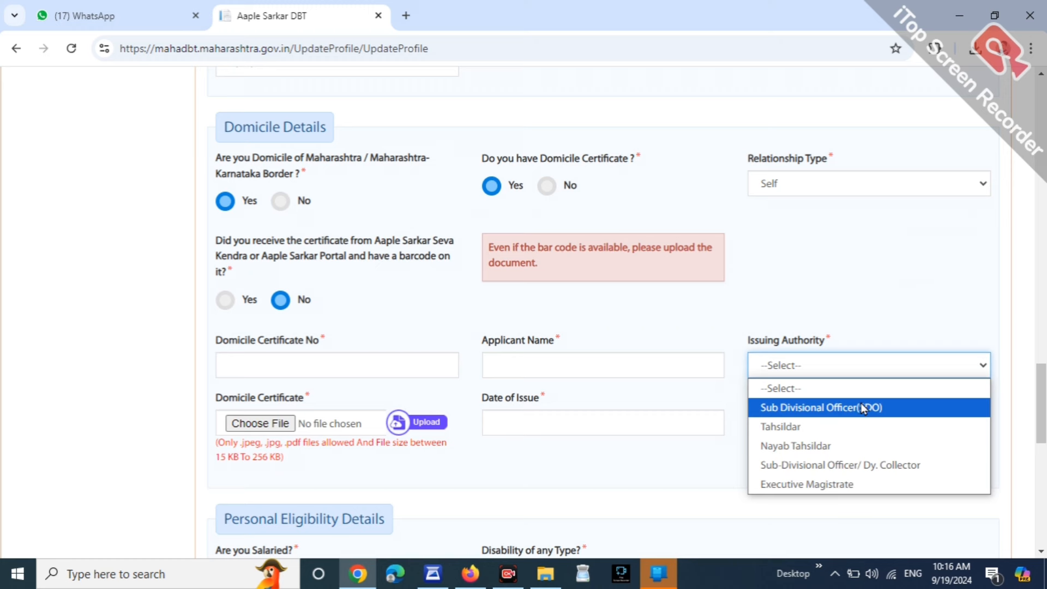
{"action": "left_click", "coordinate": [874, 306]}
{"action": "left_click_drag", "start_coordinate": [226, 398], "coordinate": [304, 405]}
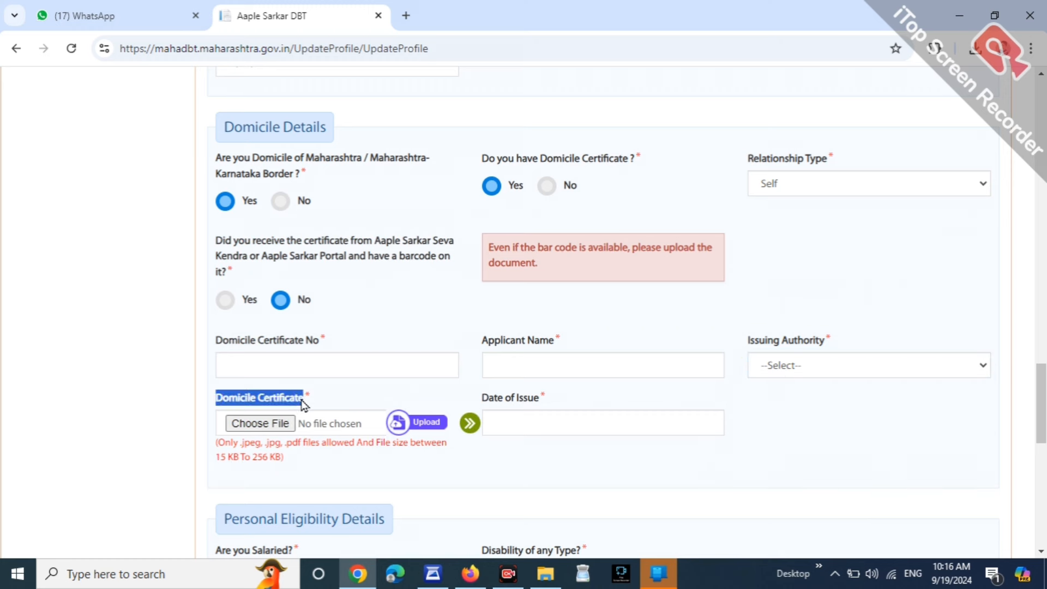
Review the Domicile Certificate upload field and the Date of Issue field in Domicile Details.
{"action": "left_click", "coordinate": [303, 404]}
{"action": "left_click_drag", "start_coordinate": [479, 401], "coordinate": [539, 401]}
{"action": "left_click", "coordinate": [540, 400]}
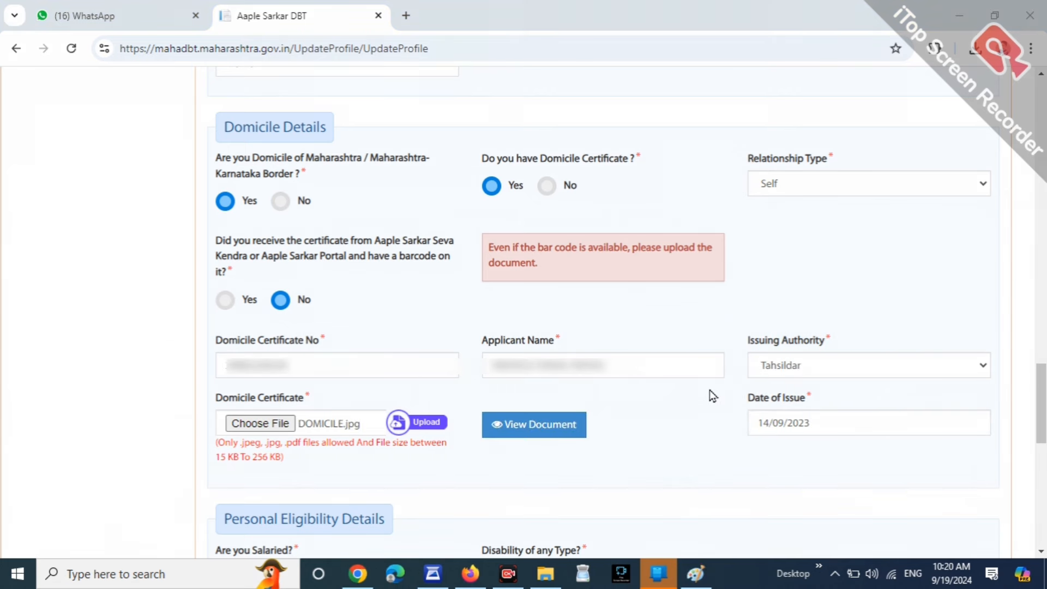
Answer No to the question about being salaried in Personal Eligibility Details.
{"action": "scroll", "coordinate": [706, 395], "scroll_direction": "down", "scroll_amount": 6}
{"action": "left_click", "coordinate": [683, 327]}
{"action": "left_click_drag", "start_coordinate": [215, 122], "coordinate": [314, 122]}
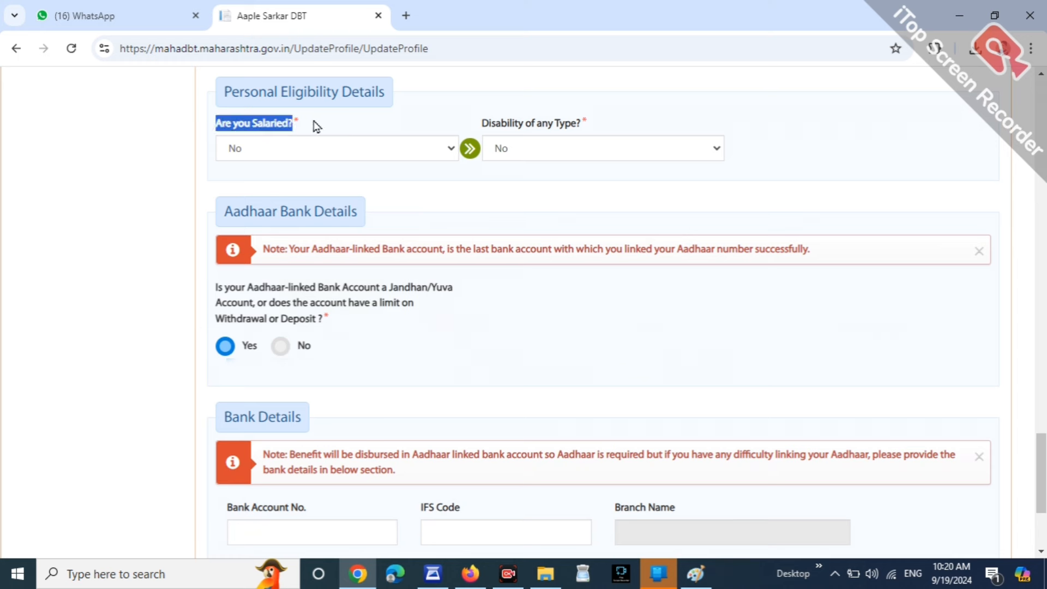
{"action": "left_click", "coordinate": [347, 179]}
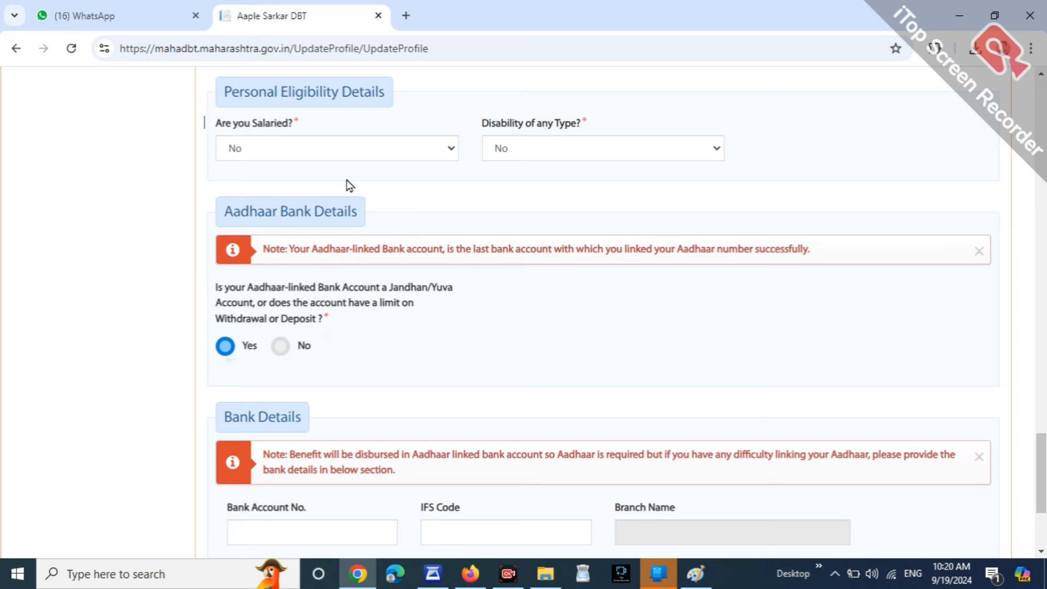
{"action": "left_click", "coordinate": [309, 157]}
{"action": "left_click", "coordinate": [305, 209]}
Preview the extra disability fields by answering Yes to Disability of any Type, and set the answer back to No.
{"action": "left_click_drag", "start_coordinate": [482, 123], "coordinate": [553, 123]}
{"action": "left_click", "coordinate": [555, 148]}
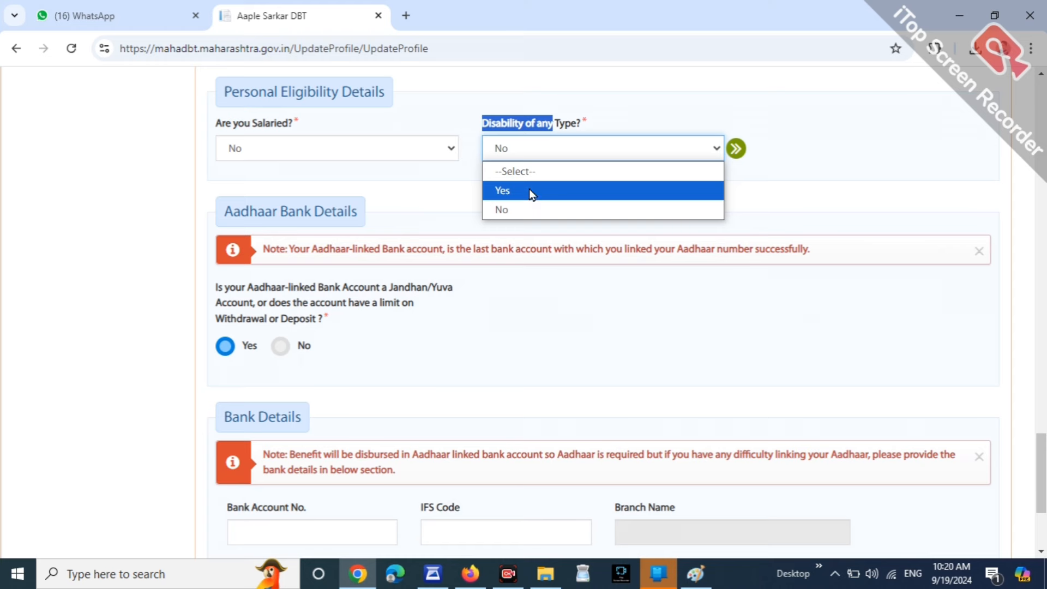
{"action": "left_click", "coordinate": [529, 190]}
{"action": "left_click", "coordinate": [854, 148]}
{"action": "left_click", "coordinate": [580, 162]}
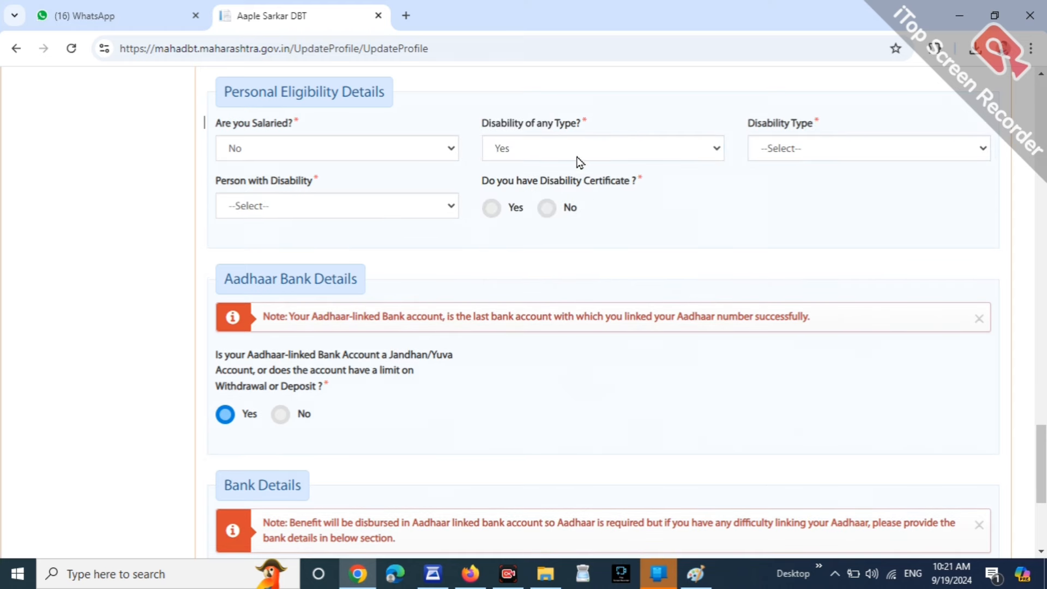
{"action": "left_click", "coordinate": [580, 155]}
{"action": "left_click", "coordinate": [554, 209]}
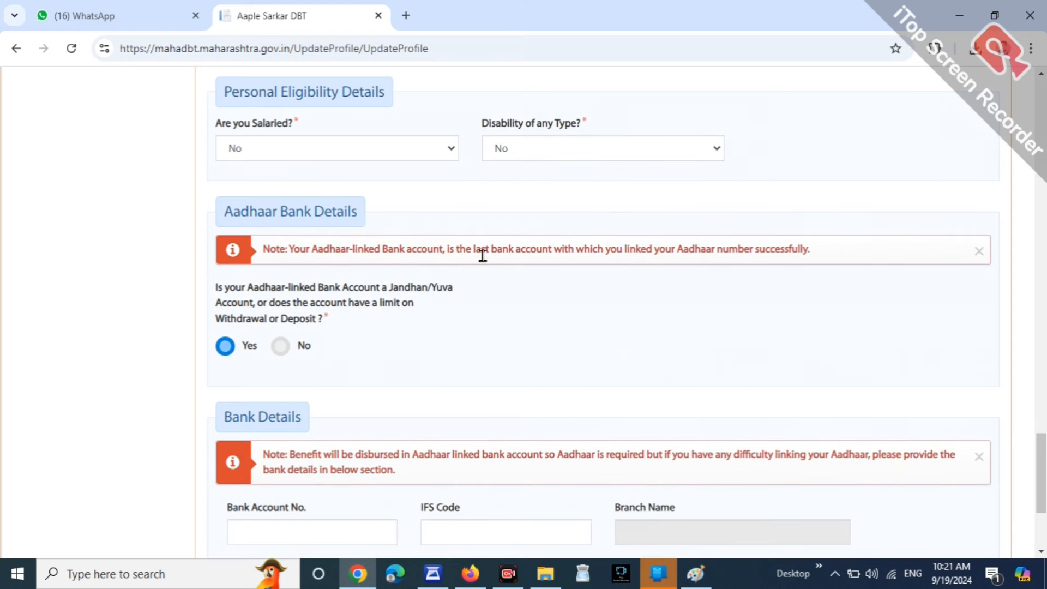
Review the Jandhan/Yuva account question in Aadhaar Bank Details and the account number field in Bank Details.
{"action": "scroll", "coordinate": [483, 255], "scroll_direction": "down", "scroll_amount": 2}
{"action": "left_click_drag", "start_coordinate": [217, 210], "coordinate": [389, 256]}
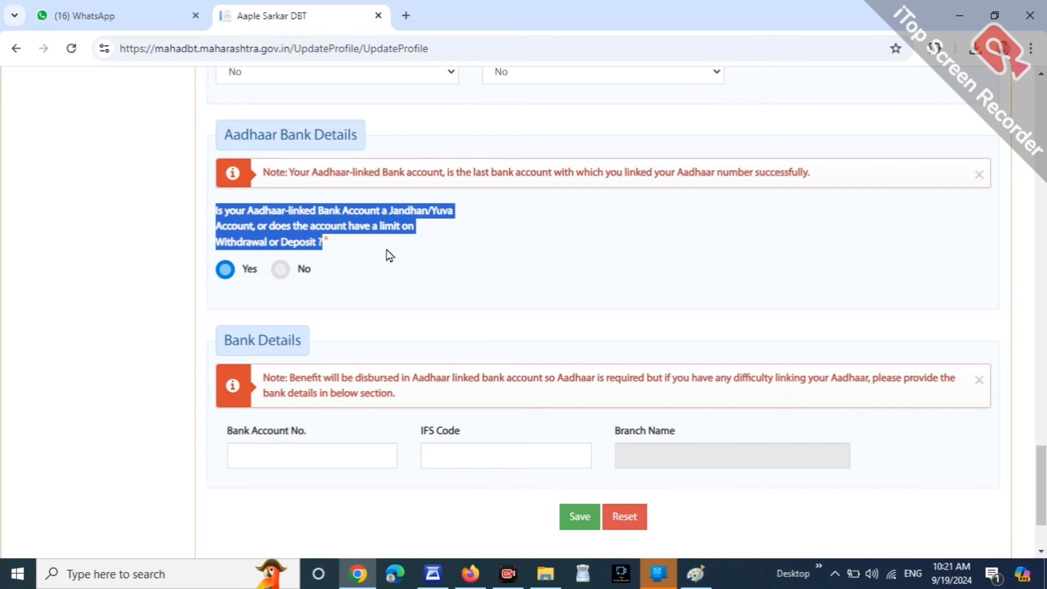
{"action": "left_click", "coordinate": [215, 307]}
{"action": "scroll", "coordinate": [225, 292], "scroll_direction": "down", "scroll_amount": 3}
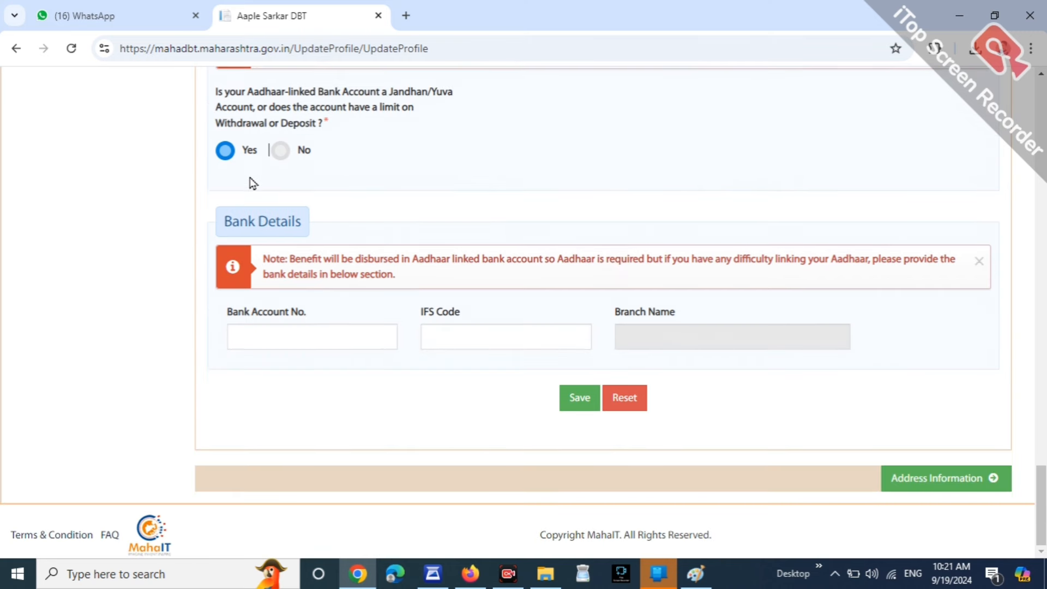
{"action": "left_click_drag", "start_coordinate": [225, 123], "coordinate": [363, 124]}
{"action": "left_click", "coordinate": [363, 127]}
{"action": "left_click_drag", "start_coordinate": [227, 311], "coordinate": [281, 312]}
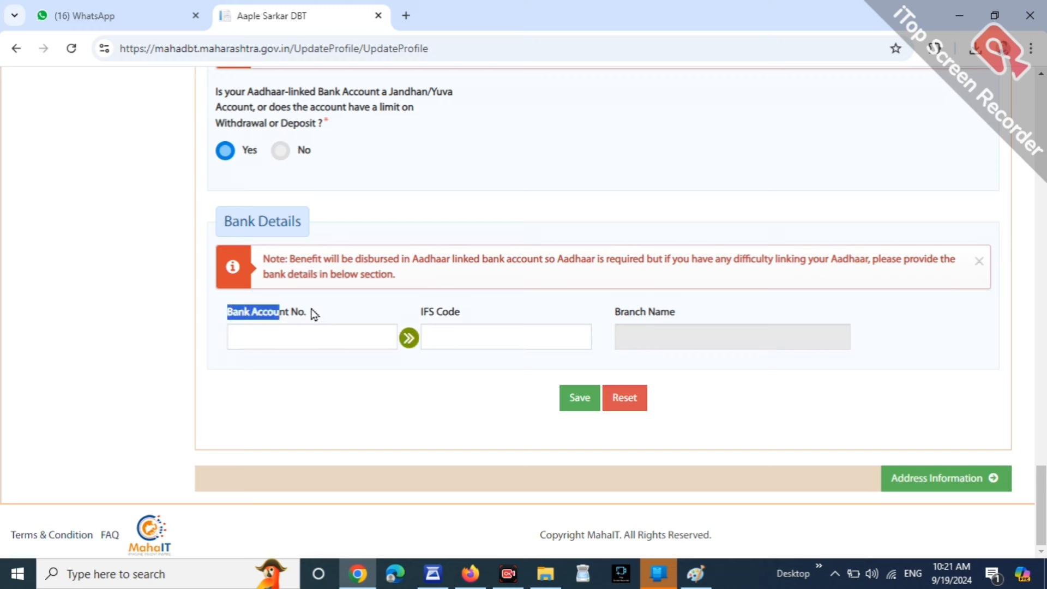
{"action": "left_click", "coordinate": [415, 311]}
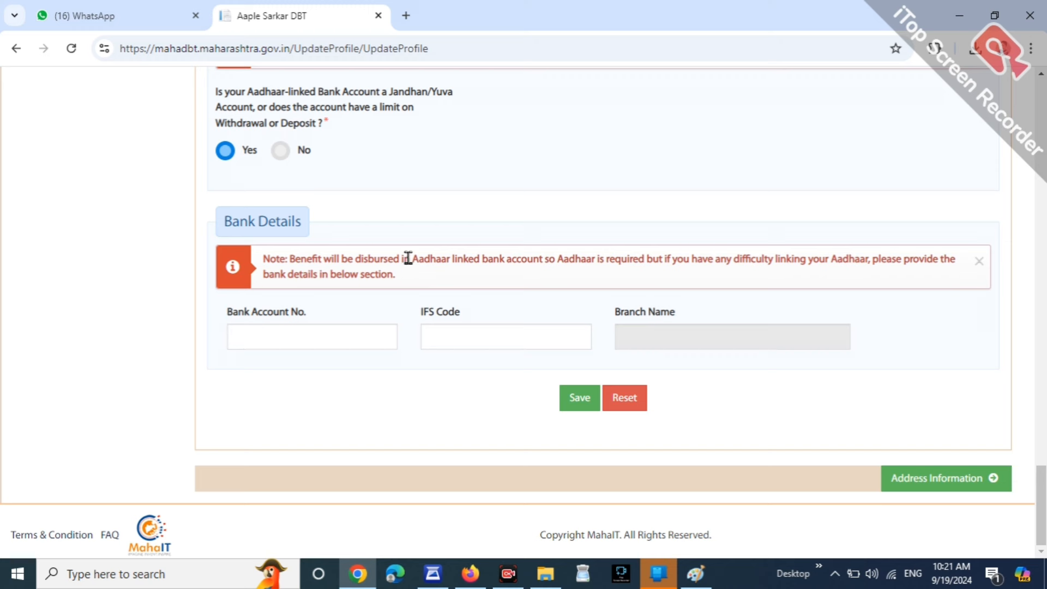
Save the personal information and the address information, acknowledging the confirmation of each.
{"action": "left_click", "coordinate": [579, 405]}
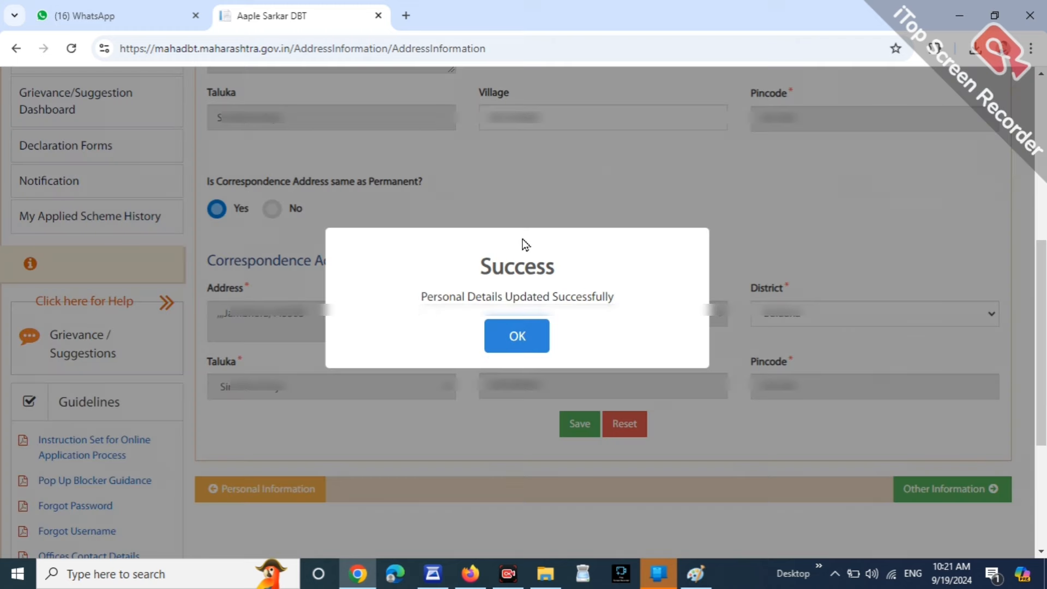
{"action": "left_click", "coordinate": [519, 336]}
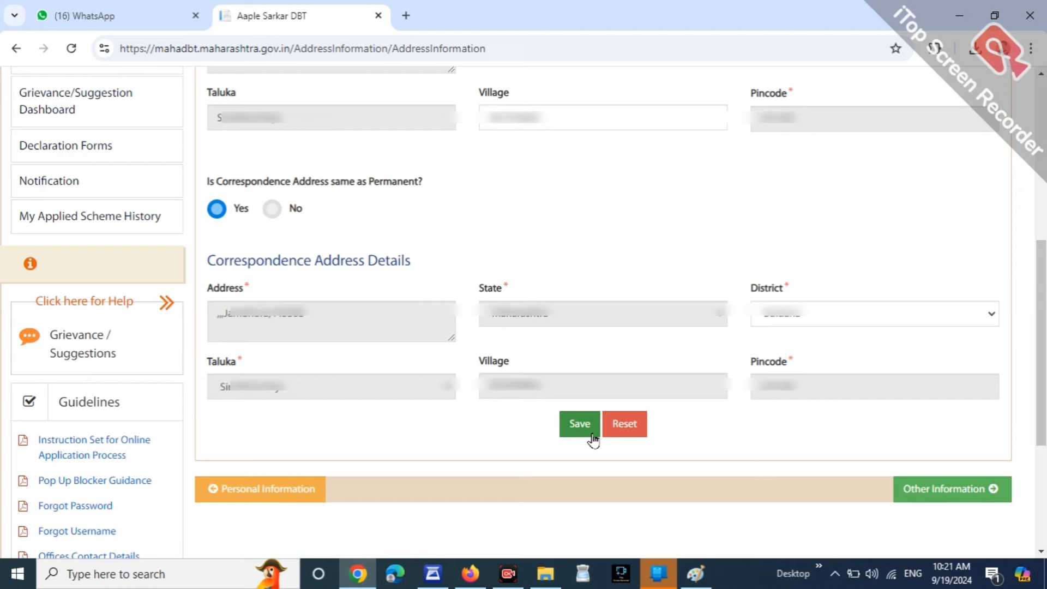
{"action": "left_click", "coordinate": [580, 424]}
{"action": "left_click", "coordinate": [517, 336]}
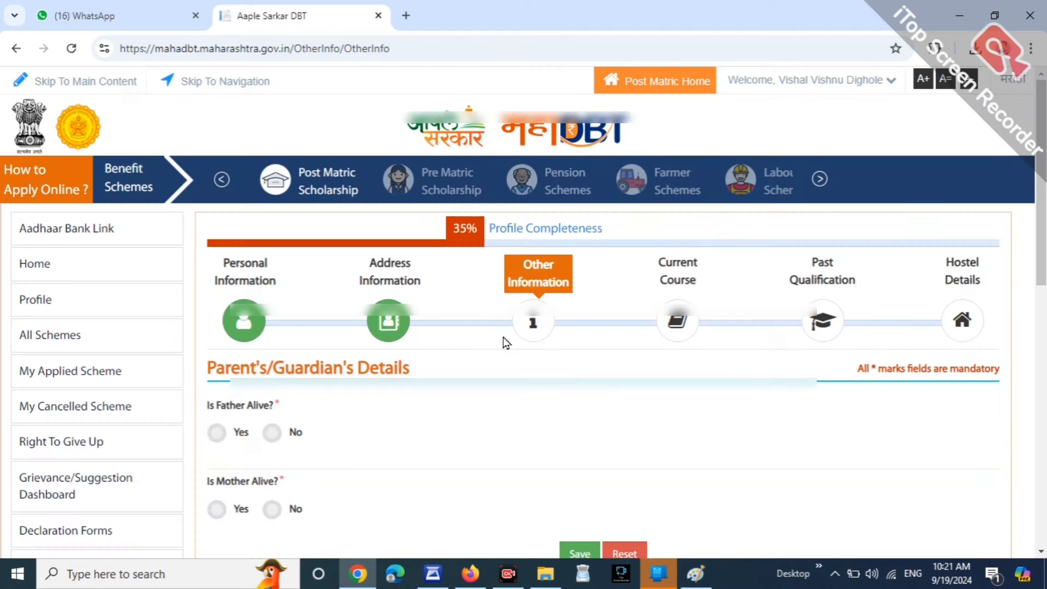
Answer Yes to the question whether the father is alive in Parent's/Guardian's Details.
{"action": "left_click_drag", "start_coordinate": [1042, 283], "coordinate": [1043, 367]}
{"action": "left_click_drag", "start_coordinate": [202, 181], "coordinate": [383, 180]}
{"action": "left_click", "coordinate": [449, 218]}
{"action": "left_click_drag", "start_coordinate": [207, 218], "coordinate": [277, 217]}
{"action": "left_click", "coordinate": [299, 215]}
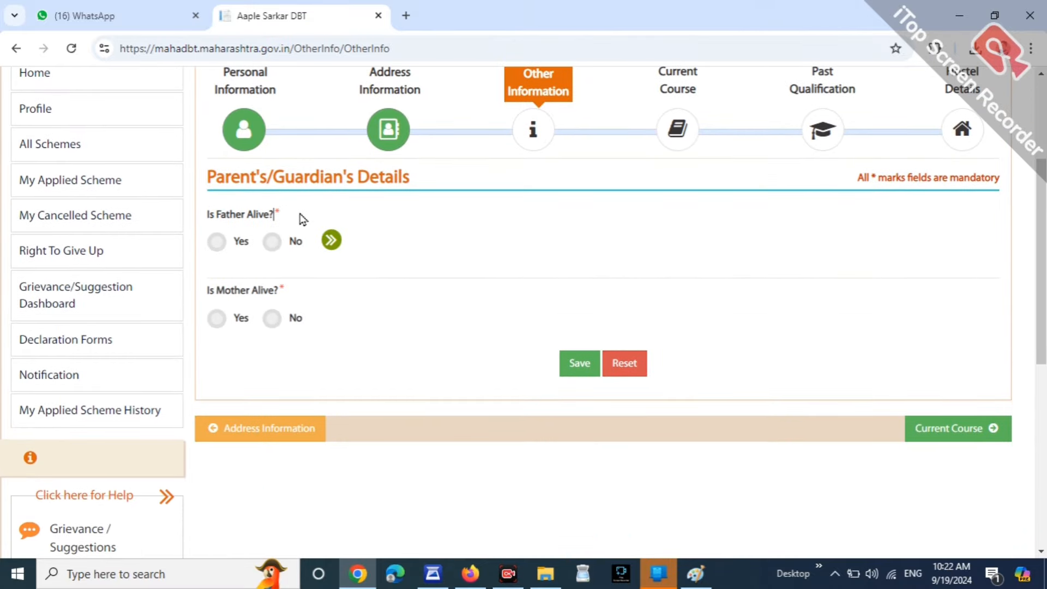
{"action": "left_click", "coordinate": [216, 247]}
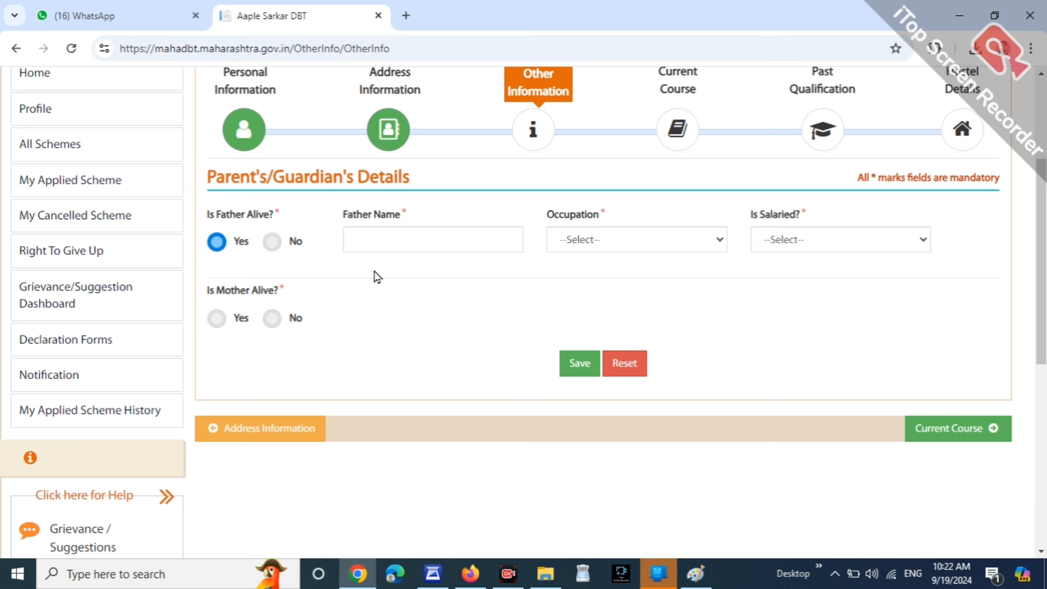
Set the father's occupation to Agriculture and his salaried status to No.
{"action": "left_click_drag", "start_coordinate": [341, 215], "coordinate": [462, 218]}
{"action": "left_click_drag", "start_coordinate": [554, 218], "coordinate": [585, 219]}
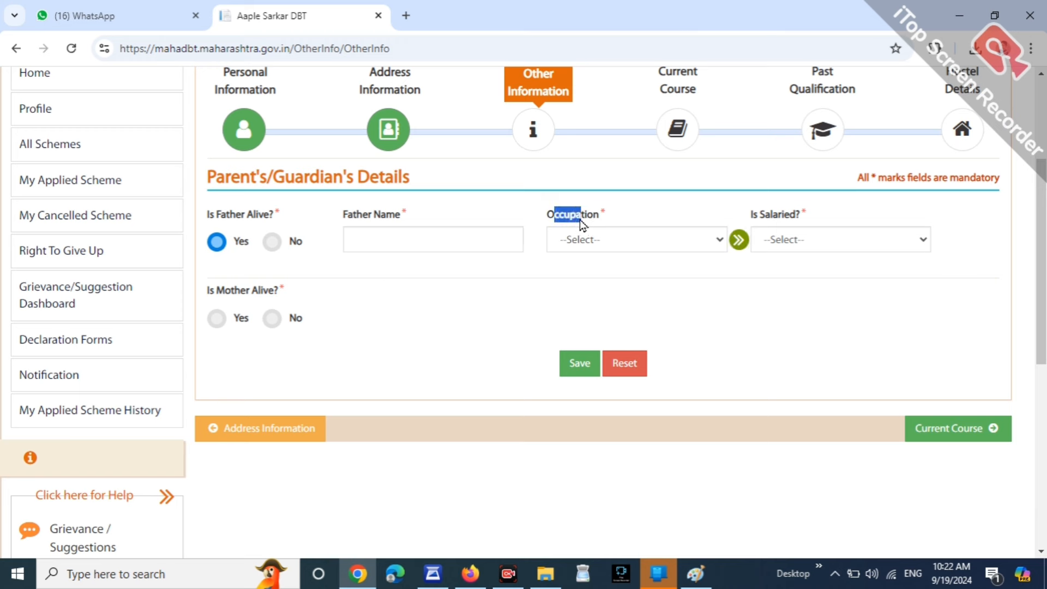
{"action": "left_click", "coordinate": [600, 240]}
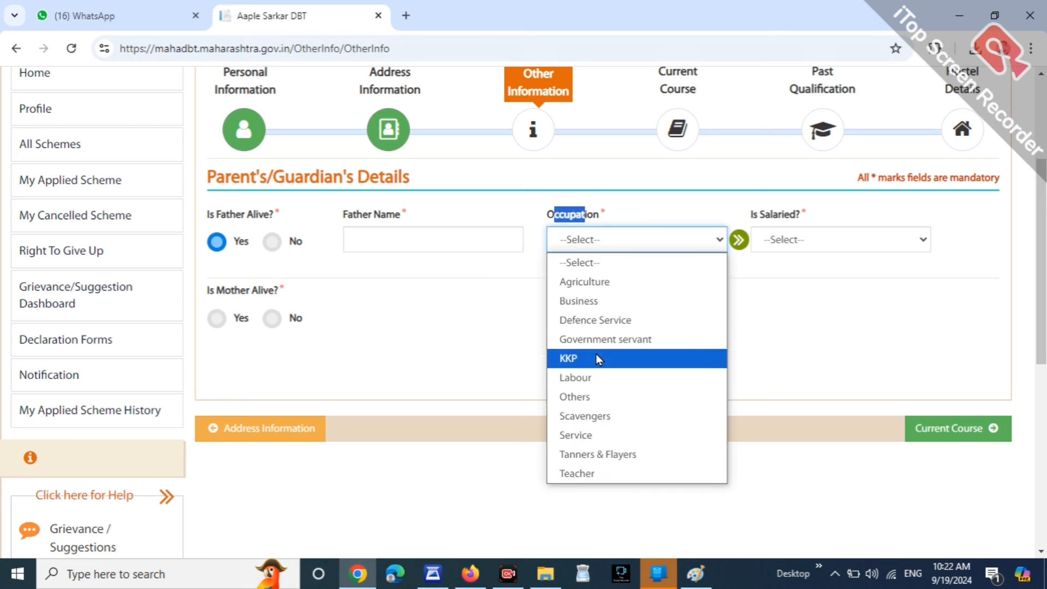
{"action": "left_click", "coordinate": [594, 286]}
{"action": "left_click", "coordinate": [636, 281]}
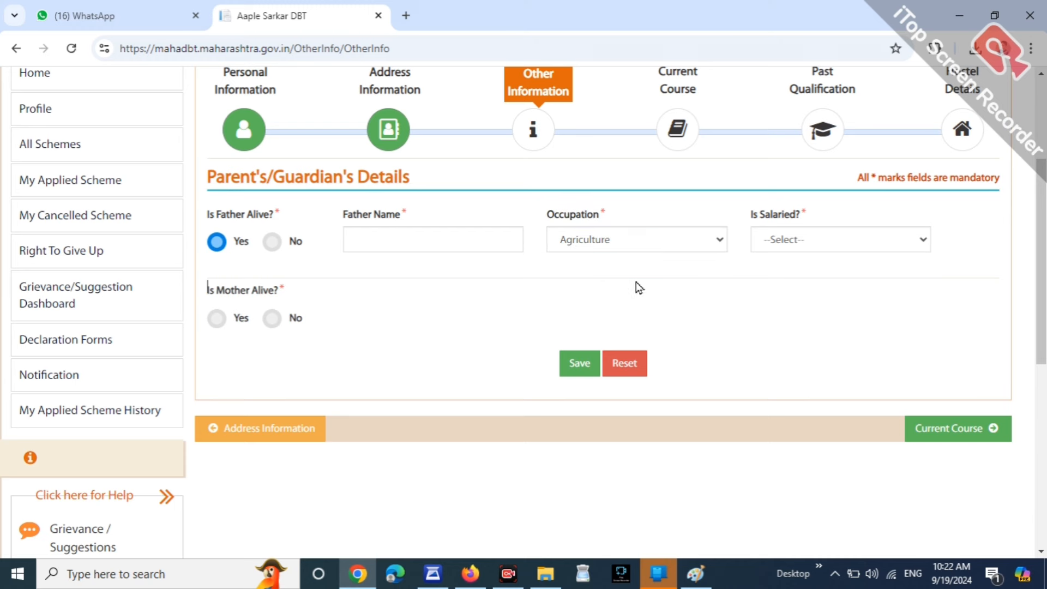
{"action": "left_click_drag", "start_coordinate": [757, 214], "coordinate": [829, 220]}
{"action": "left_click", "coordinate": [824, 244]}
{"action": "left_click", "coordinate": [802, 298]}
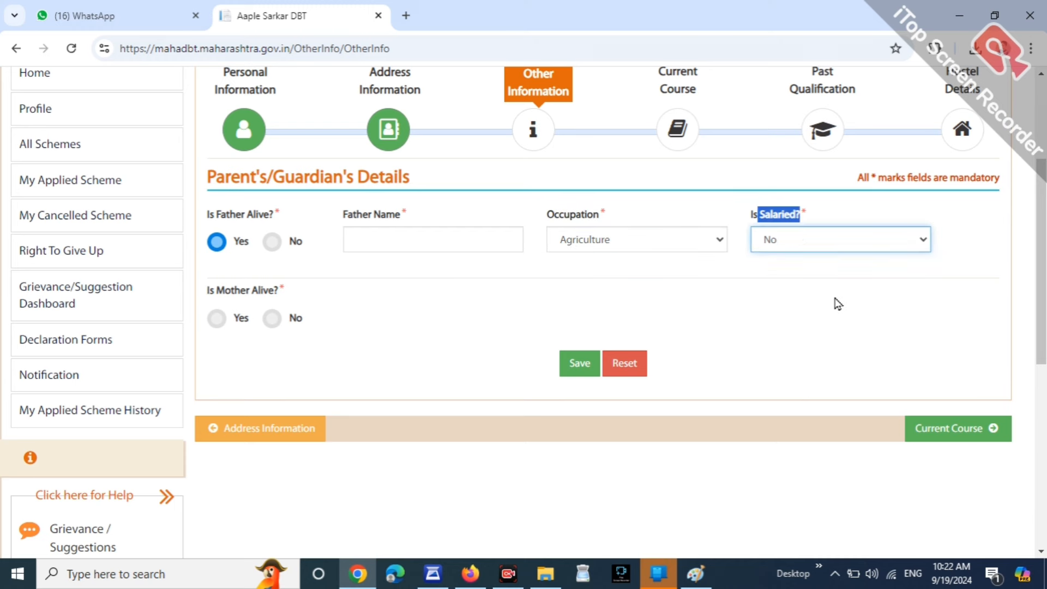
{"action": "left_click", "coordinate": [837, 301]}
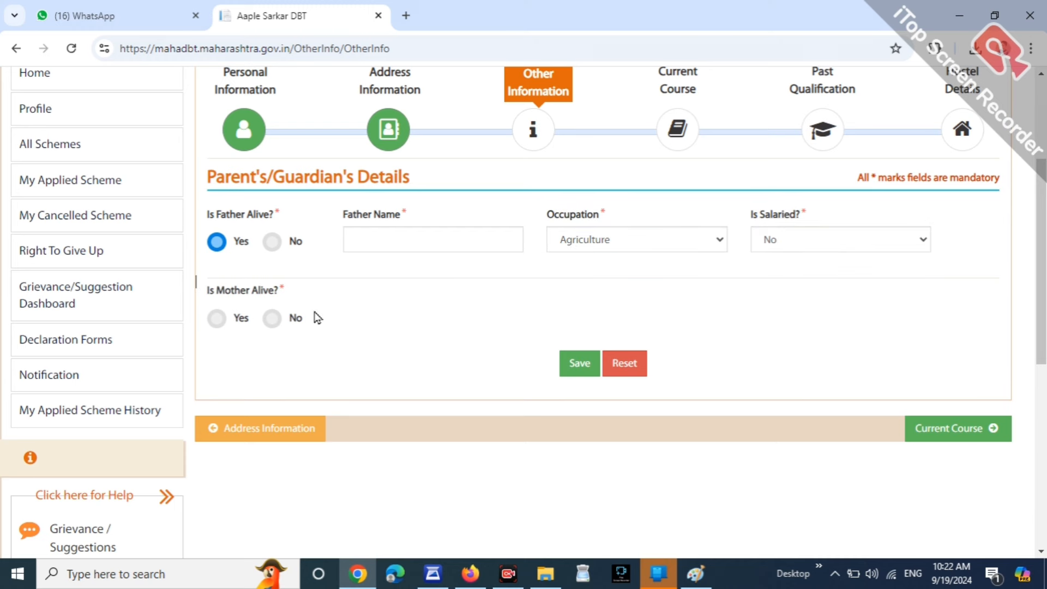
Answer Yes to the mother being alive and set her occupation to Housewife.
{"action": "left_click", "coordinate": [218, 319]}
{"action": "left_click_drag", "start_coordinate": [337, 291], "coordinate": [420, 297]}
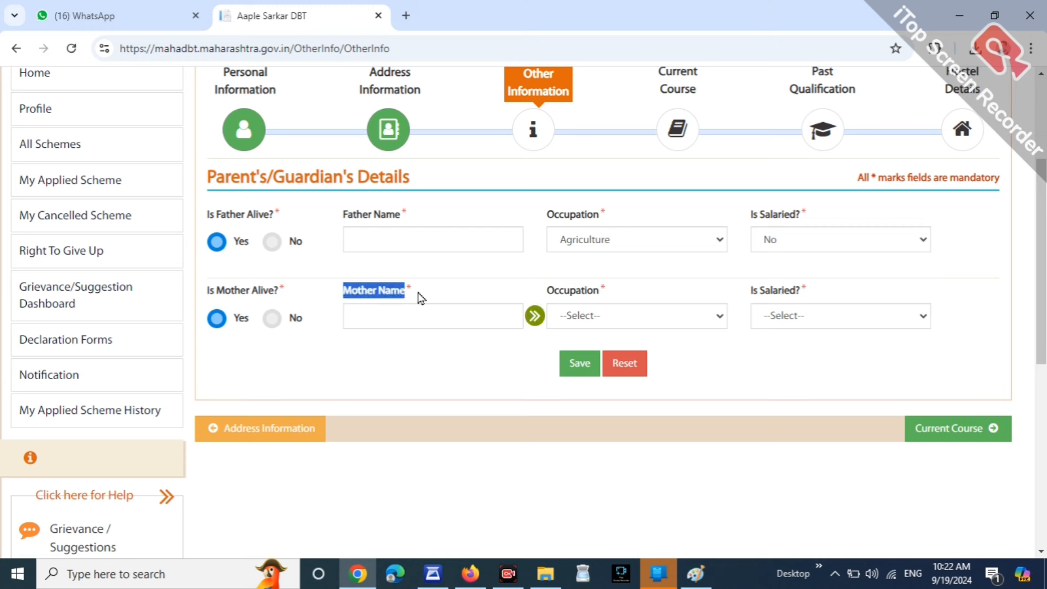
{"action": "left_click", "coordinate": [358, 309]}
{"action": "double_click", "coordinate": [562, 292]}
{"action": "left_click", "coordinate": [604, 322]}
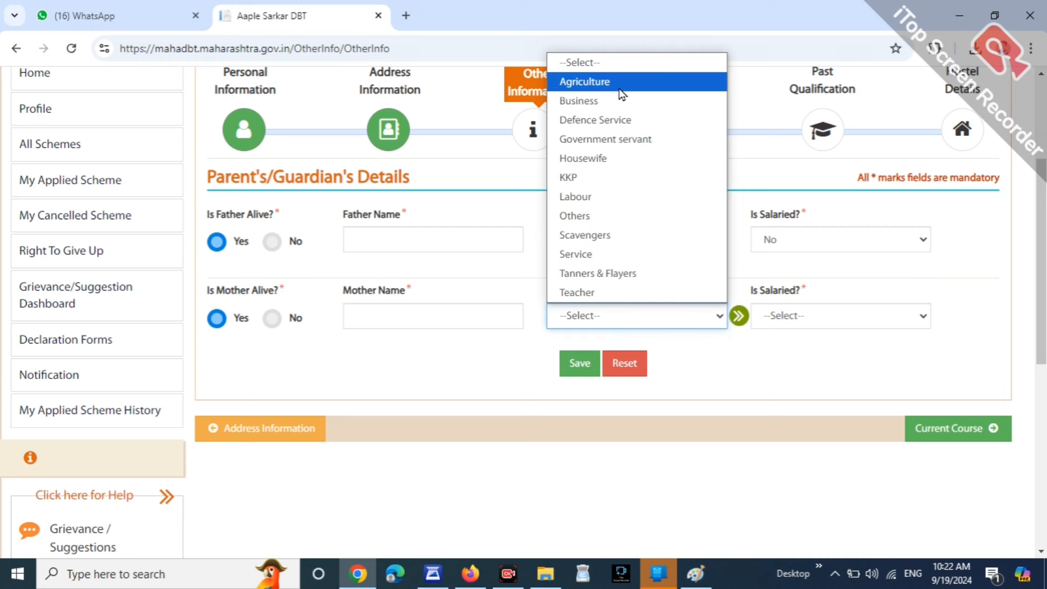
{"action": "left_click", "coordinate": [654, 159]}
{"action": "left_click", "coordinate": [747, 356]}
Set the mother's salaried status to No and save the Parent's/Guardian's Details.
{"action": "double_click", "coordinate": [754, 292]}
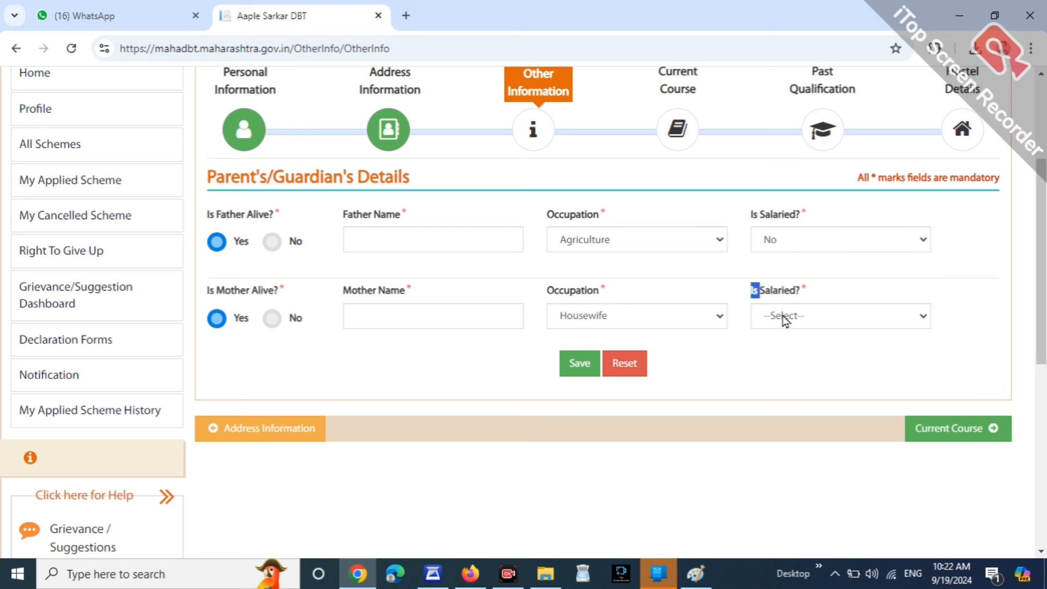
{"action": "left_click", "coordinate": [786, 319]}
{"action": "left_click", "coordinate": [803, 377]}
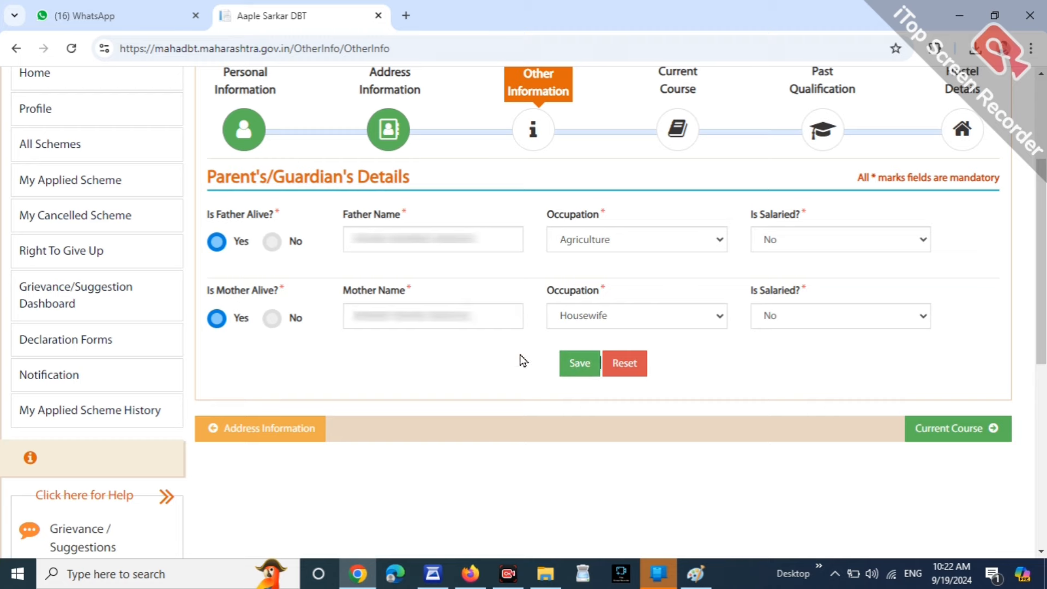
{"action": "left_click", "coordinate": [574, 366]}
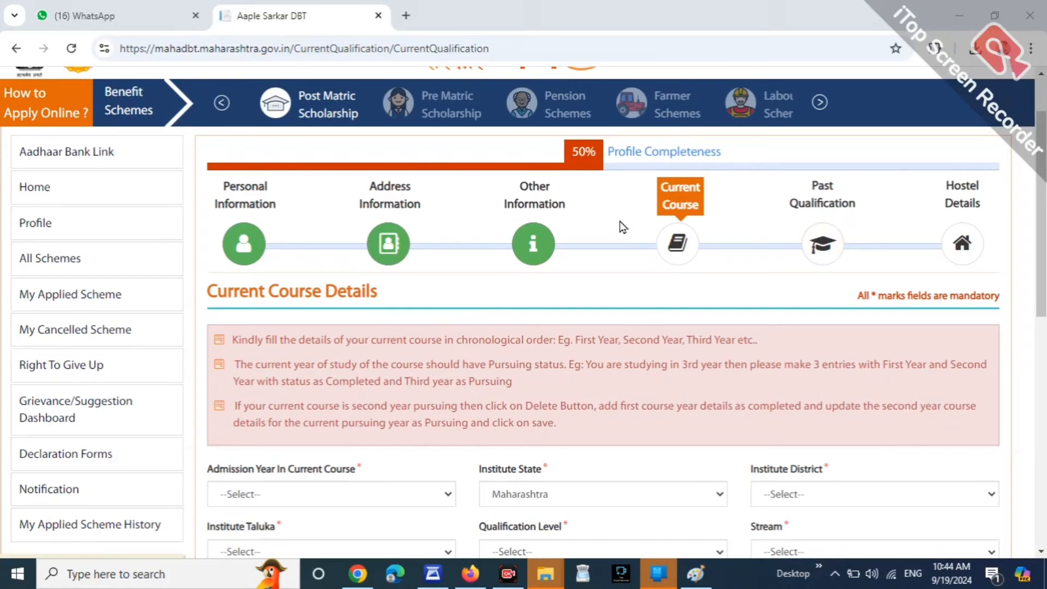
Set the Admission Year In Current Course to 2024 in Current Course Details.
{"action": "scroll", "coordinate": [660, 259], "scroll_direction": "down", "scroll_amount": 1}
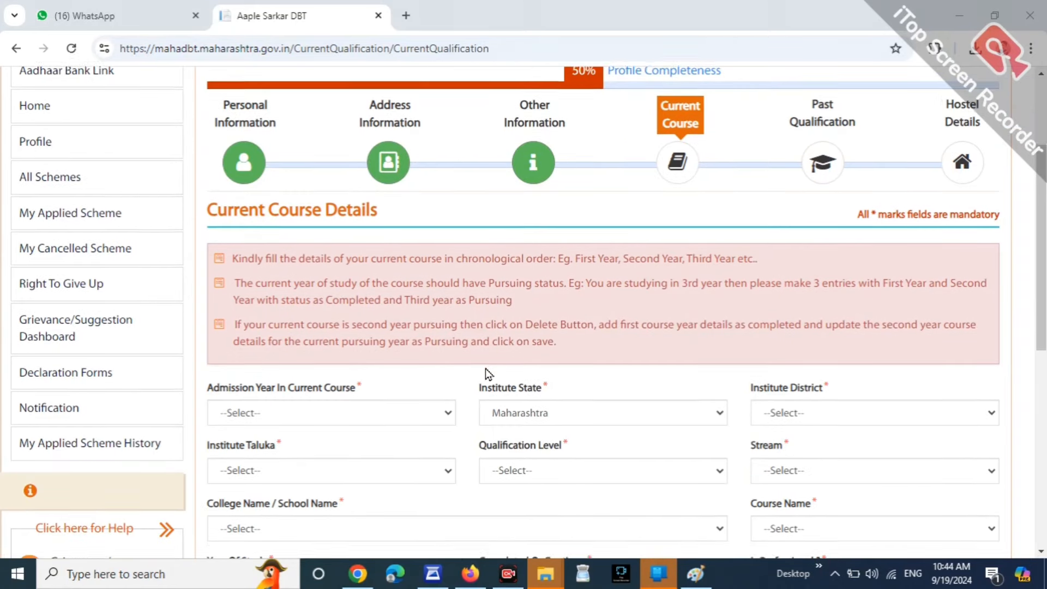
{"action": "scroll", "coordinate": [486, 368], "scroll_direction": "down", "scroll_amount": 1}
{"action": "left_click_drag", "start_coordinate": [209, 316], "coordinate": [338, 321]}
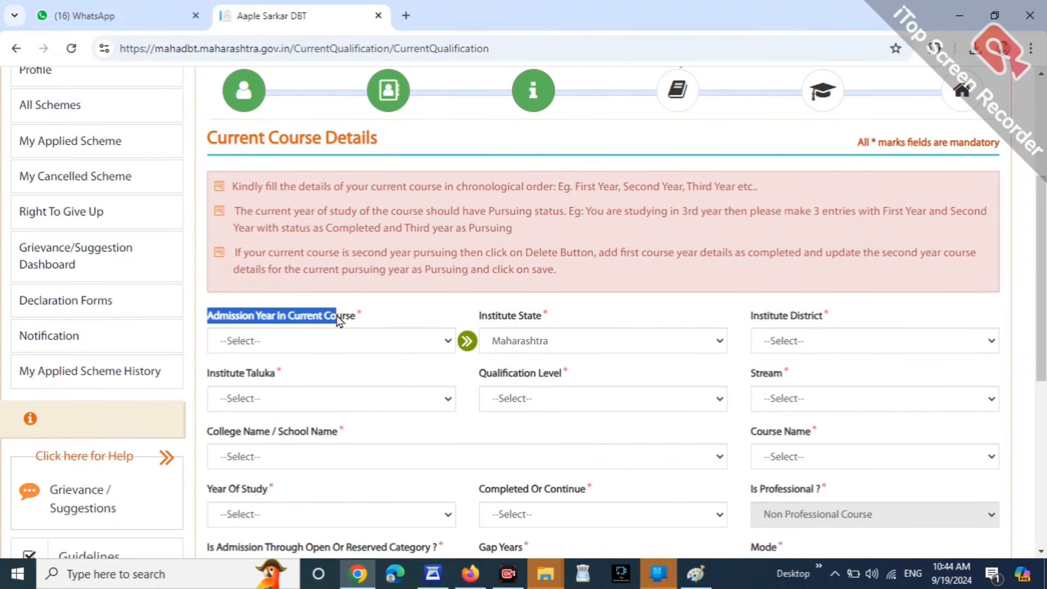
{"action": "left_click", "coordinate": [357, 349]}
{"action": "scroll", "coordinate": [257, 175], "scroll_direction": "down", "scroll_amount": 15}
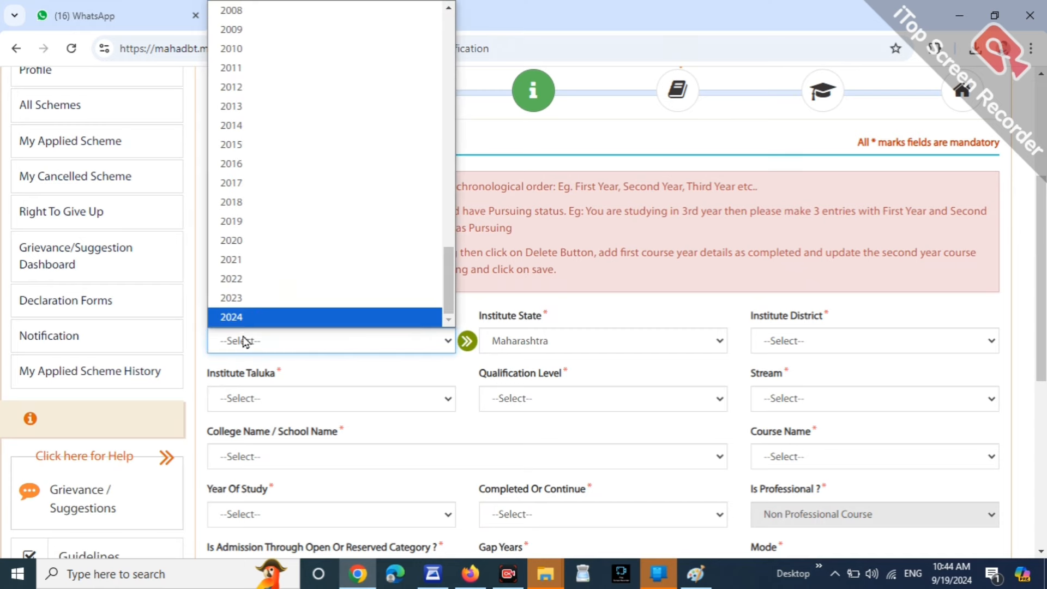
{"action": "left_click", "coordinate": [252, 321]}
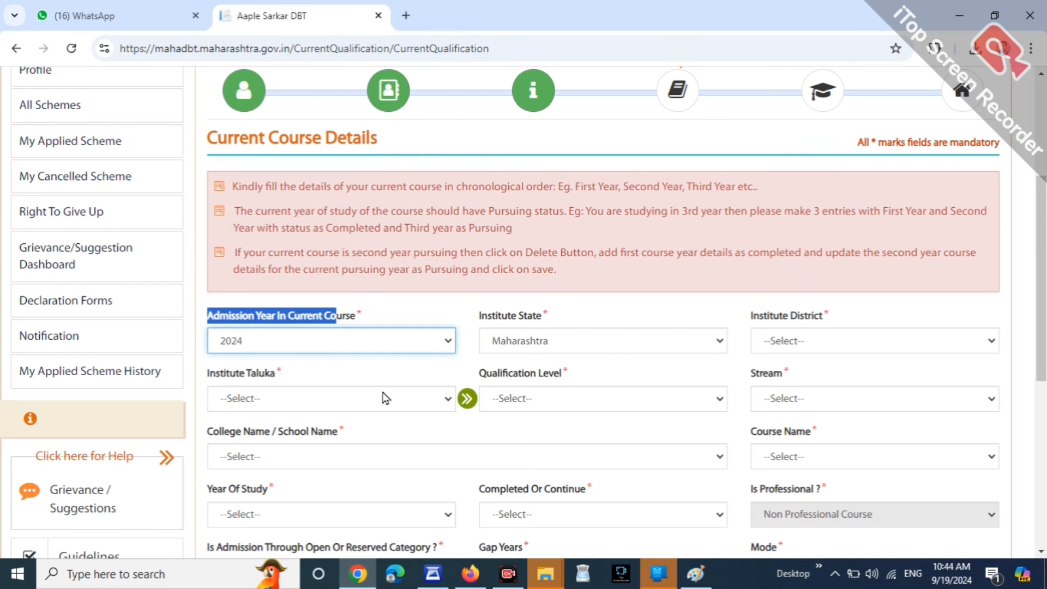
{"action": "left_click", "coordinate": [381, 397]}
{"action": "scroll", "coordinate": [570, 335], "scroll_direction": "down", "scroll_amount": 1}
{"action": "left_click", "coordinate": [262, 300]}
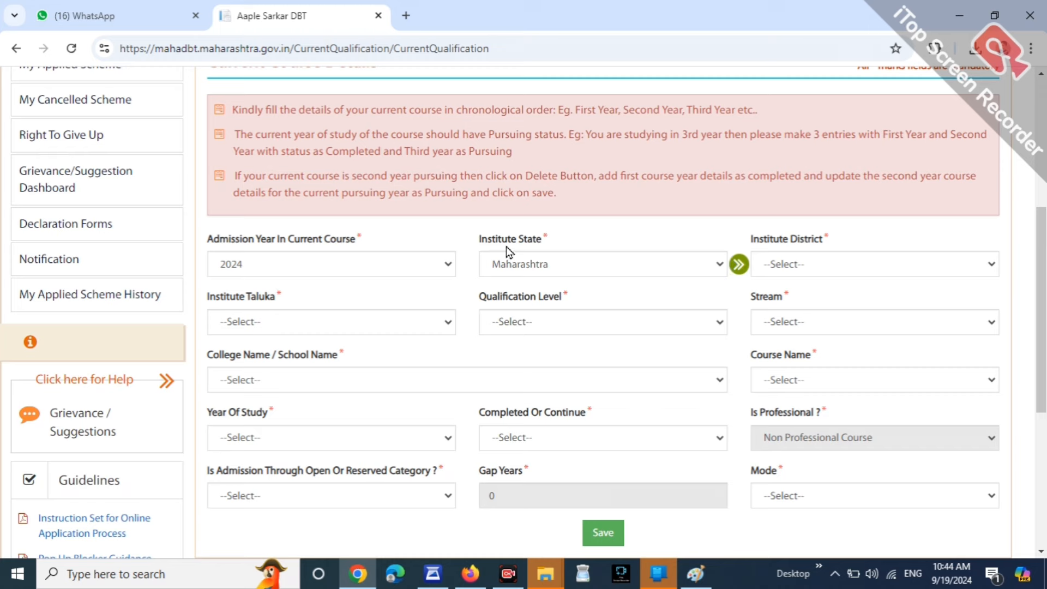
Review the Institute State field and set the Institute District to Buldana.
{"action": "left_click_drag", "start_coordinate": [471, 244], "coordinate": [511, 241]}
{"action": "left_click", "coordinate": [574, 239]}
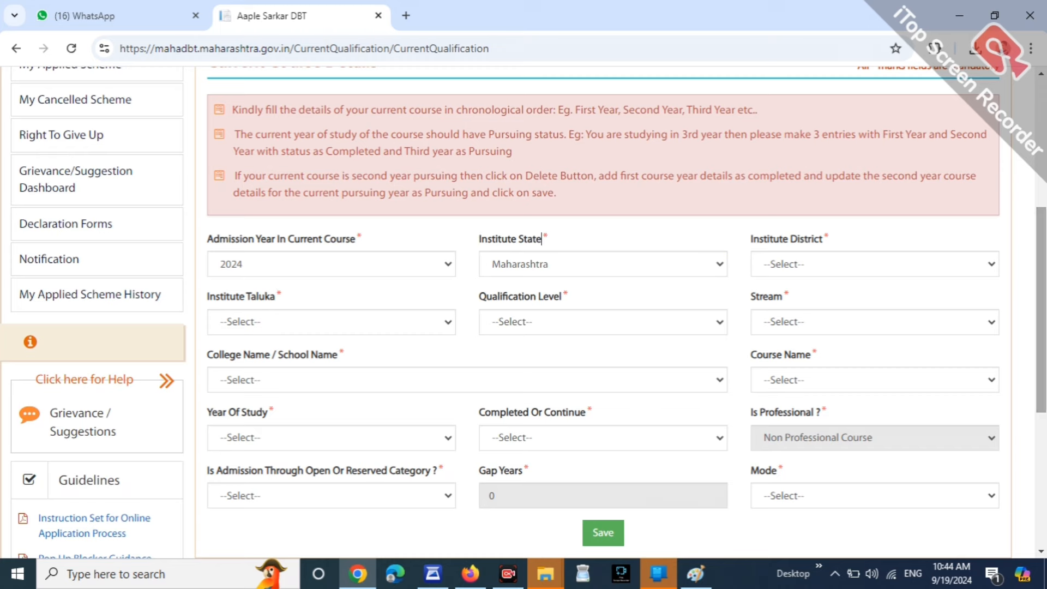
{"action": "scroll", "coordinate": [840, 223], "scroll_direction": "down", "scroll_amount": 1}
{"action": "left_click_drag", "start_coordinate": [764, 202], "coordinate": [836, 213]}
{"action": "left_click", "coordinate": [835, 225]}
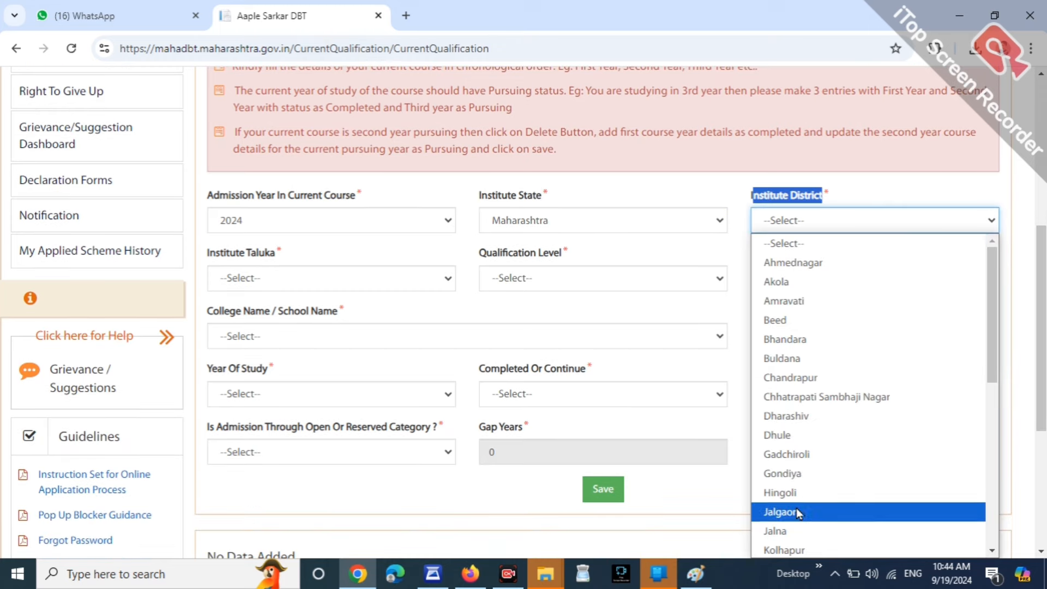
{"action": "scroll", "coordinate": [805, 499], "scroll_direction": "down", "scroll_amount": 2}
{"action": "scroll", "coordinate": [827, 404], "scroll_direction": "up", "scroll_amount": 2}
{"action": "left_click", "coordinate": [835, 358]}
{"action": "left_click", "coordinate": [830, 163]}
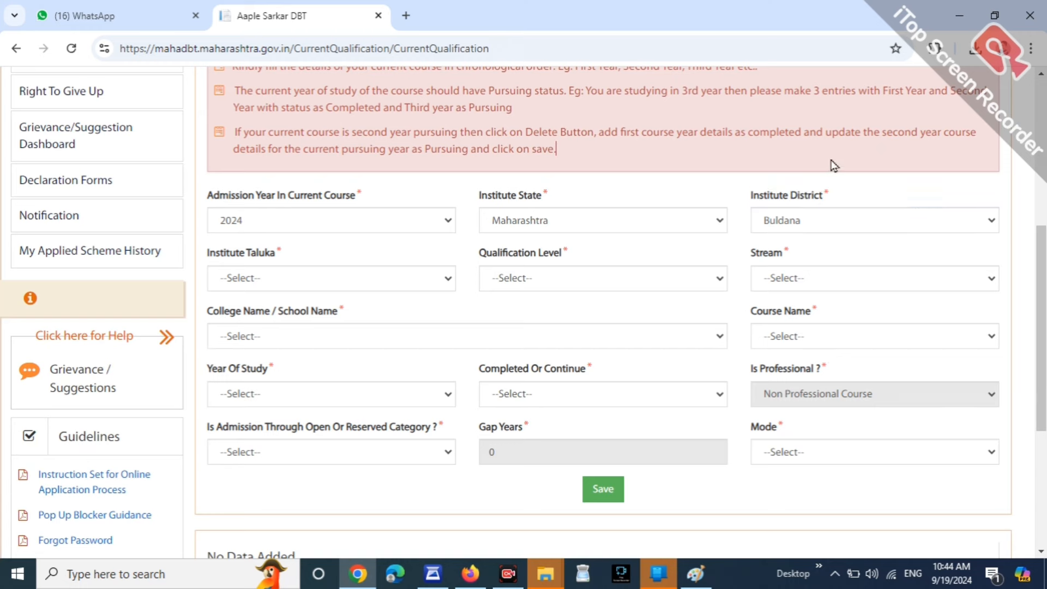
View the Institute Taluka options and set the Qualification Level to Under Graduate Course.
{"action": "scroll", "coordinate": [753, 240], "scroll_direction": "down", "scroll_amount": 2}
{"action": "left_click_drag", "start_coordinate": [207, 175], "coordinate": [265, 177]}
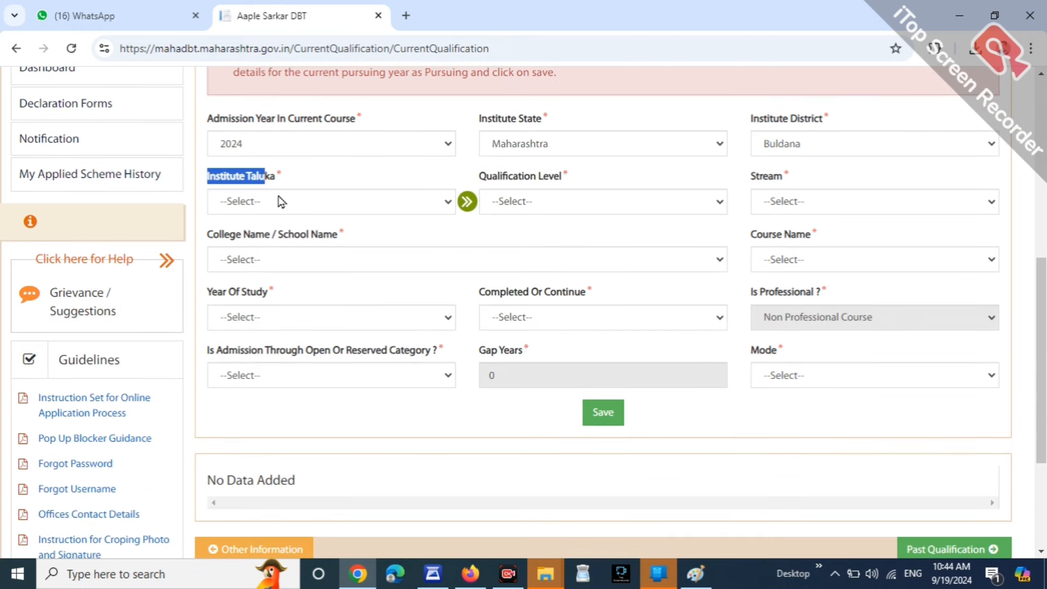
{"action": "left_click", "coordinate": [273, 205]}
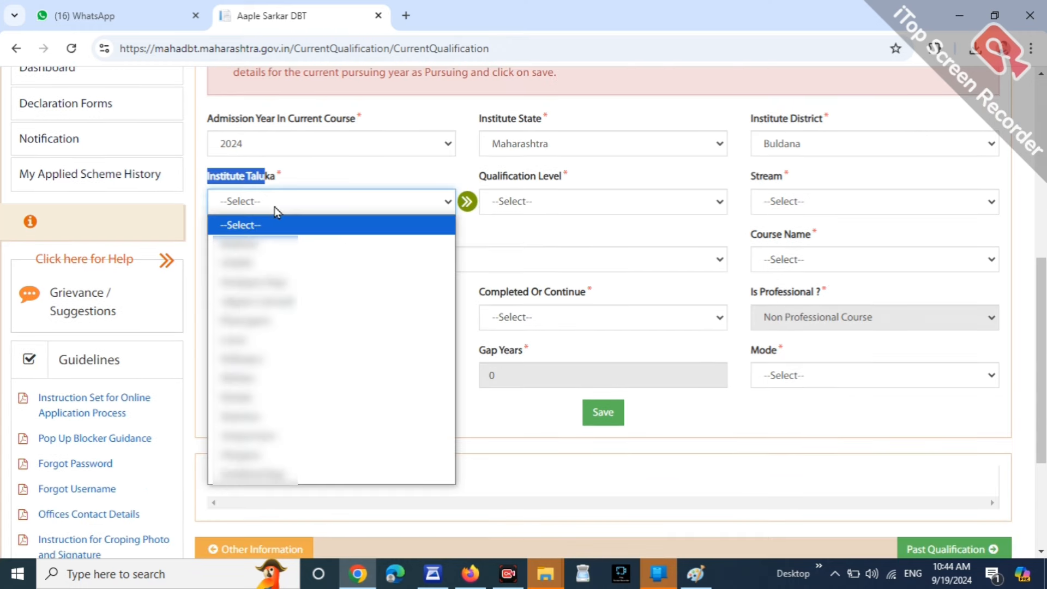
{"action": "left_click", "coordinate": [539, 231]}
{"action": "left_click_drag", "start_coordinate": [486, 176], "coordinate": [572, 193]}
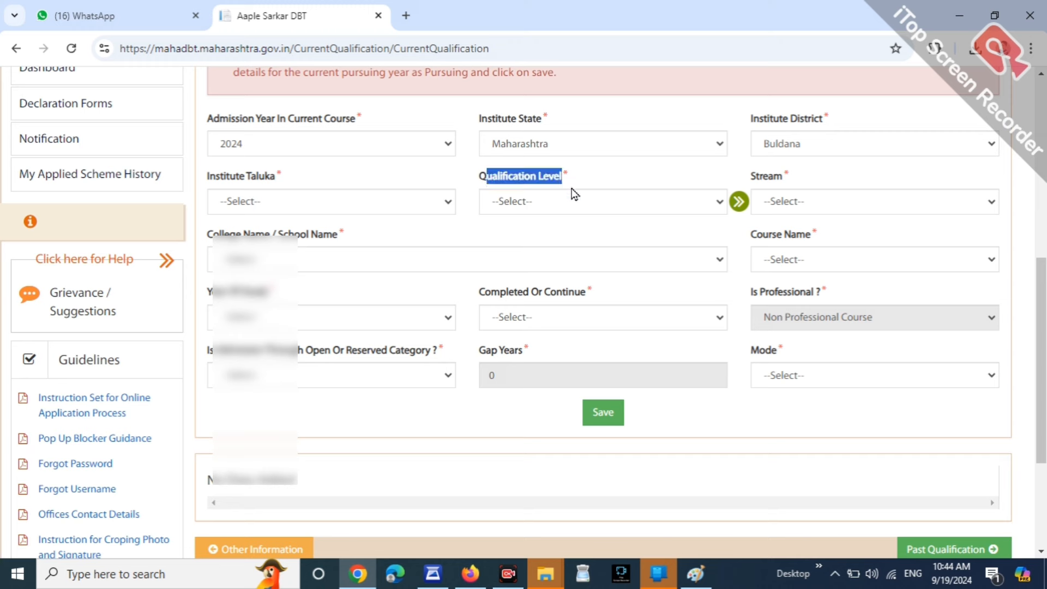
{"action": "left_click", "coordinate": [572, 194]}
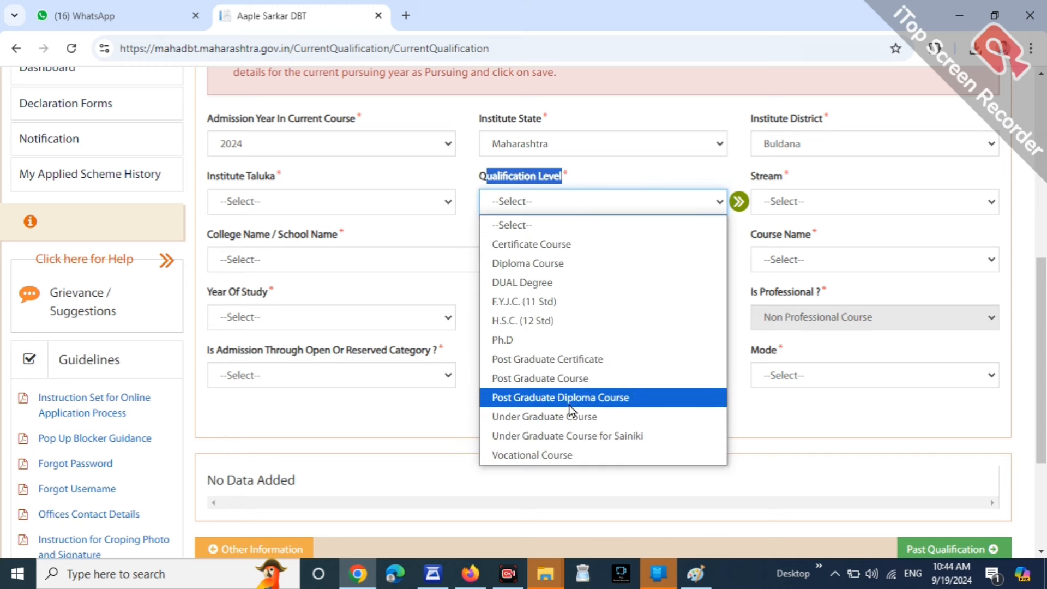
{"action": "left_click", "coordinate": [612, 421]}
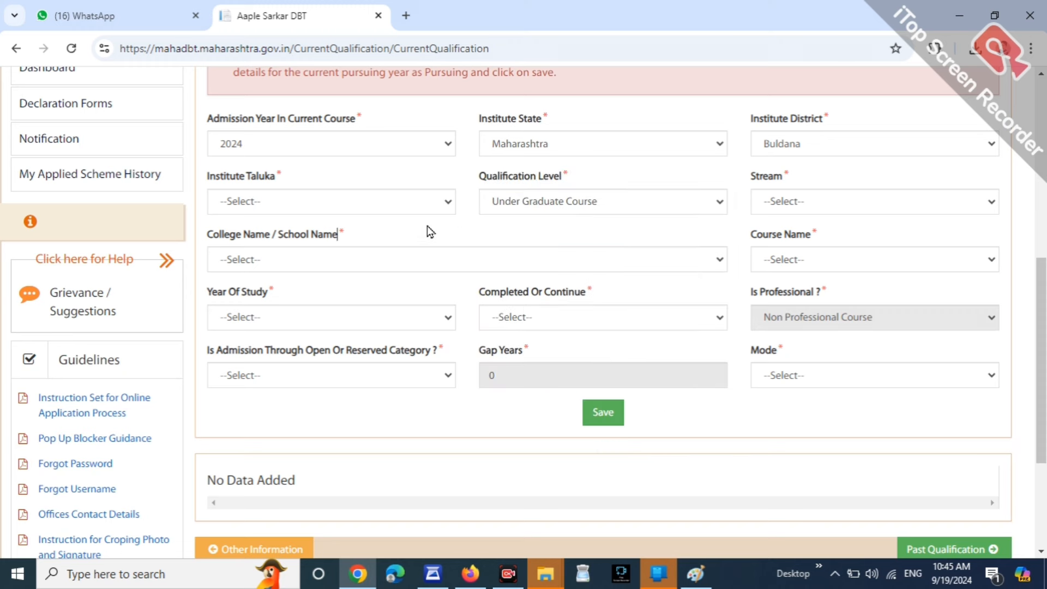
Look through the available streams and set the Stream to Science.
{"action": "left_click_drag", "start_coordinate": [756, 175], "coordinate": [812, 209]}
{"action": "left_click", "coordinate": [812, 209]}
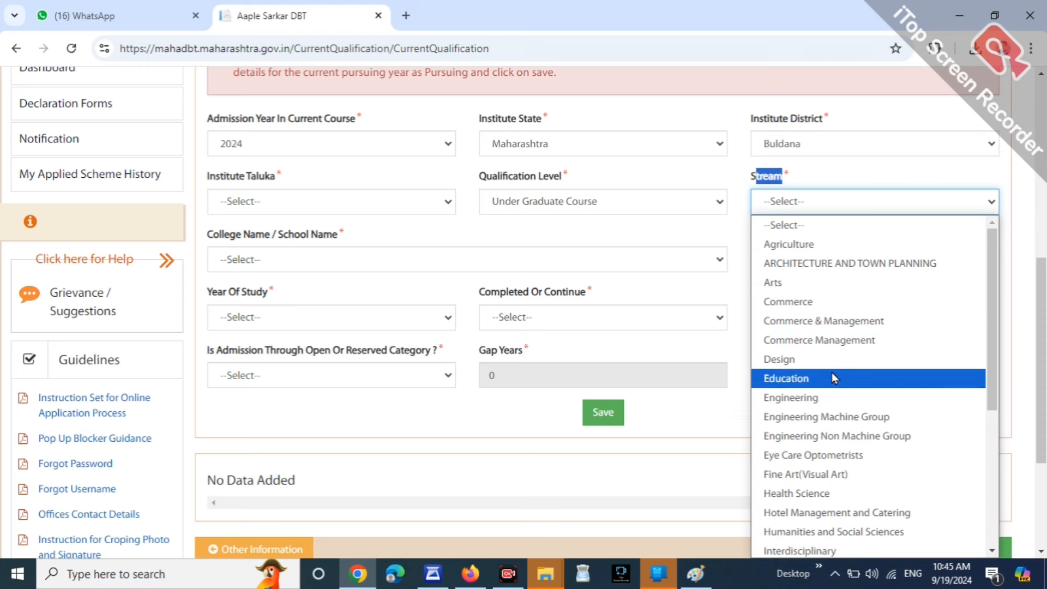
{"action": "scroll", "coordinate": [838, 471], "scroll_direction": "down", "scroll_amount": 3}
{"action": "scroll", "coordinate": [838, 472], "scroll_direction": "down", "scroll_amount": 2}
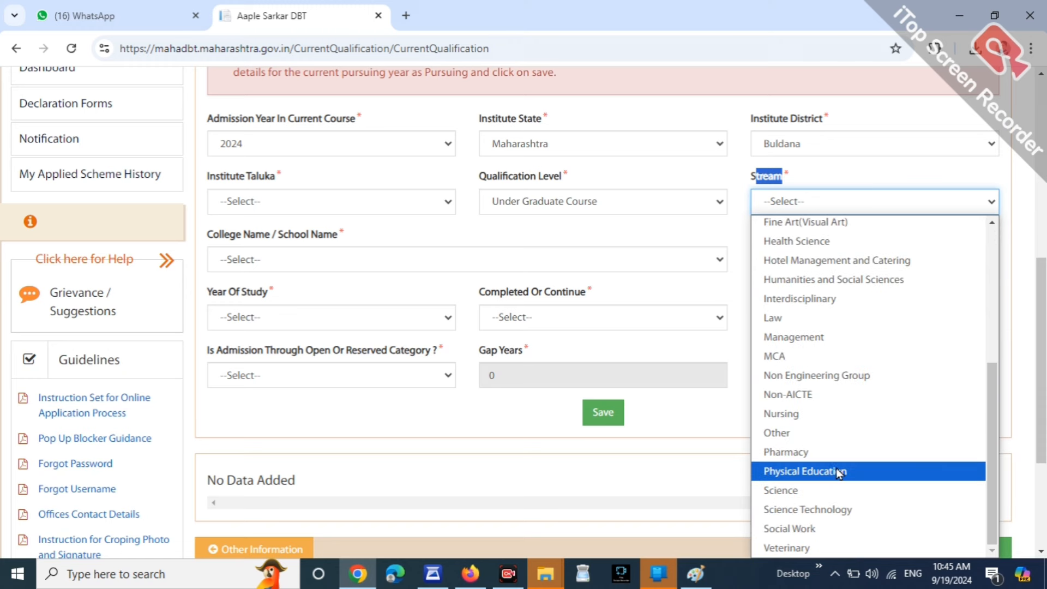
{"action": "scroll", "coordinate": [842, 473], "scroll_direction": "up", "scroll_amount": 5}
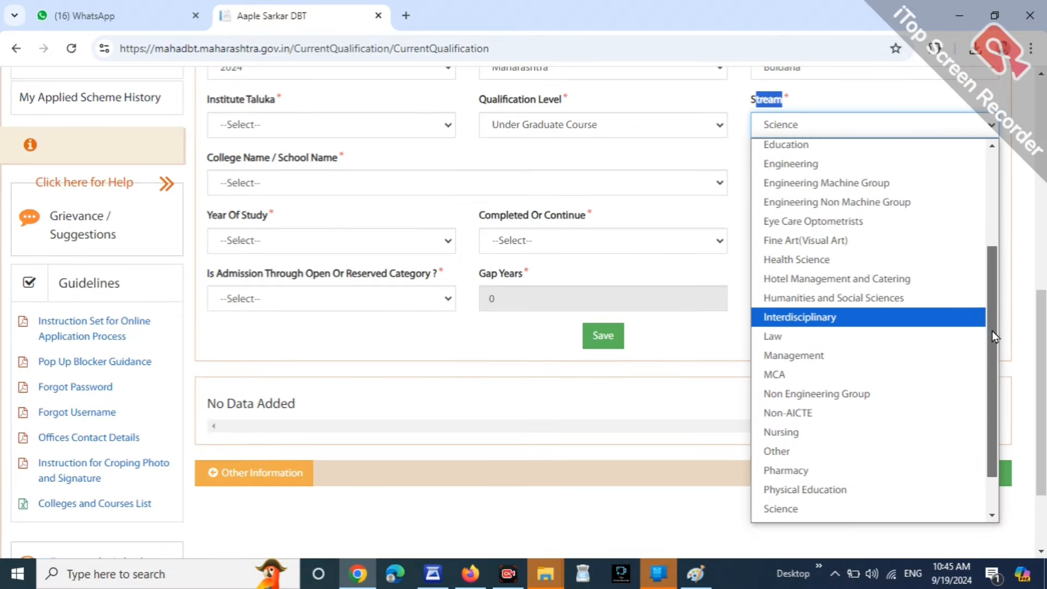
{"action": "left_click_drag", "start_coordinate": [993, 331], "coordinate": [849, 430]}
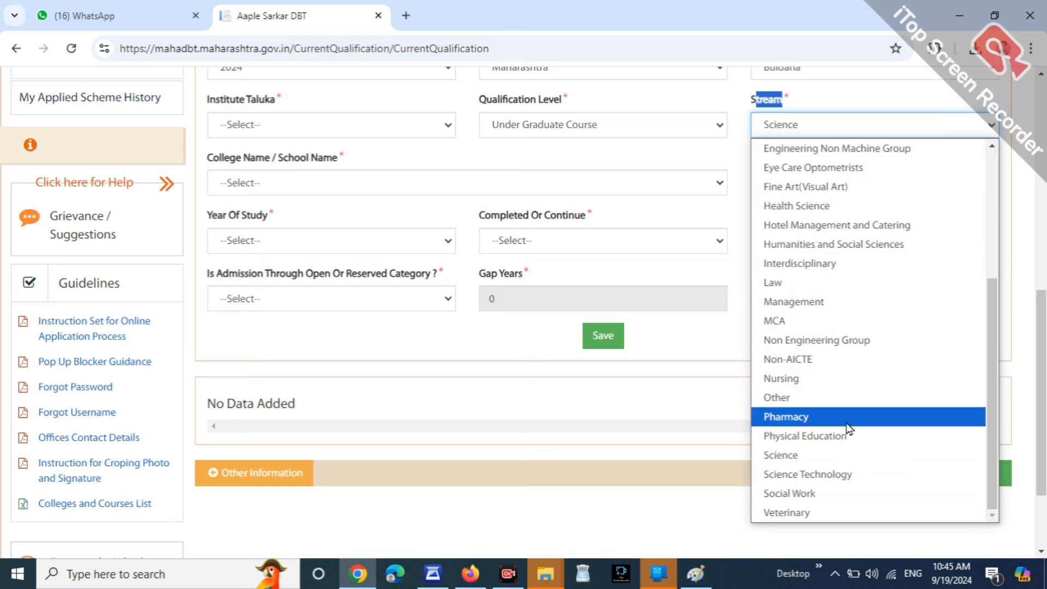
{"action": "left_click", "coordinate": [820, 455]}
Choose the applicant's college from the College Name / School Name options.
{"action": "scroll", "coordinate": [427, 462], "scroll_direction": "down", "scroll_amount": 1}
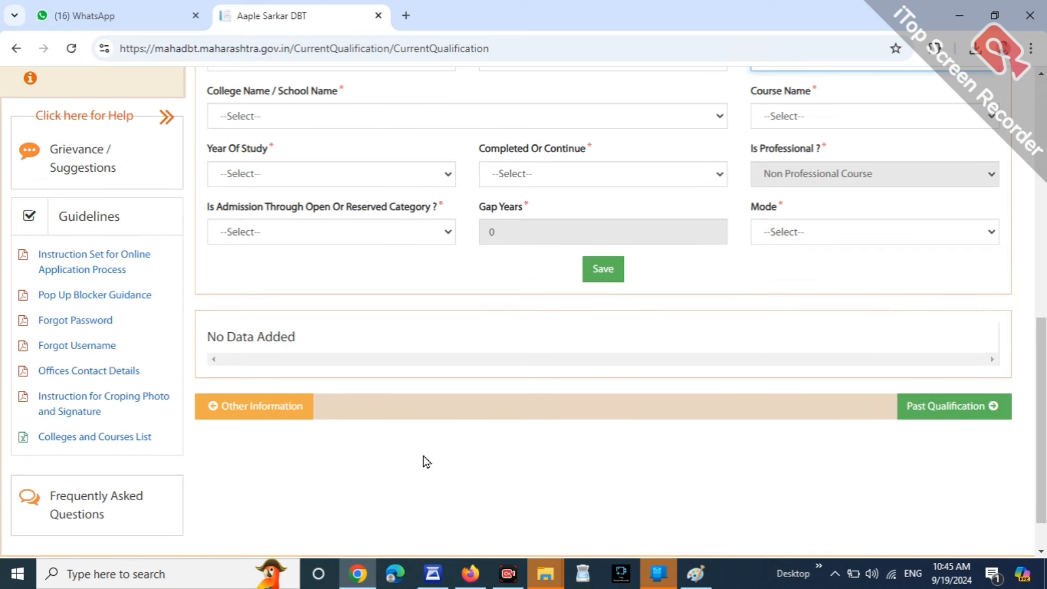
{"action": "left_click", "coordinate": [262, 120]}
{"action": "scroll", "coordinate": [374, 327], "scroll_direction": "down", "scroll_amount": 10}
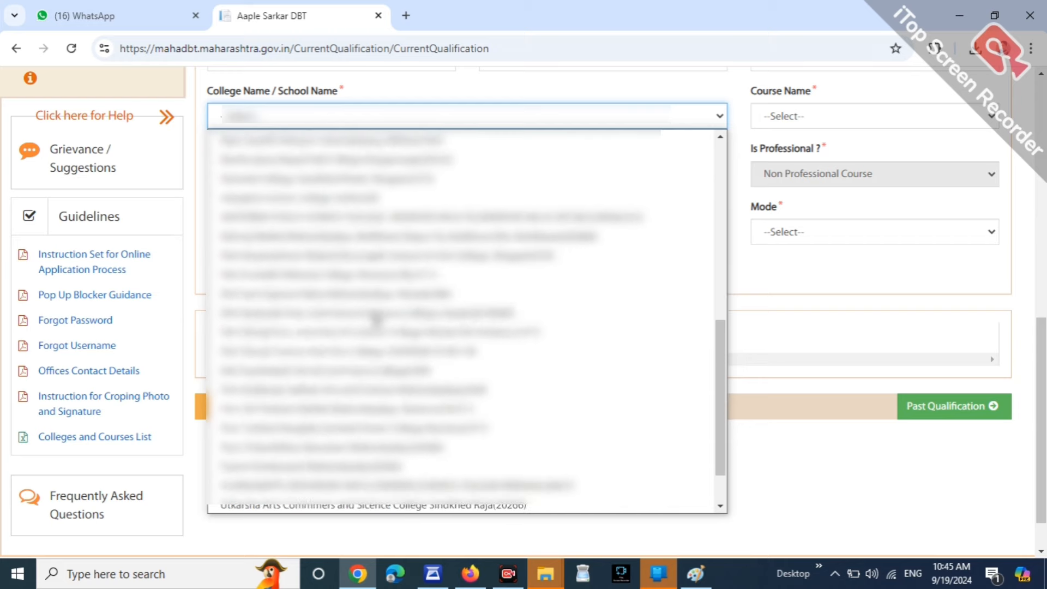
{"action": "scroll", "coordinate": [377, 319], "scroll_direction": "up", "scroll_amount": 10}
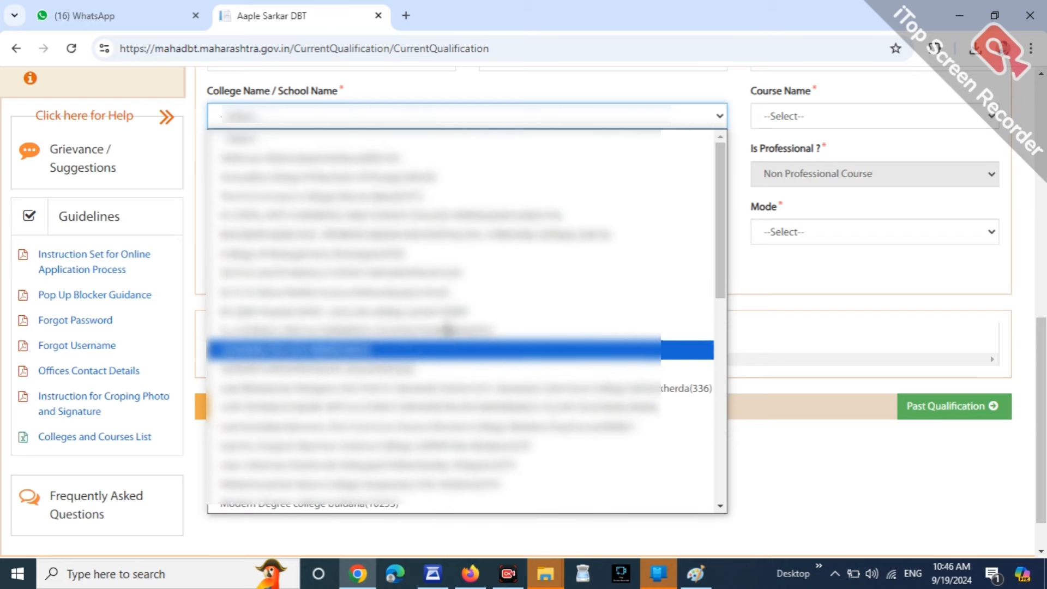
{"action": "scroll", "coordinate": [448, 330], "scroll_direction": "down", "scroll_amount": 5}
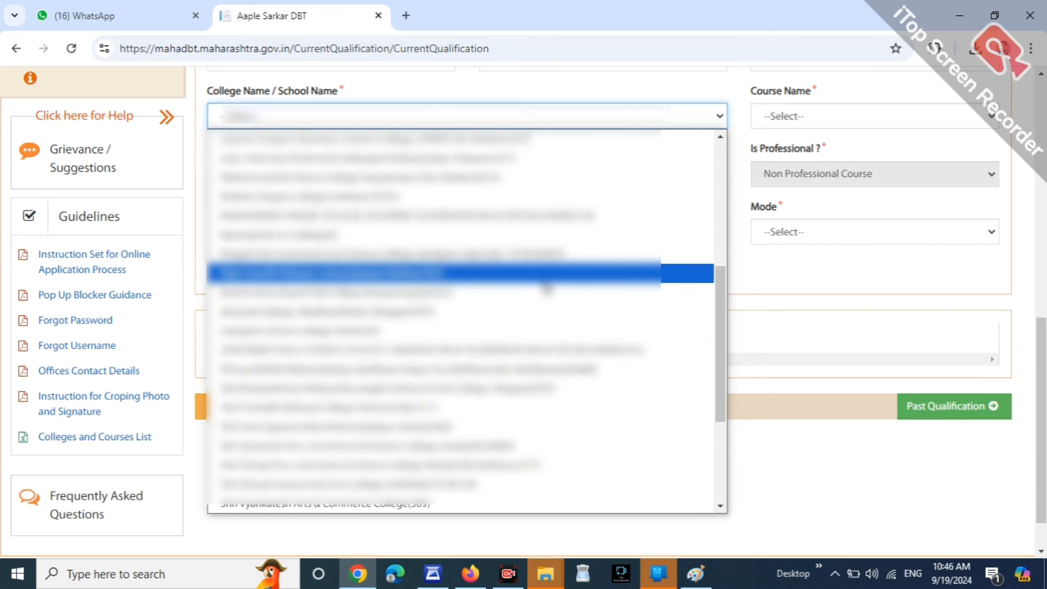
{"action": "left_click", "coordinate": [545, 280]}
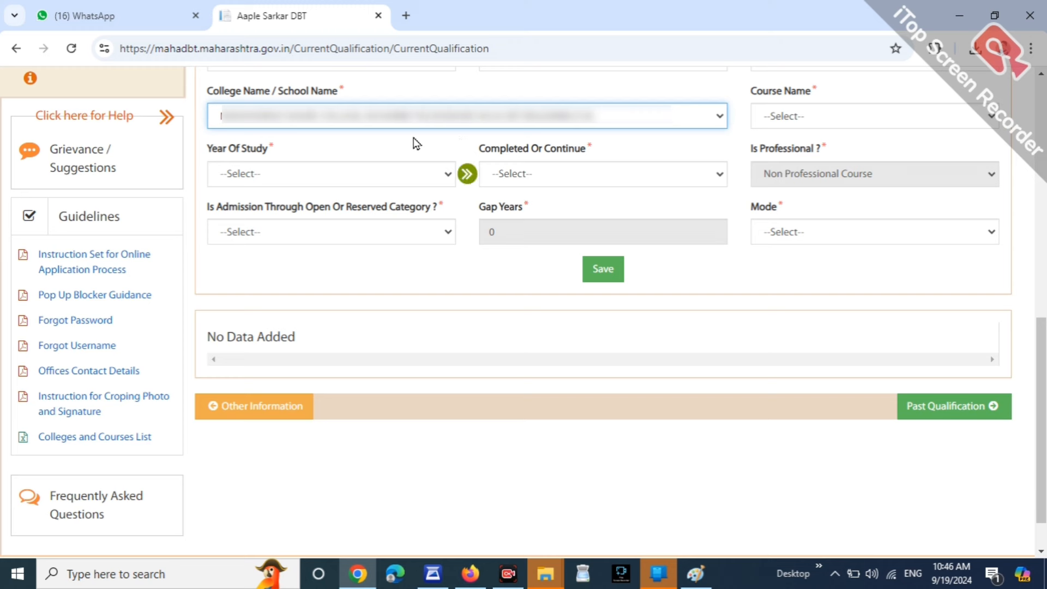
Set the Course Name to B.Sc. (UnAided).
{"action": "triple_click", "coordinate": [763, 92]}
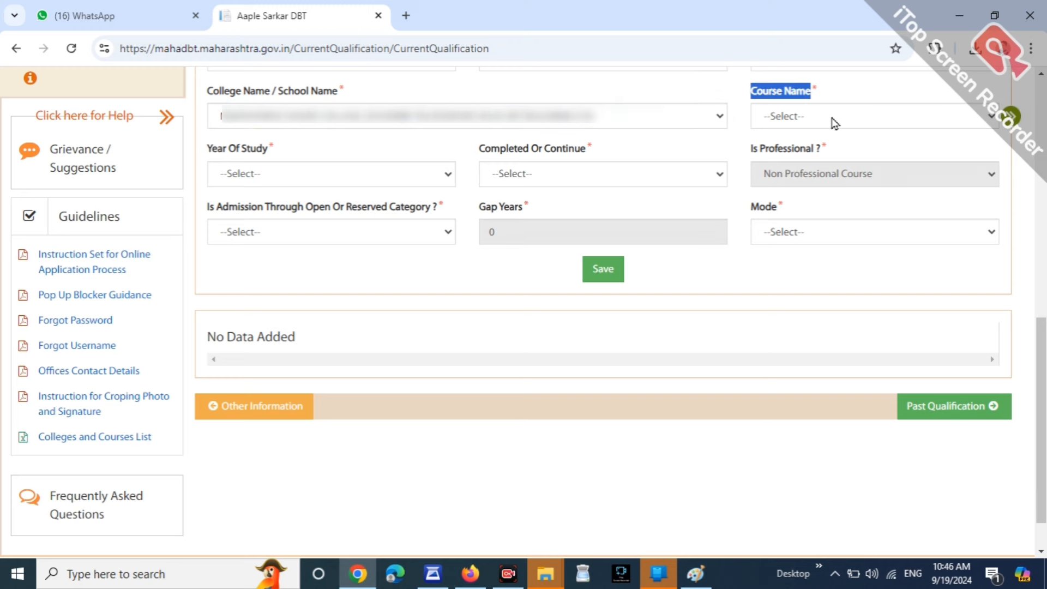
{"action": "left_click", "coordinate": [834, 123]}
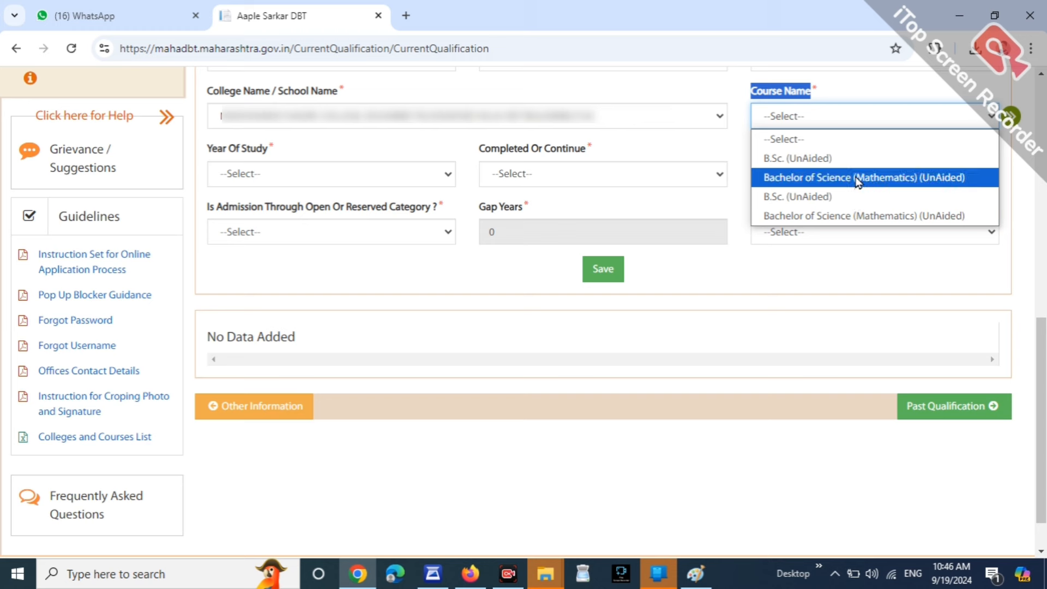
{"action": "left_click", "coordinate": [870, 159]}
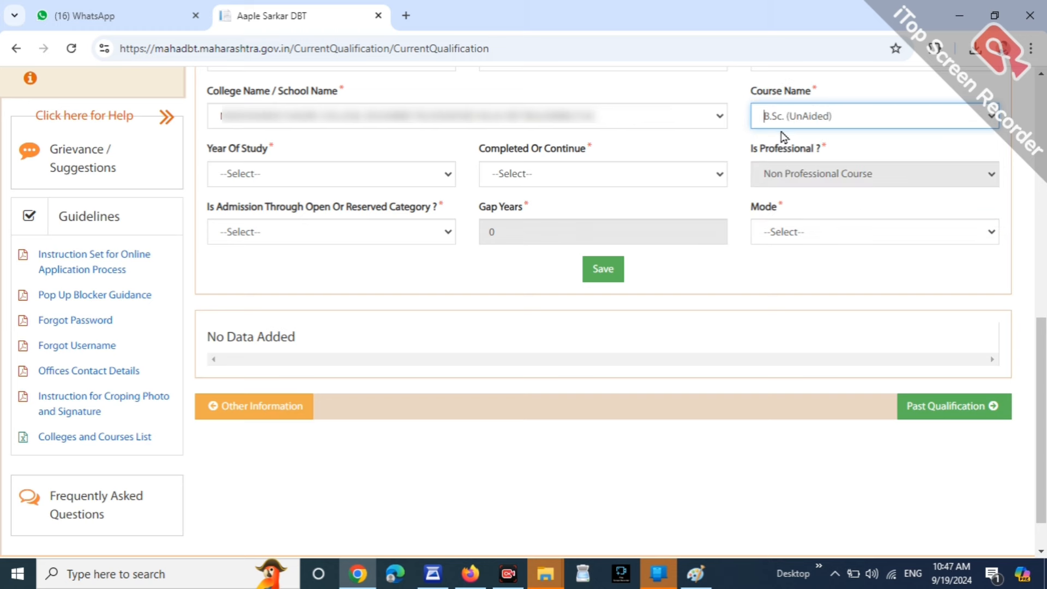
Set the Year Of Study to First Year and its completion status to First Year Pursuing.
{"action": "left_click_drag", "start_coordinate": [211, 152], "coordinate": [292, 165]}
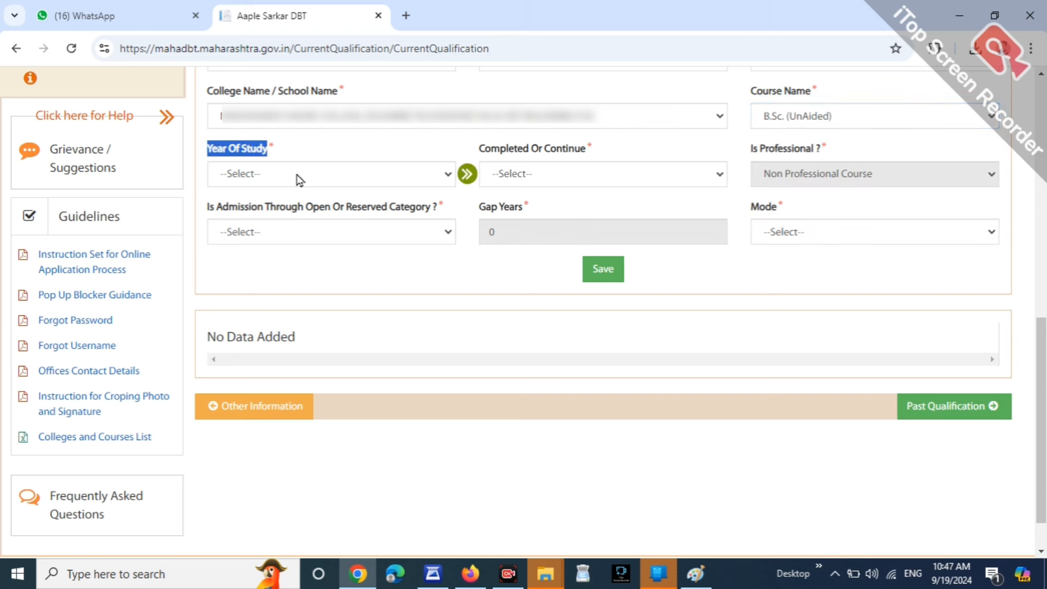
{"action": "left_click", "coordinate": [313, 177]}
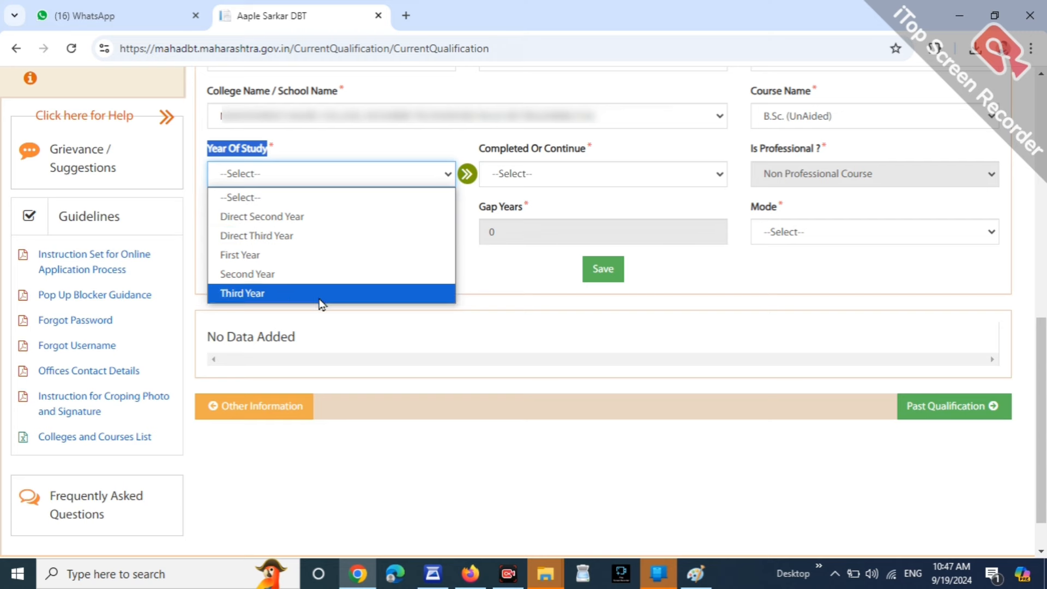
{"action": "left_click", "coordinate": [335, 261]}
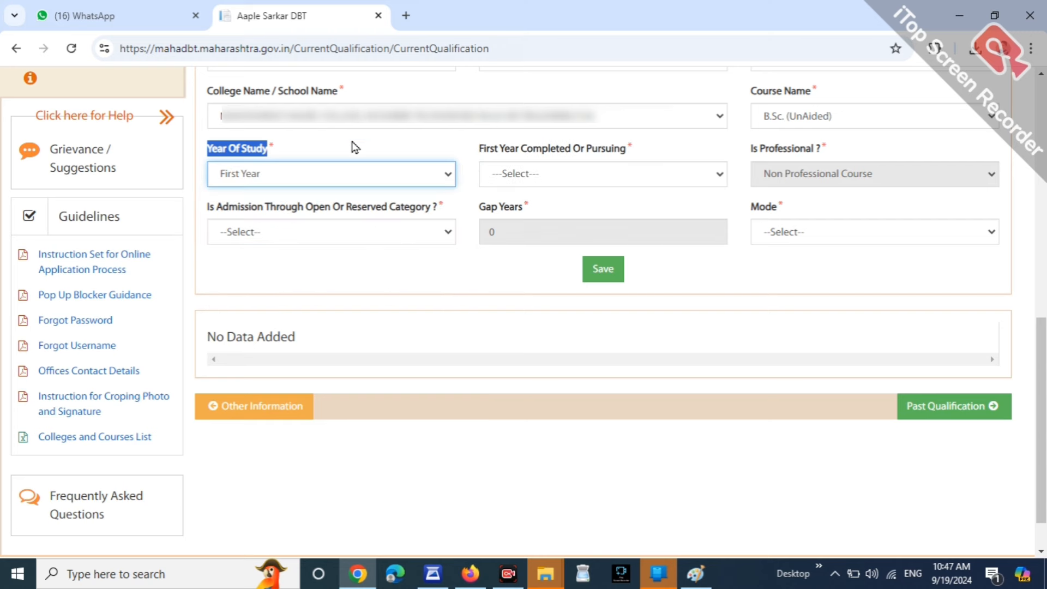
{"action": "left_click_drag", "start_coordinate": [352, 146], "coordinate": [542, 159]}
{"action": "left_click", "coordinate": [577, 180]}
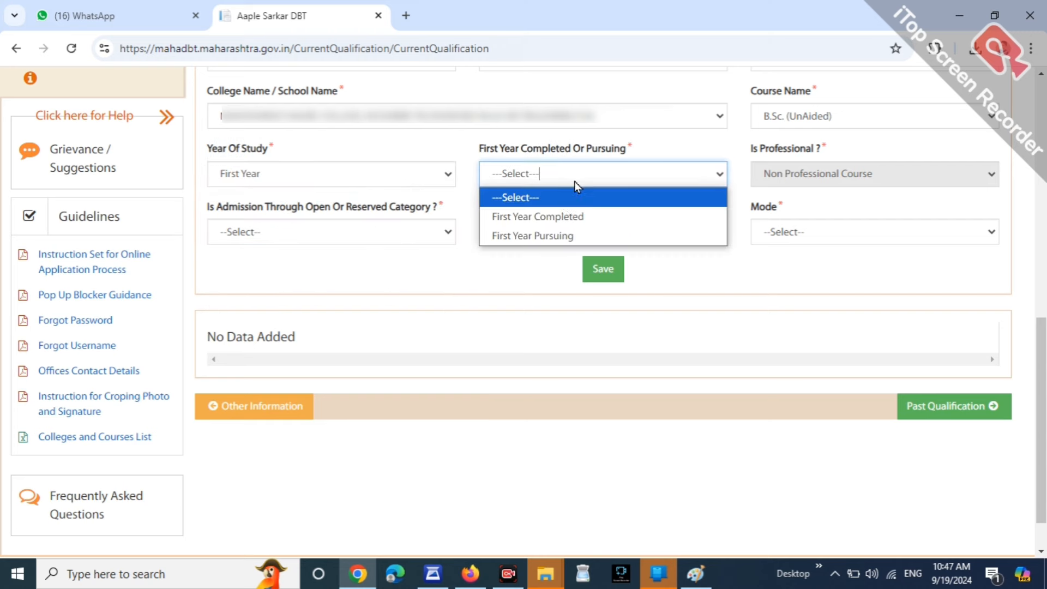
{"action": "left_click", "coordinate": [559, 235]}
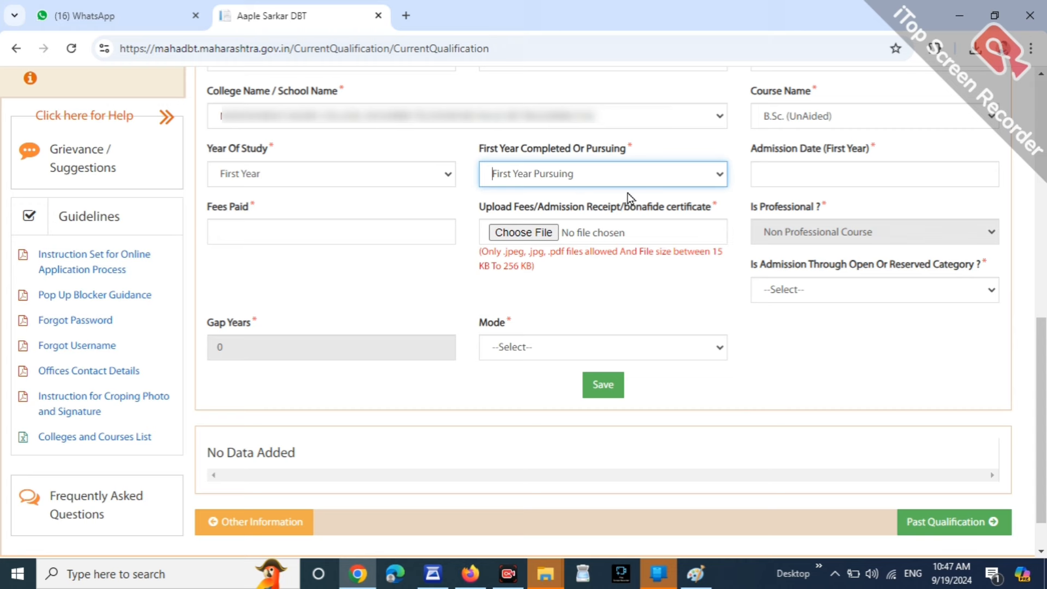
Set the first-year Admission Date to 04/06/2024 and enter 0 for Fees Paid.
{"action": "scroll", "coordinate": [606, 191], "scroll_direction": "down", "scroll_amount": 1}
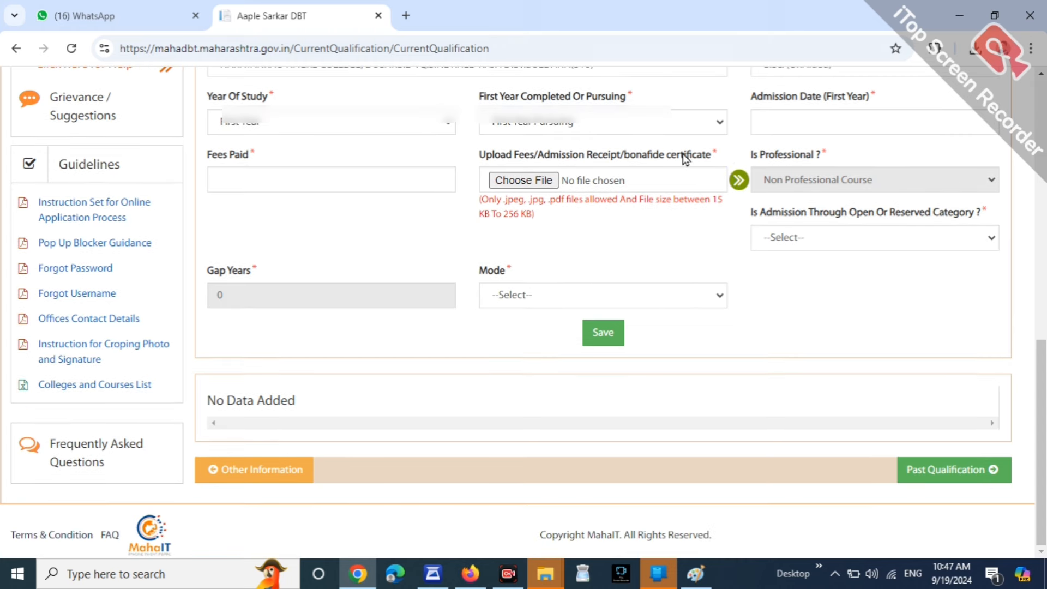
{"action": "left_click_drag", "start_coordinate": [756, 97], "coordinate": [840, 122]}
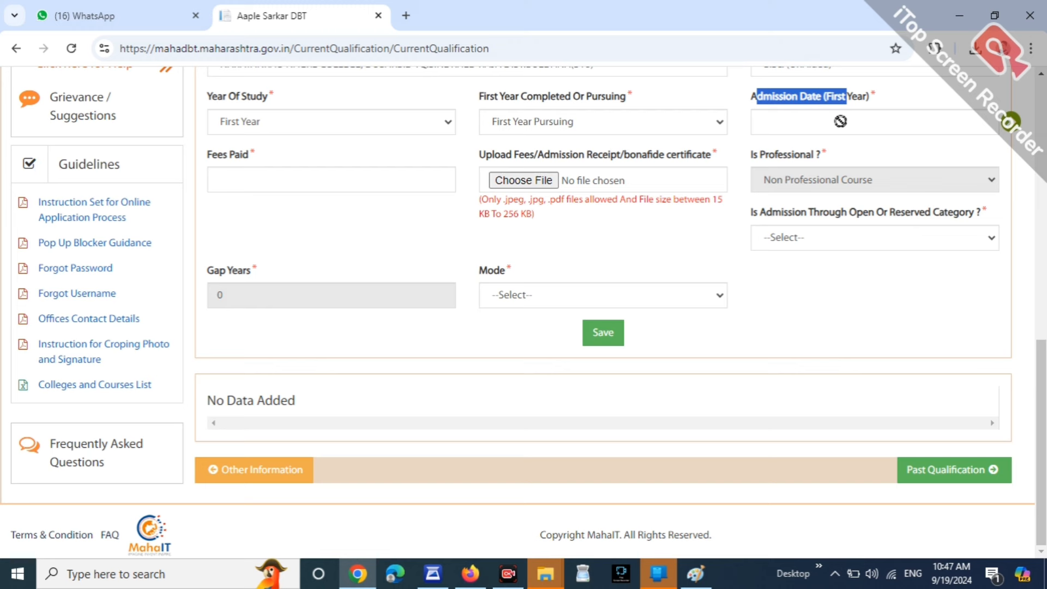
{"action": "left_click", "coordinate": [841, 121]}
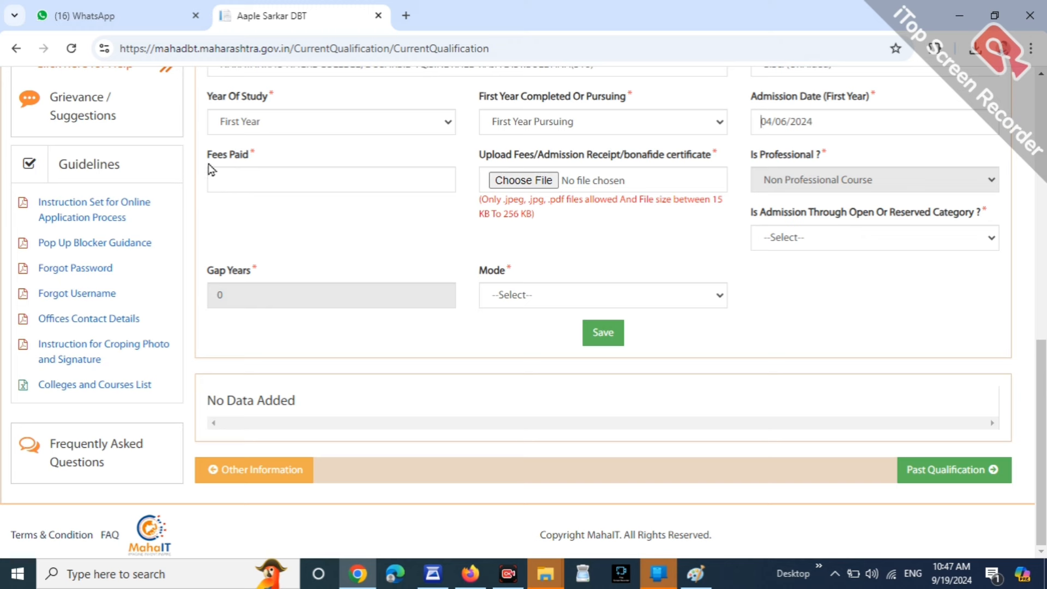
{"action": "left_click_drag", "start_coordinate": [208, 155], "coordinate": [263, 155]}
{"action": "left_click", "coordinate": [294, 165]}
{"action": "left_click", "coordinate": [293, 188]}
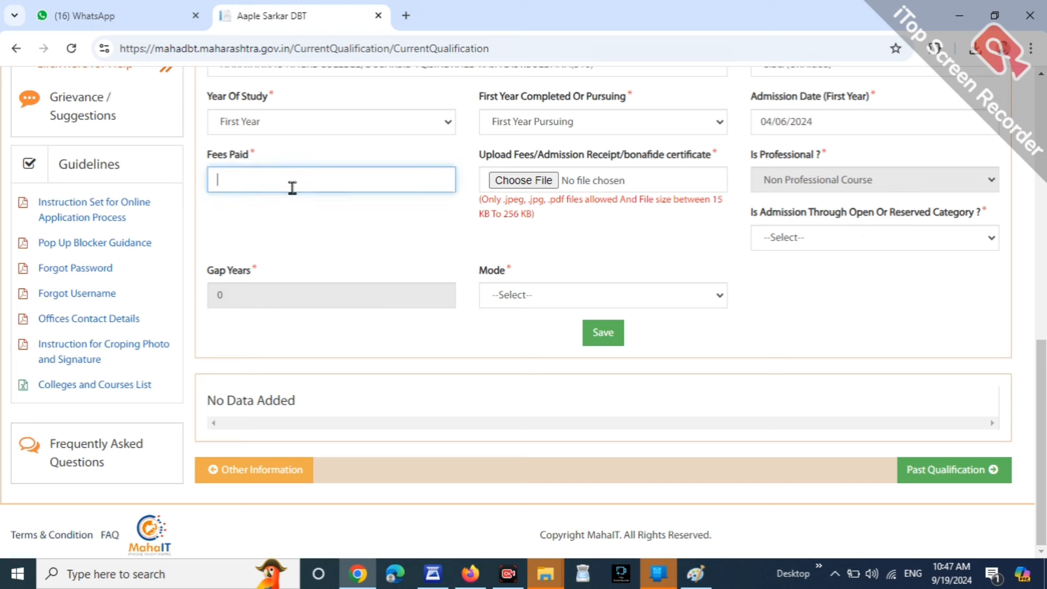
{"action": "left_click", "coordinate": [289, 242]}
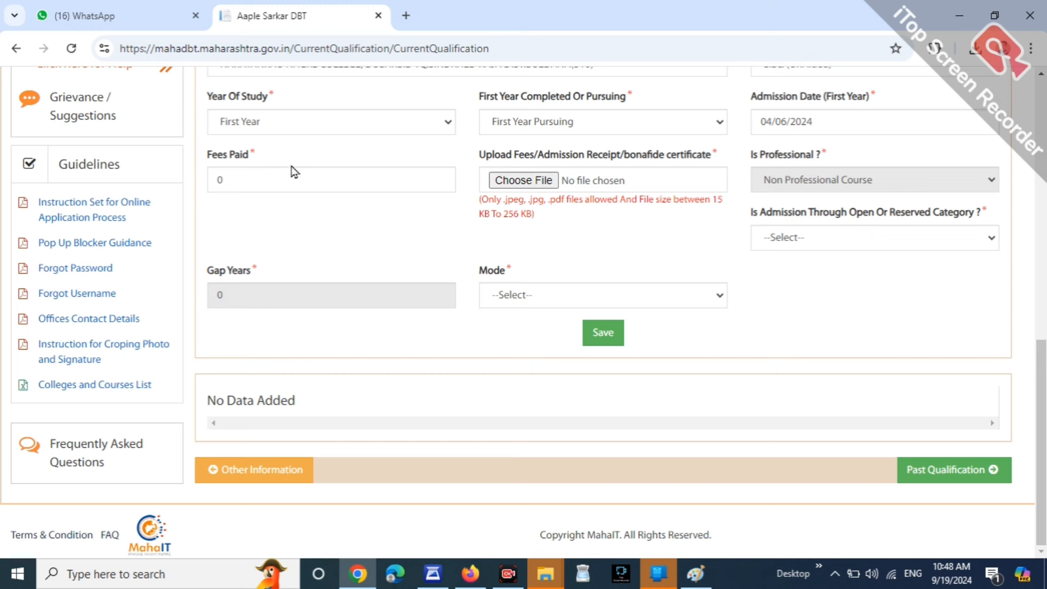
Check the allowed file types and sizes, and attach bonafide.jpg as the fees/admission receipt or bonafide certificate.
{"action": "left_click_drag", "start_coordinate": [511, 157], "coordinate": [629, 153]}
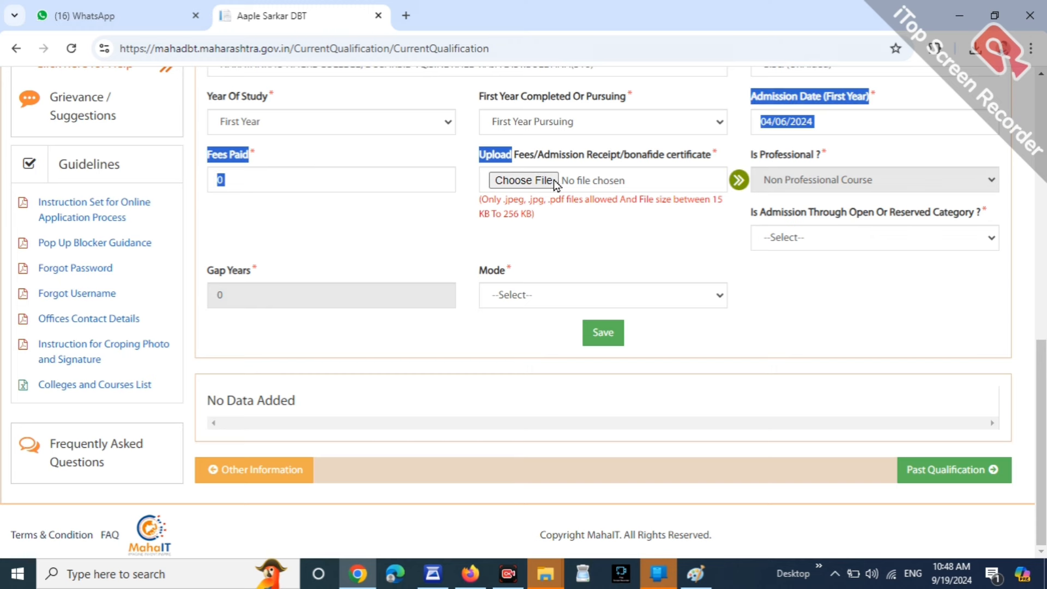
{"action": "left_click", "coordinate": [602, 231]}
{"action": "left_click_drag", "start_coordinate": [484, 208], "coordinate": [573, 221]}
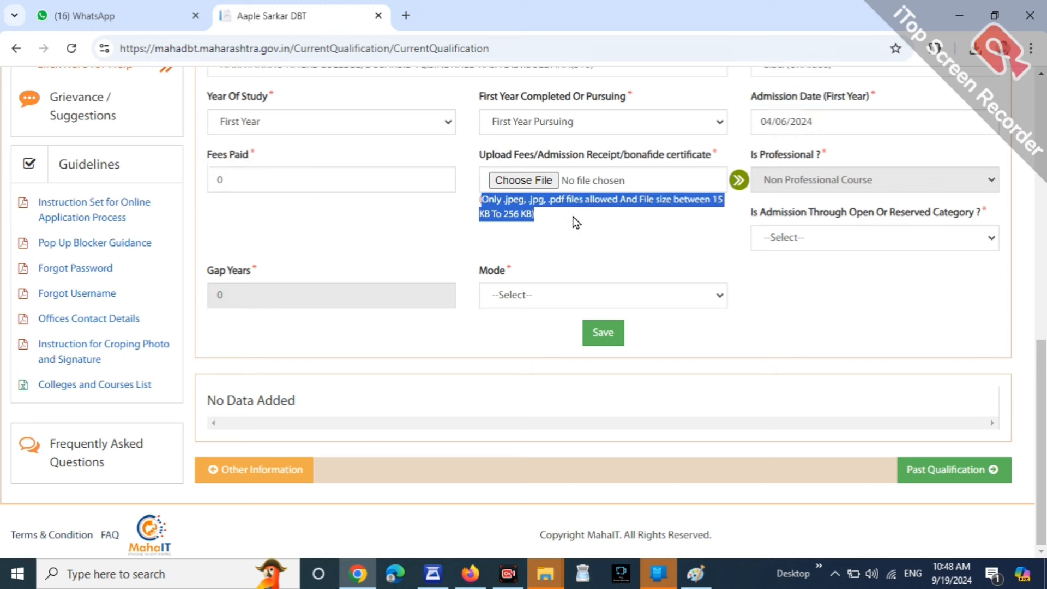
{"action": "left_click", "coordinate": [572, 221]}
{"action": "left_click", "coordinate": [519, 180]}
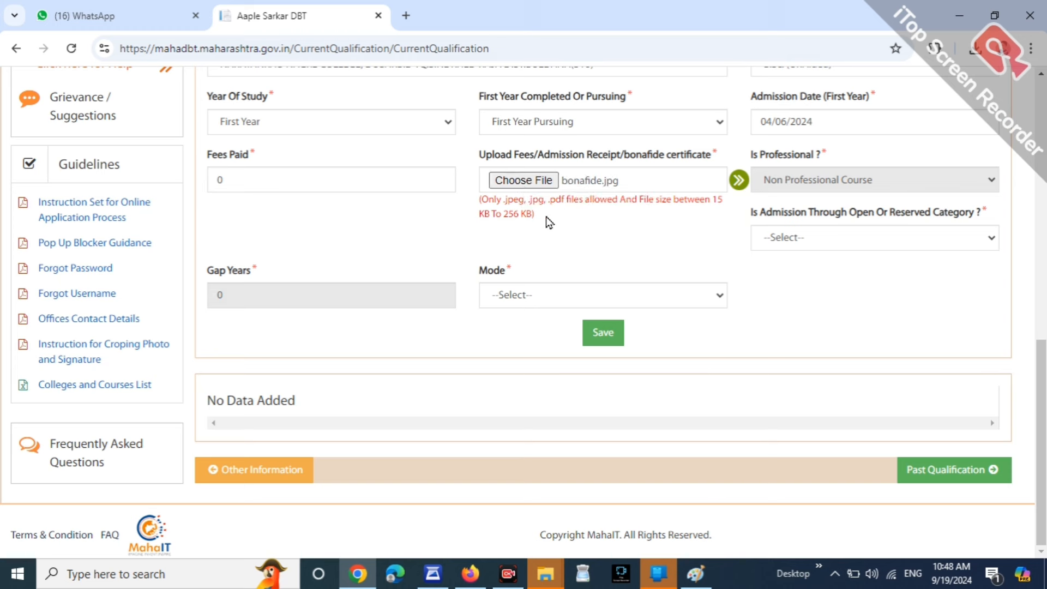
Set the category under which admission was taken to (VJNT) Vimukta Jat Nomadic Tribes.
{"action": "left_click_drag", "start_coordinate": [762, 216], "coordinate": [883, 235]}
{"action": "left_click", "coordinate": [884, 238]}
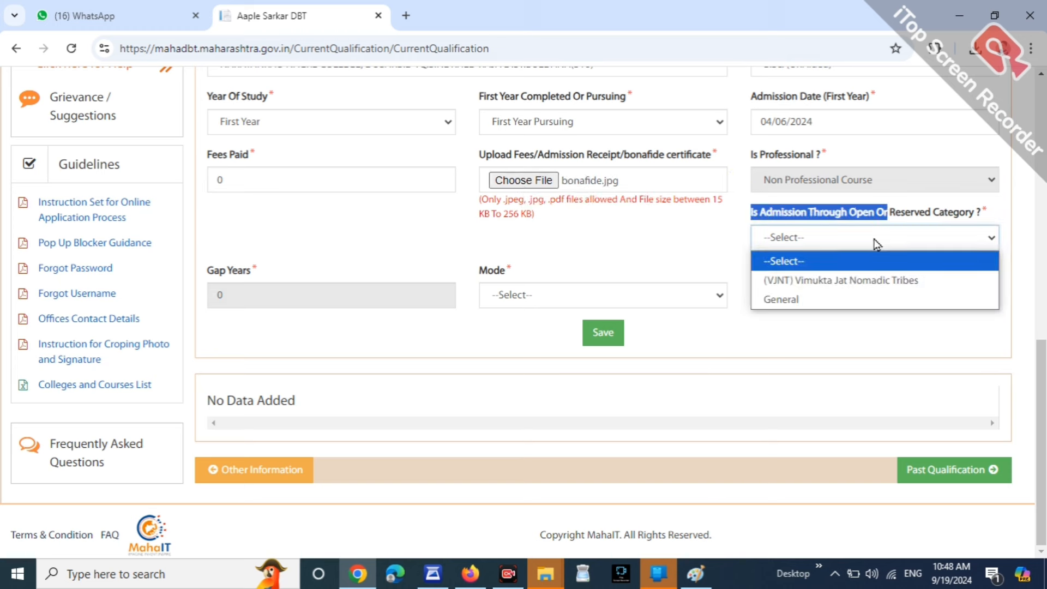
{"action": "left_click", "coordinate": [853, 280]}
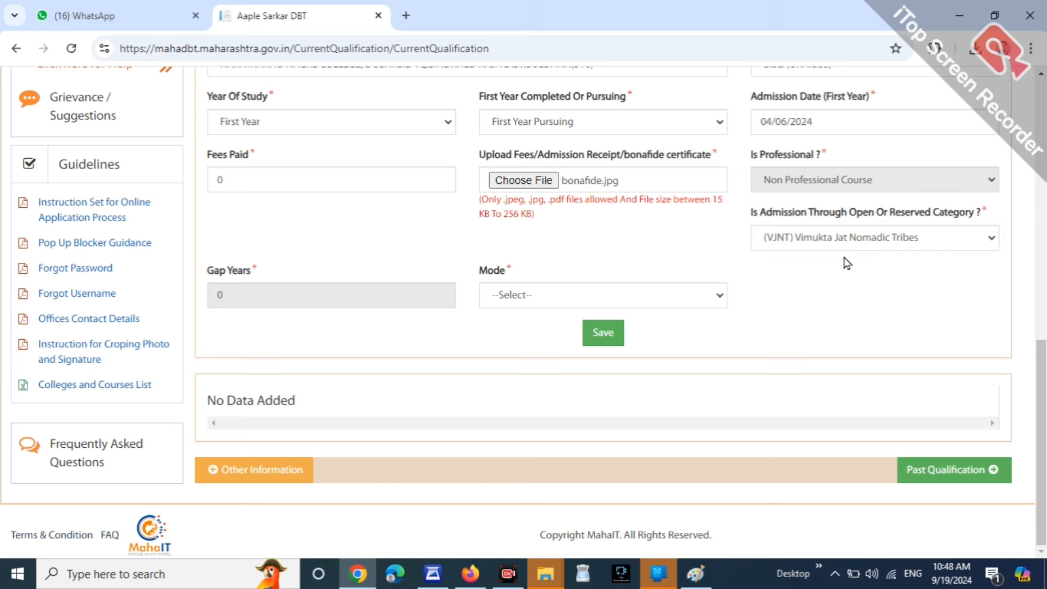
{"action": "left_click", "coordinate": [870, 250]}
{"action": "left_click", "coordinate": [865, 283]}
Set the Mode of the current course to Regular.
{"action": "left_click_drag", "start_coordinate": [213, 154], "coordinate": [252, 156]}
{"action": "left_click", "coordinate": [243, 196]}
{"action": "left_click", "coordinate": [521, 295]}
{"action": "left_click", "coordinate": [518, 338]}
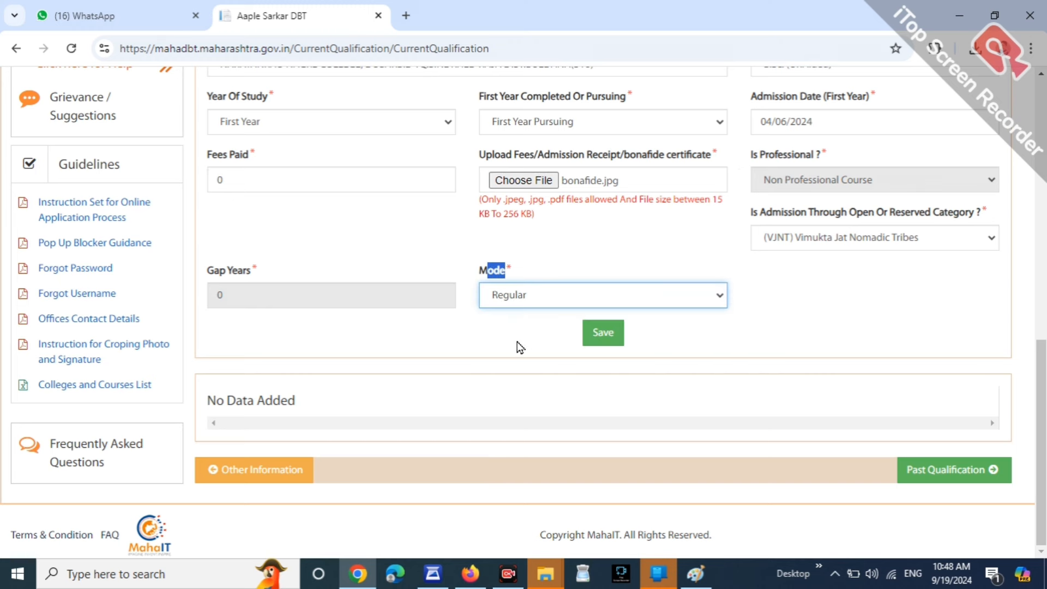
{"action": "left_click", "coordinate": [538, 297]}
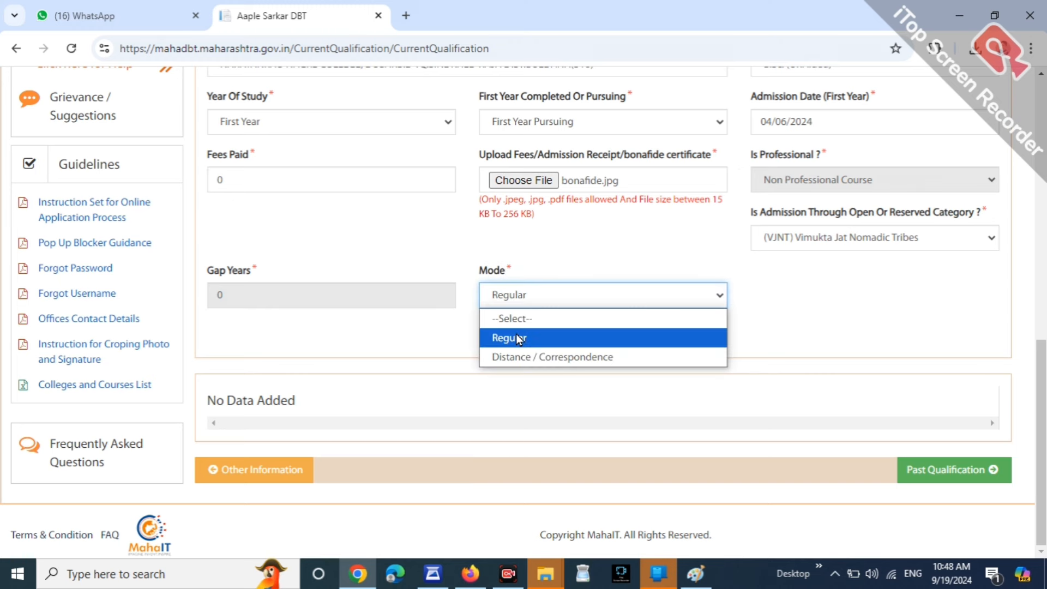
{"action": "left_click", "coordinate": [516, 335]}
{"action": "left_click", "coordinate": [497, 342]}
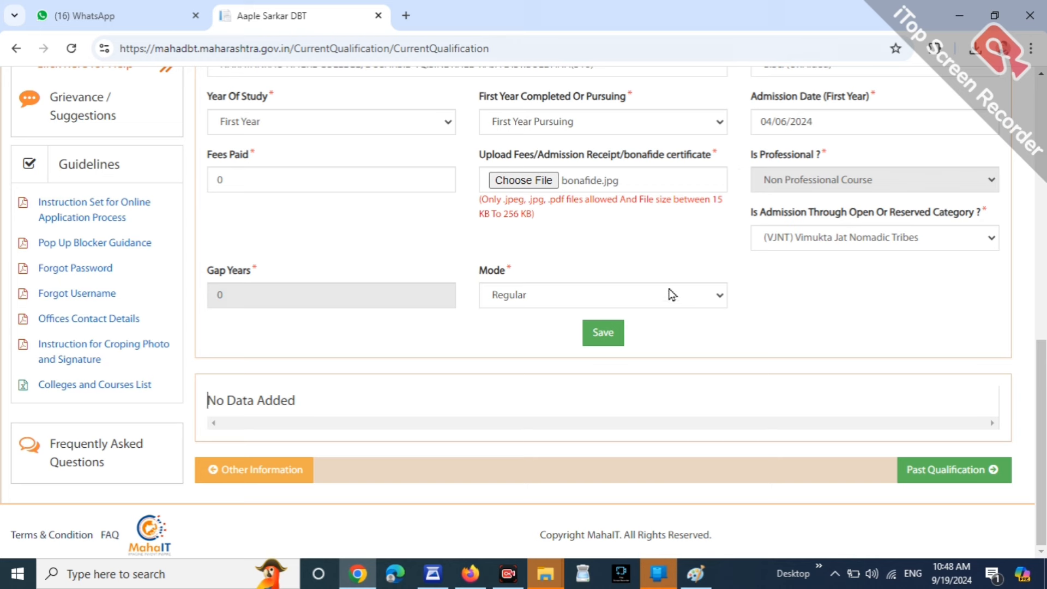
Save the current course details and continue to the Past Qualification section.
{"action": "left_click", "coordinate": [604, 341]}
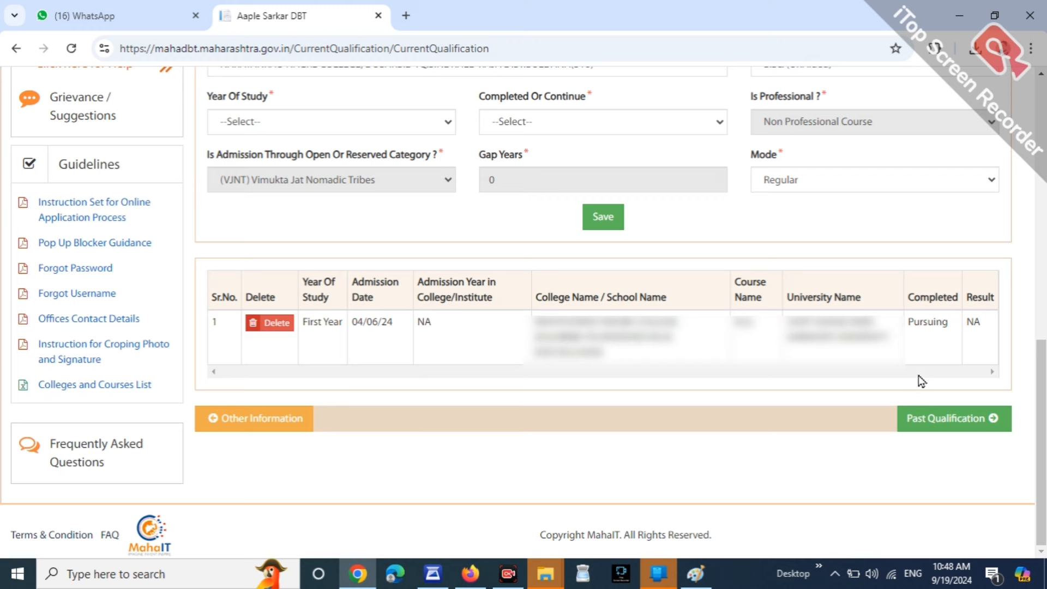
{"action": "left_click", "coordinate": [969, 423]}
{"action": "scroll", "coordinate": [675, 419], "scroll_direction": "down", "scroll_amount": 3}
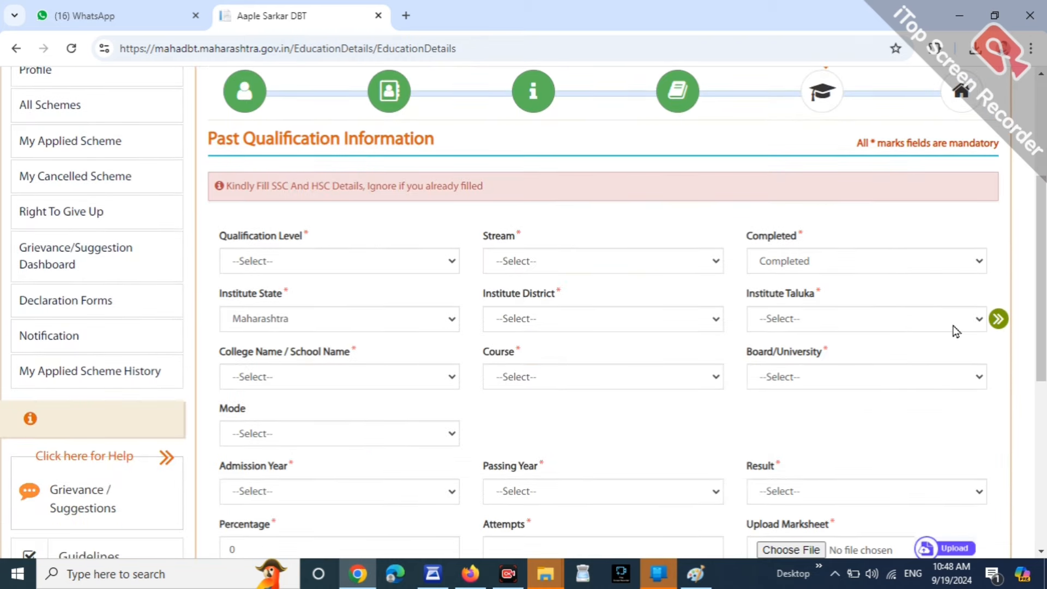
{"action": "left_click_drag", "start_coordinate": [225, 166], "coordinate": [497, 186]}
{"action": "left_click", "coordinate": [558, 194]}
Set the past qualification's level to S.S.C. (10 Std) and its stream to SSC.
{"action": "scroll", "coordinate": [521, 230], "scroll_direction": "down", "scroll_amount": 2}
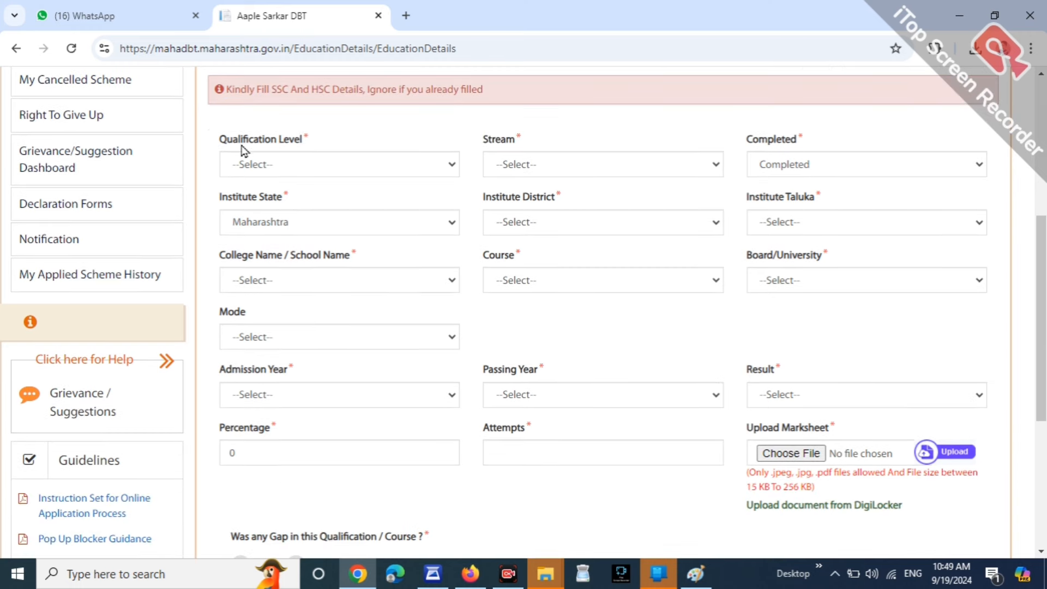
{"action": "left_click_drag", "start_coordinate": [219, 140], "coordinate": [316, 144]}
{"action": "left_click", "coordinate": [320, 165]}
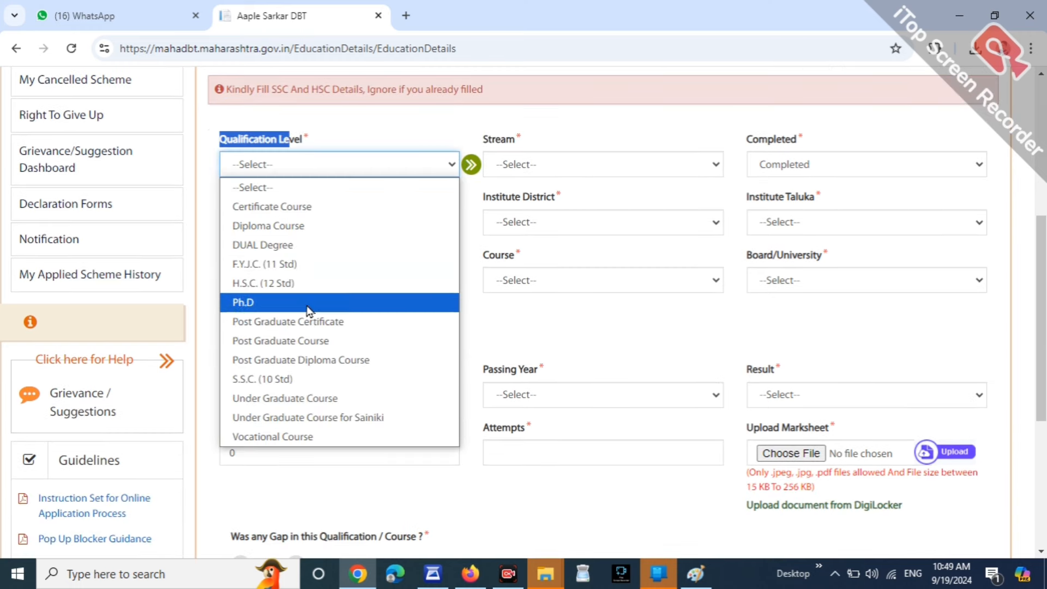
{"action": "left_click", "coordinate": [309, 385]}
{"action": "left_click", "coordinate": [338, 201]}
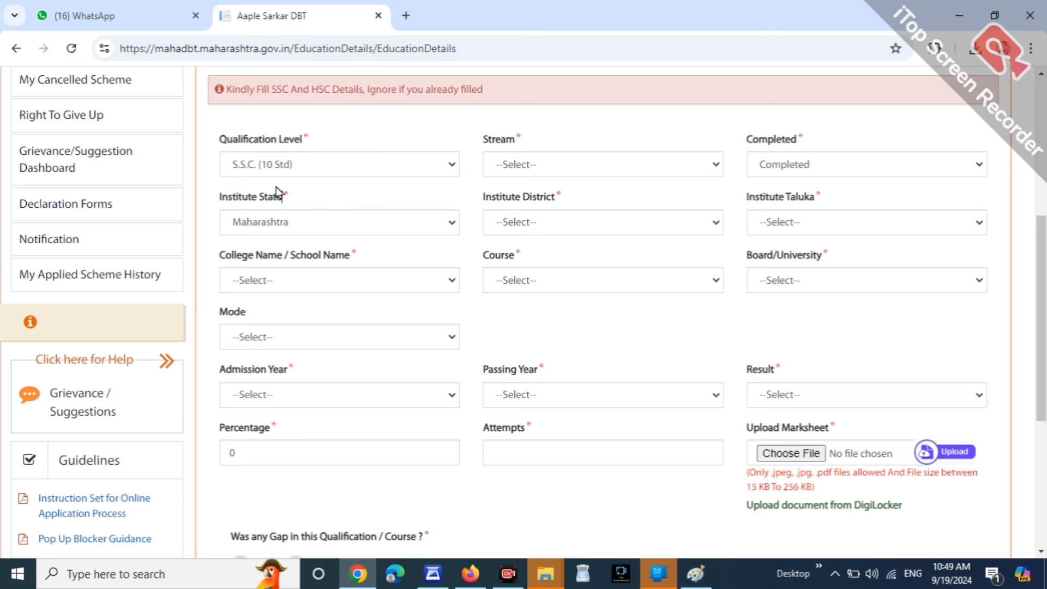
{"action": "left_click_drag", "start_coordinate": [484, 140], "coordinate": [533, 170]}
{"action": "left_click", "coordinate": [533, 171]}
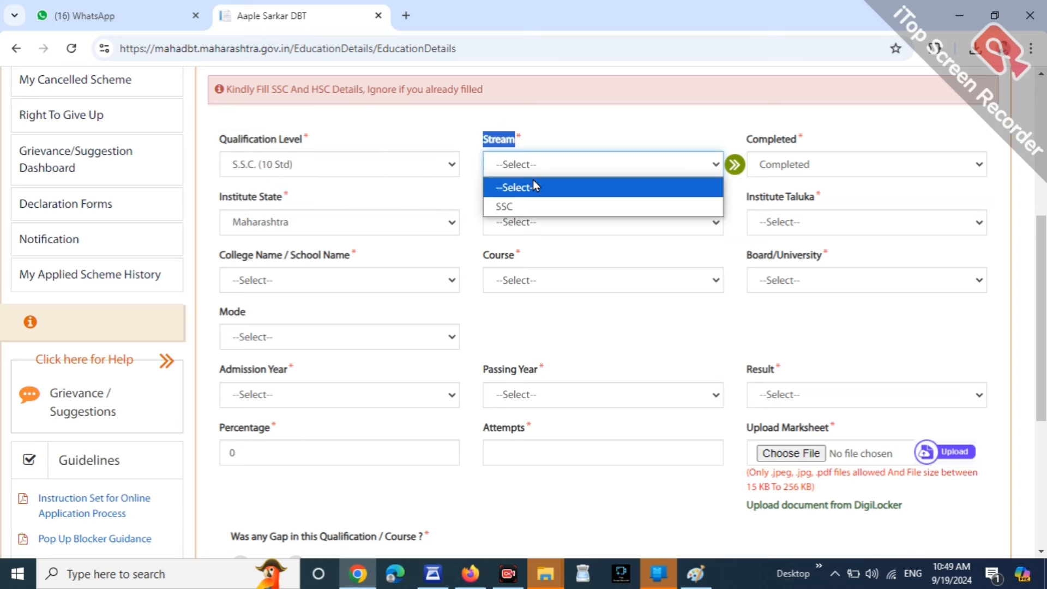
{"action": "left_click", "coordinate": [524, 203]}
{"action": "left_click", "coordinate": [615, 124]}
Set the Institute District of the SSC qualification to Buldana.
{"action": "left_click_drag", "start_coordinate": [747, 139], "coordinate": [812, 148]}
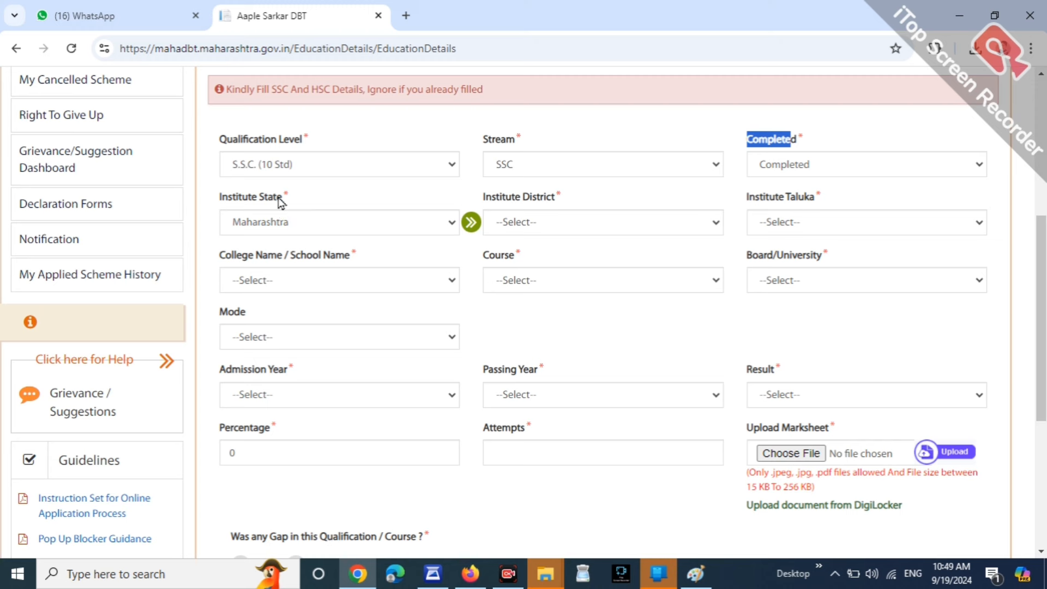
{"action": "left_click_drag", "start_coordinate": [483, 197], "coordinate": [544, 197]}
{"action": "left_click", "coordinate": [546, 223]}
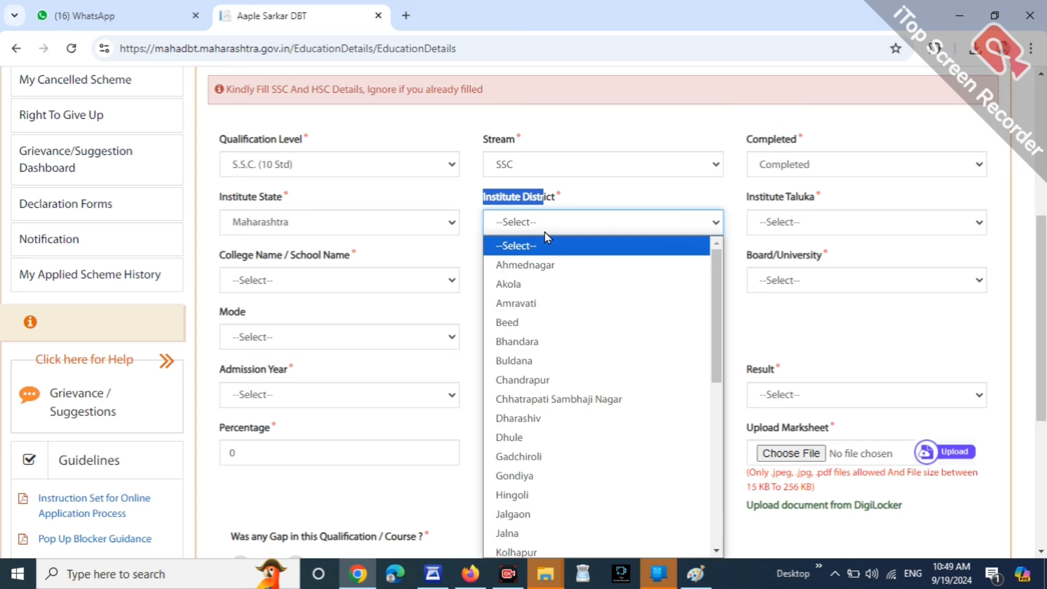
{"action": "left_click", "coordinate": [527, 361]}
{"action": "left_click", "coordinate": [677, 261]}
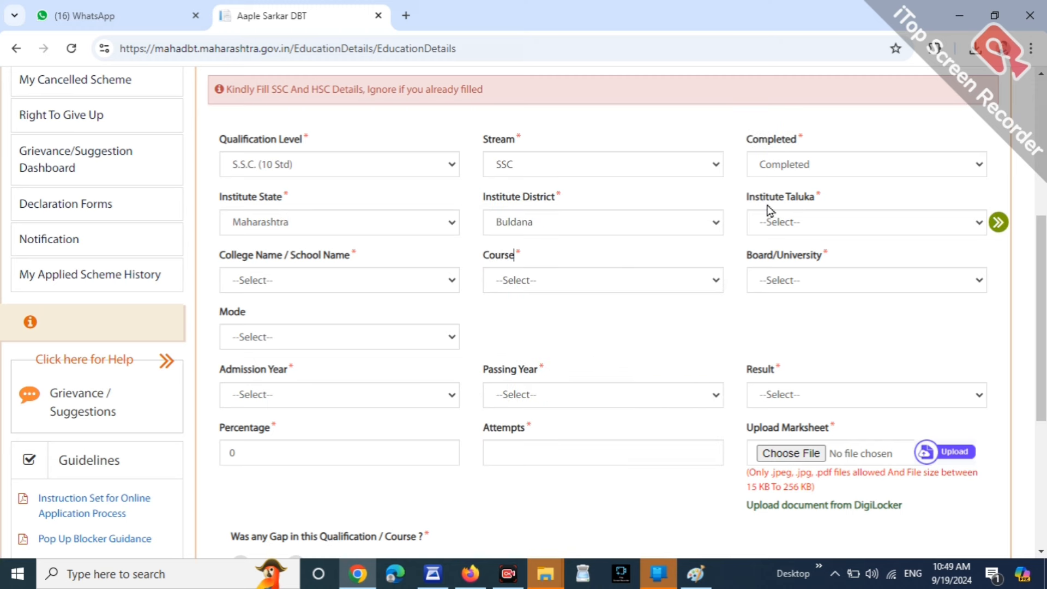
Choose the institute taluka and set the Course to SSC under the Maharashtra State Board.
{"action": "left_click_drag", "start_coordinate": [755, 199], "coordinate": [835, 189]}
{"action": "left_click", "coordinate": [846, 200]}
{"action": "left_click_drag", "start_coordinate": [221, 255], "coordinate": [298, 267]}
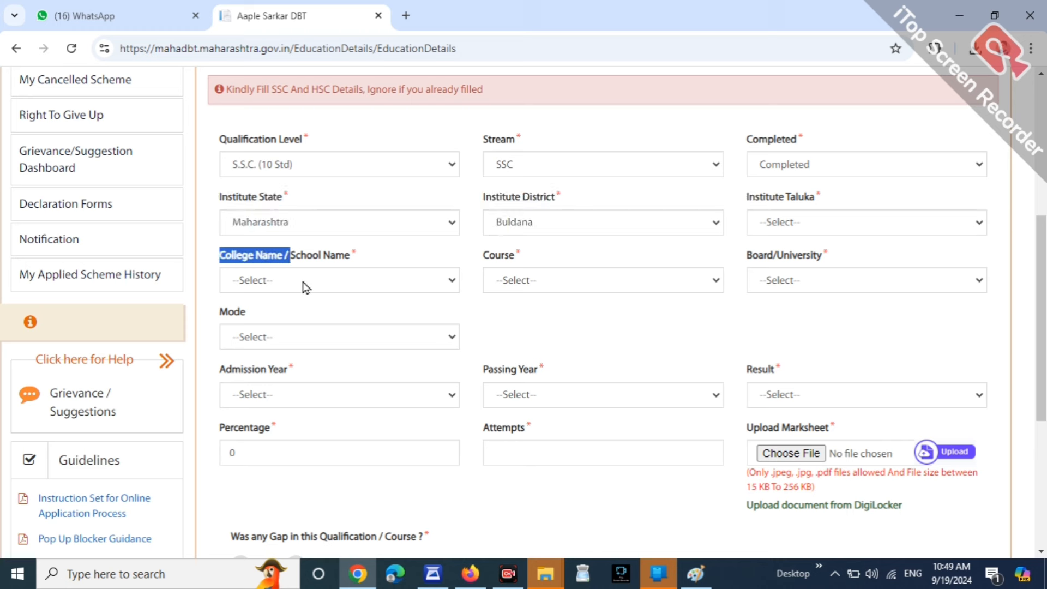
{"action": "left_click", "coordinate": [309, 256]}
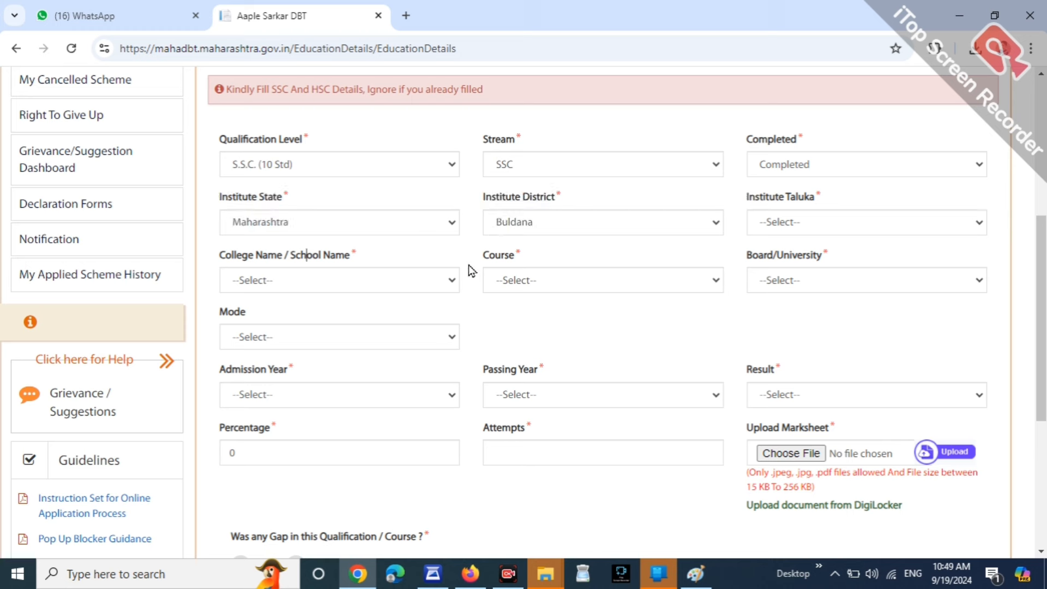
{"action": "left_click_drag", "start_coordinate": [470, 270], "coordinate": [524, 264]}
{"action": "left_click", "coordinate": [529, 281]}
{"action": "left_click", "coordinate": [534, 323]}
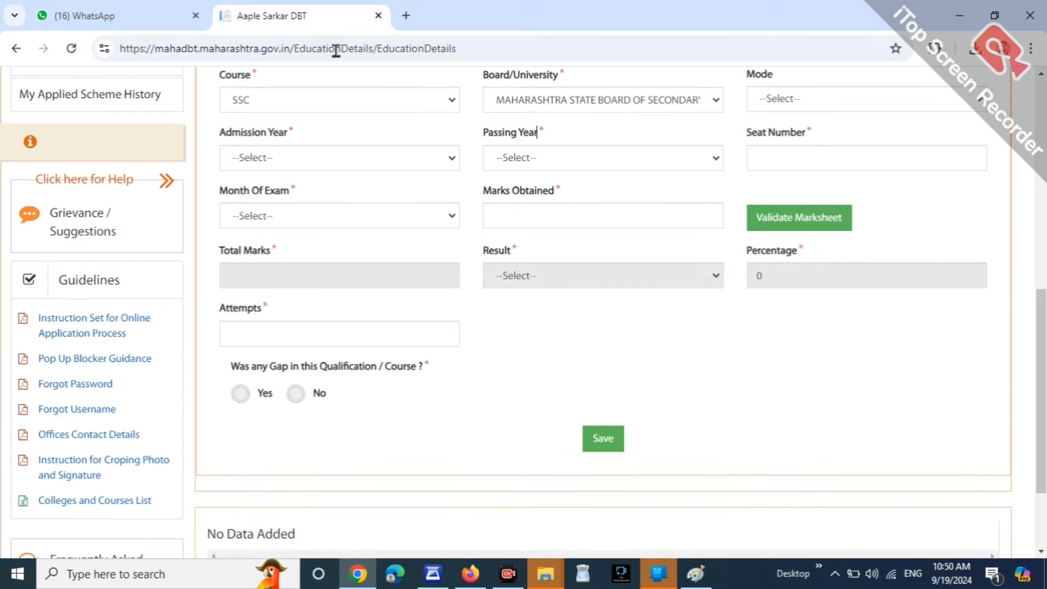
Set the Mode of the SSC qualification to Regular.
{"action": "left_click_drag", "start_coordinate": [756, 76], "coordinate": [782, 86]}
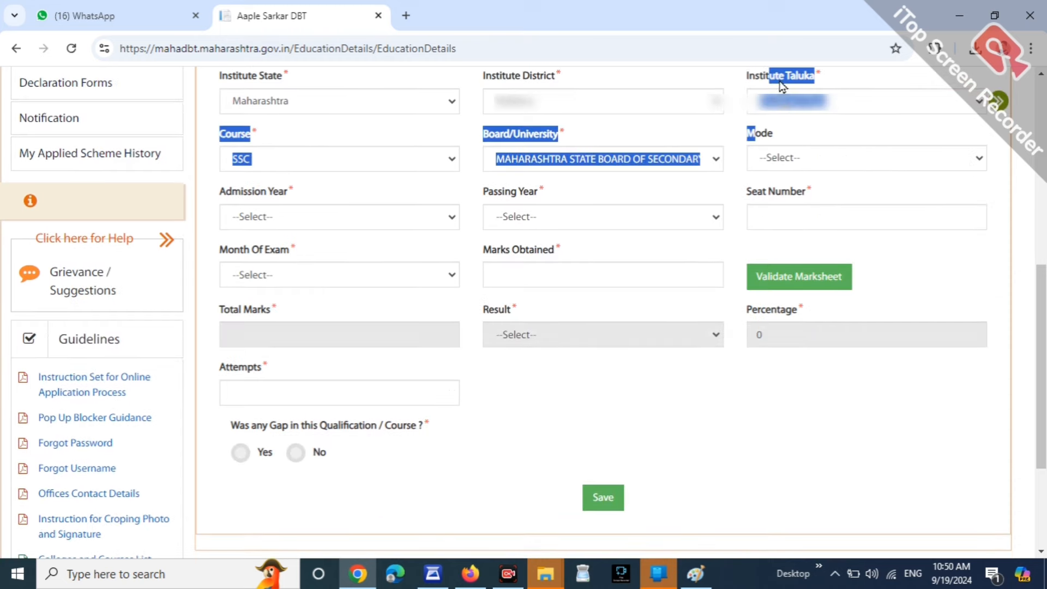
{"action": "left_click", "coordinate": [826, 139]}
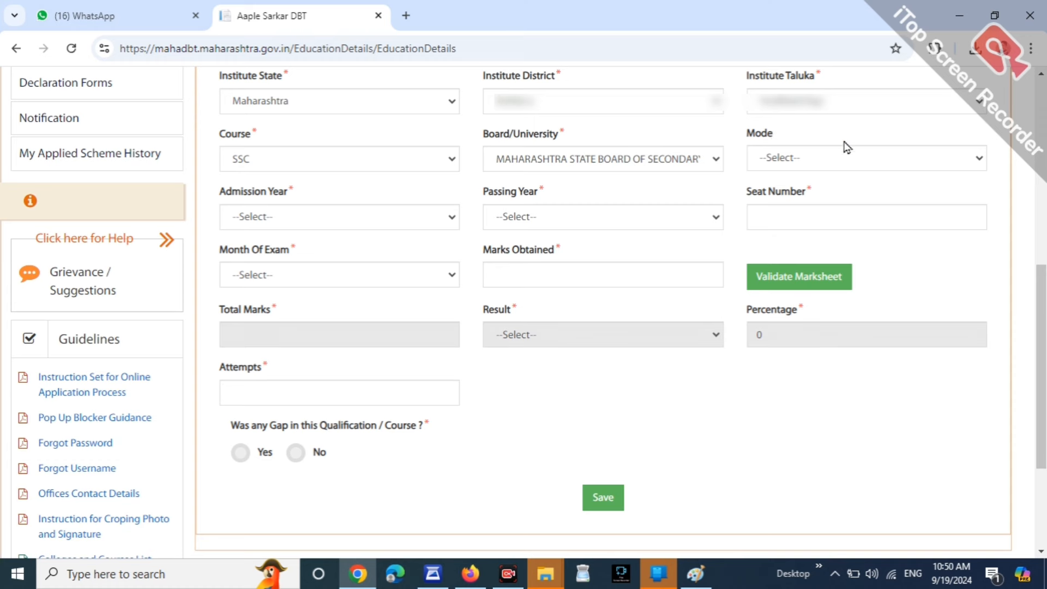
{"action": "scroll", "coordinate": [796, 141], "scroll_direction": "down", "scroll_amount": 1}
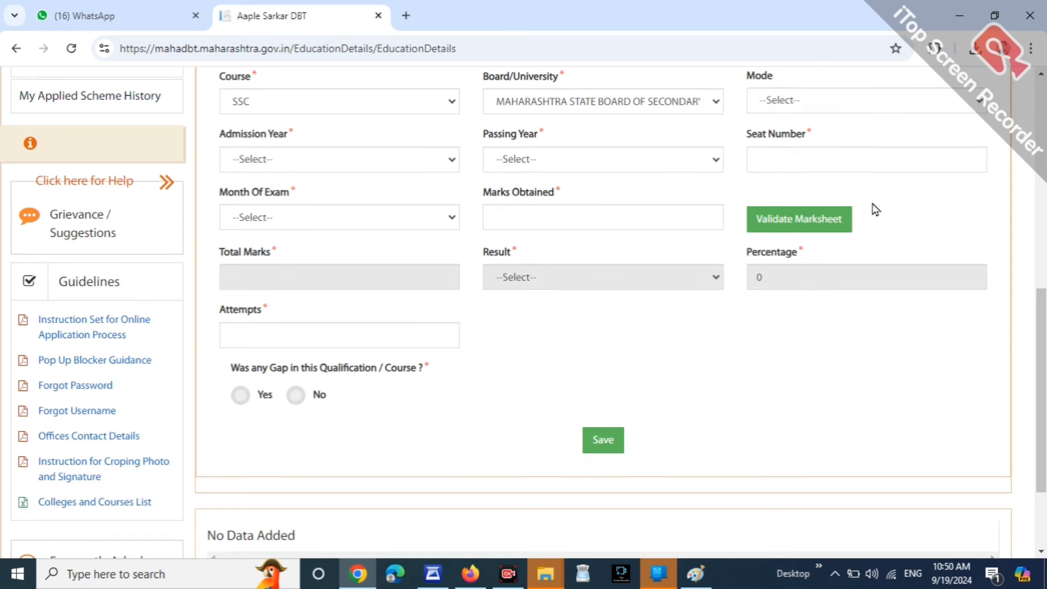
{"action": "left_click", "coordinate": [832, 109]}
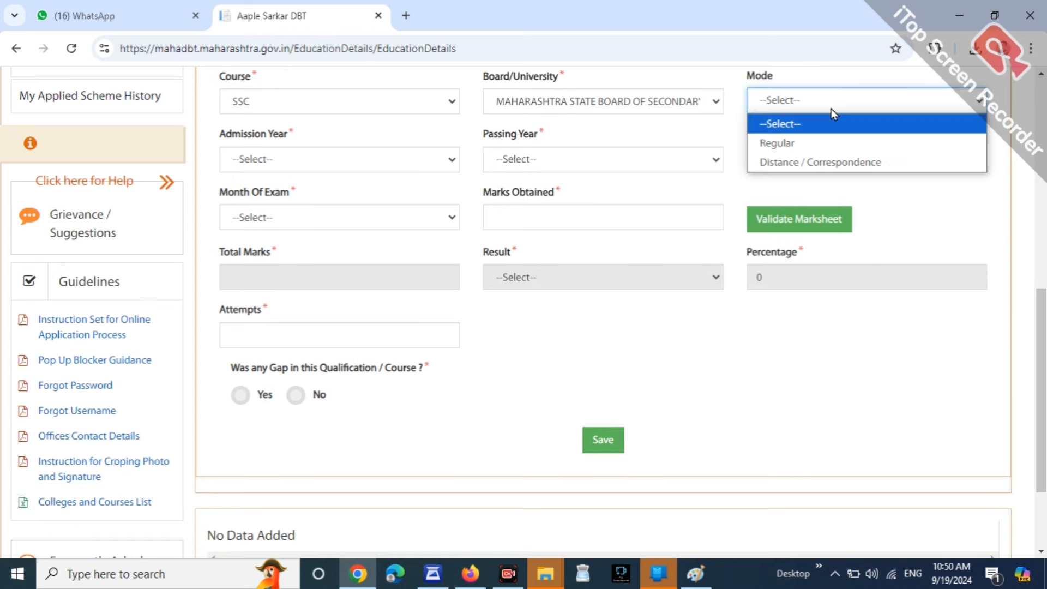
{"action": "left_click", "coordinate": [821, 142]}
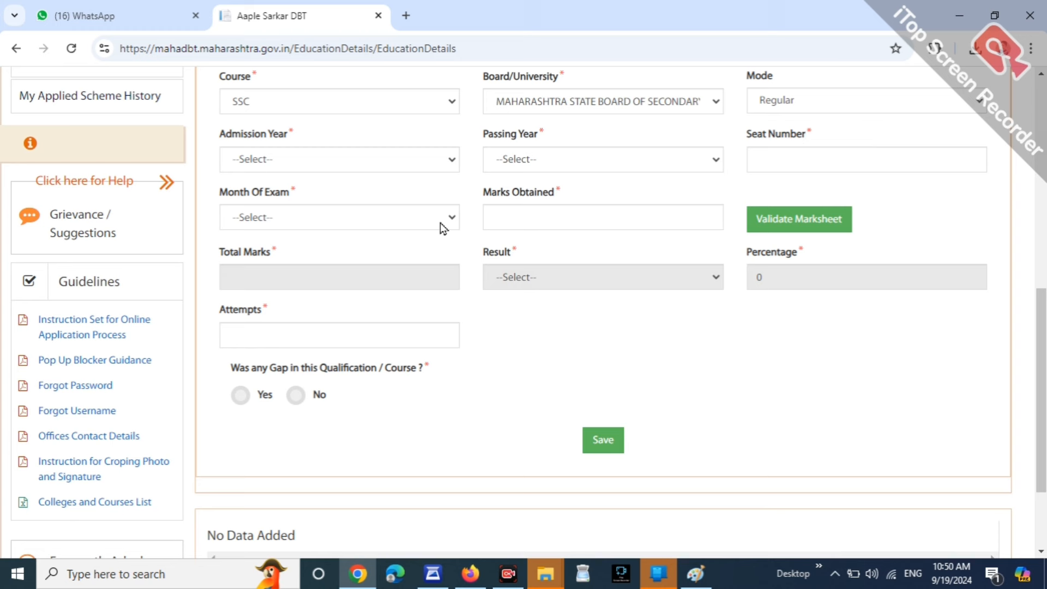
Set the SSC Admission Year to 2020 and the Passing Year to 2021.
{"action": "left_click_drag", "start_coordinate": [220, 144], "coordinate": [269, 170]}
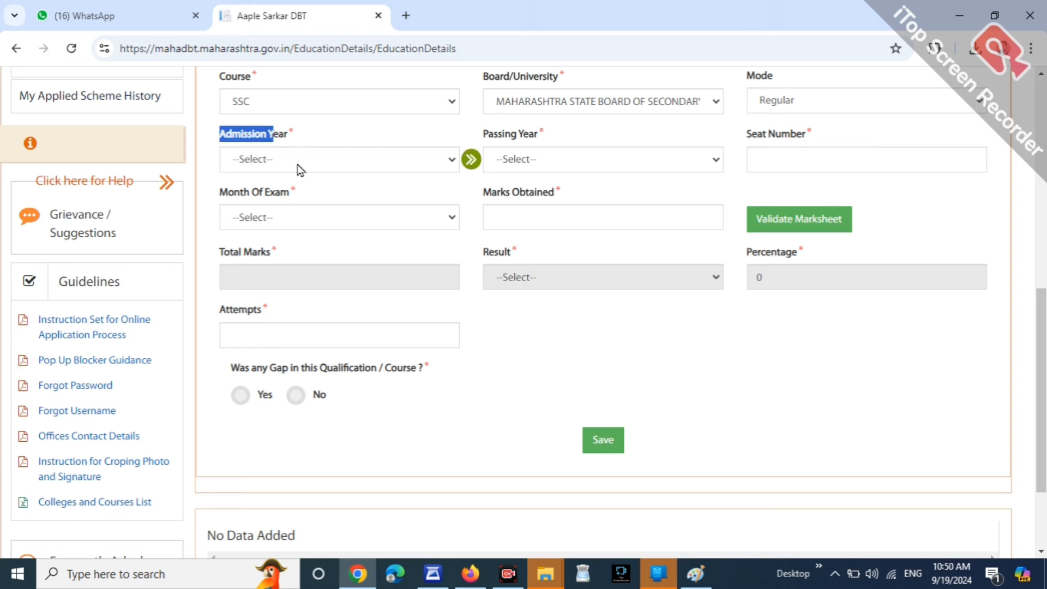
{"action": "left_click", "coordinate": [791, 357]}
{"action": "left_click", "coordinate": [303, 159]}
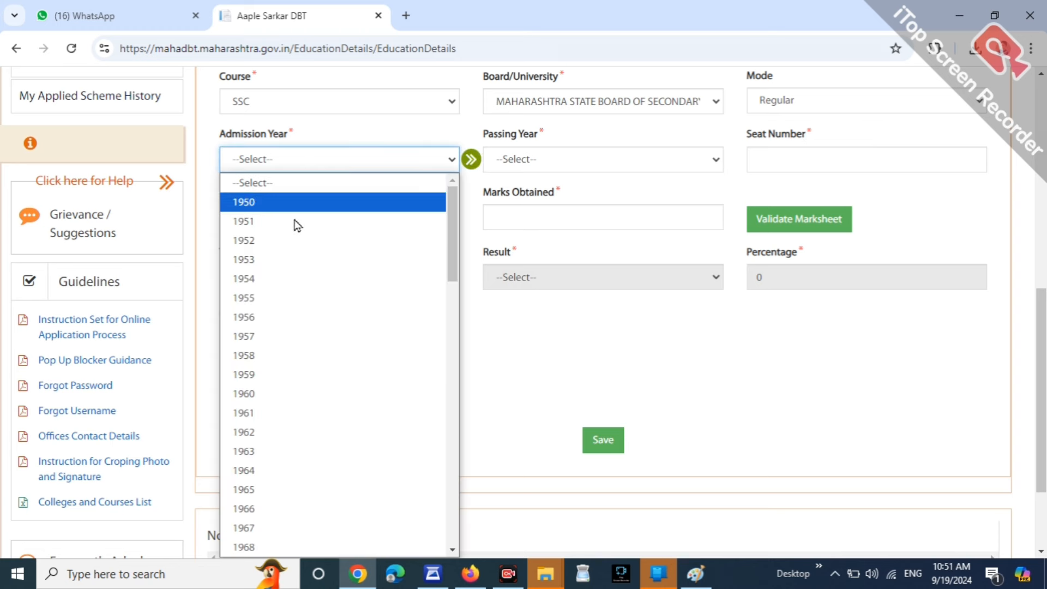
{"action": "scroll", "coordinate": [326, 354], "scroll_direction": "down", "scroll_amount": 18}
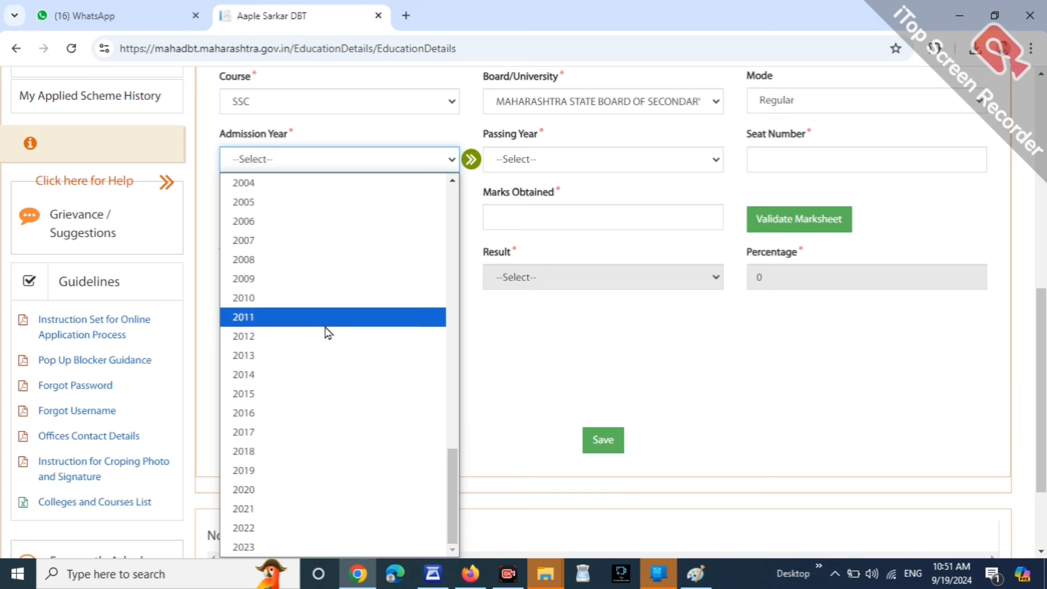
{"action": "left_click", "coordinate": [300, 490]}
{"action": "left_click", "coordinate": [539, 165]}
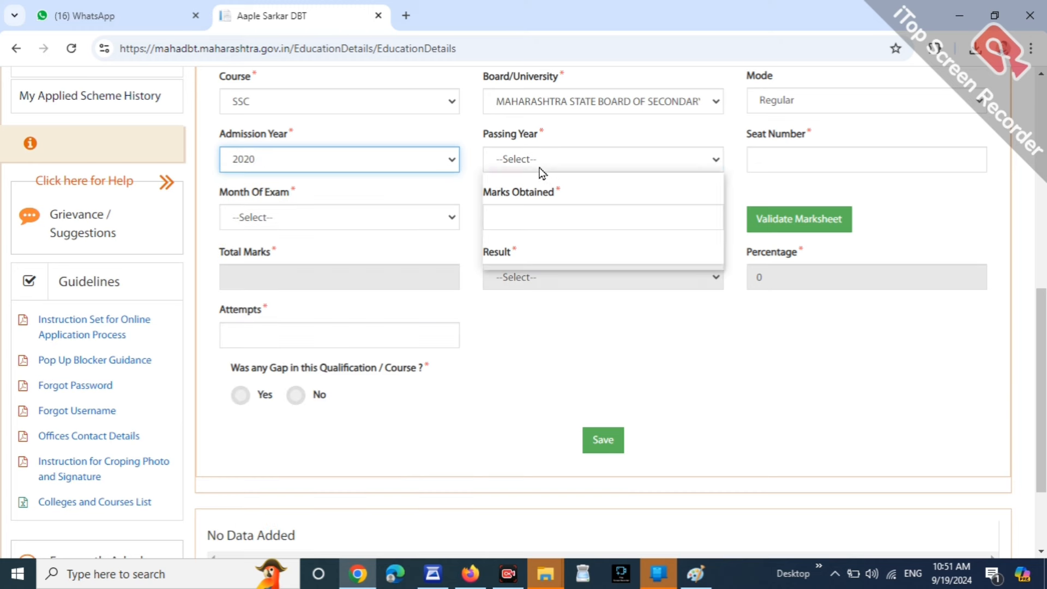
{"action": "left_click", "coordinate": [619, 202]}
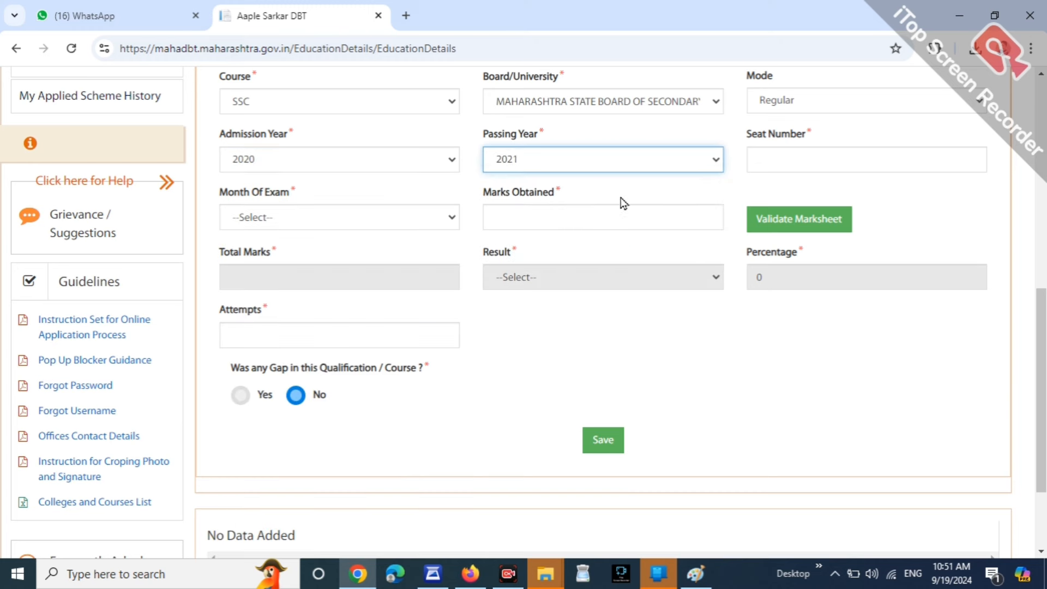
Set the Month Of Exam for the SSC qualification to FEB/MAR.
{"action": "double_click", "coordinate": [756, 135]}
{"action": "left_click", "coordinate": [852, 141]}
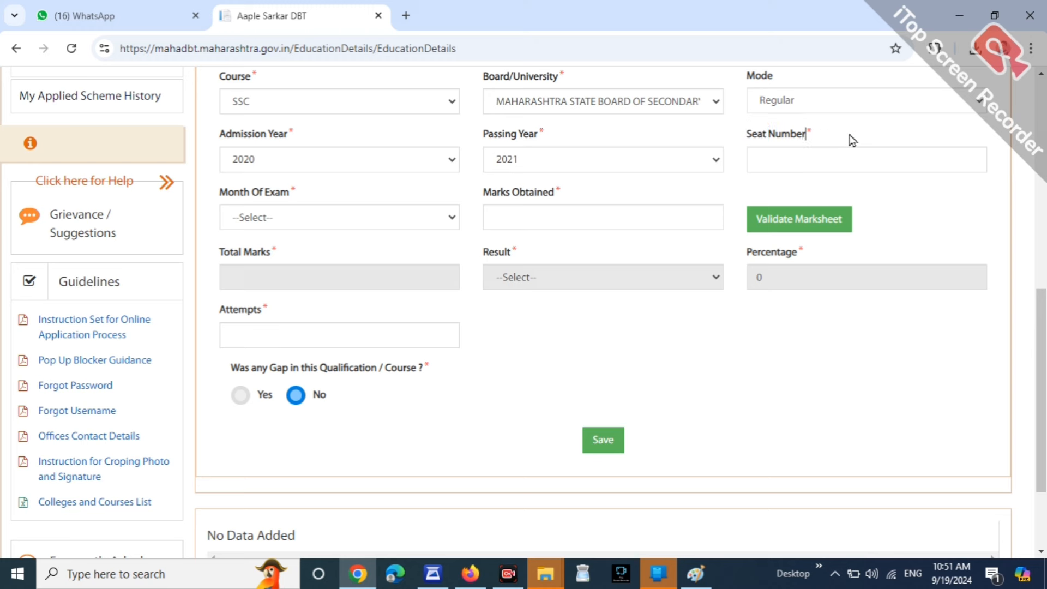
{"action": "left_click_drag", "start_coordinate": [223, 197], "coordinate": [328, 197]}
{"action": "left_click", "coordinate": [322, 217]}
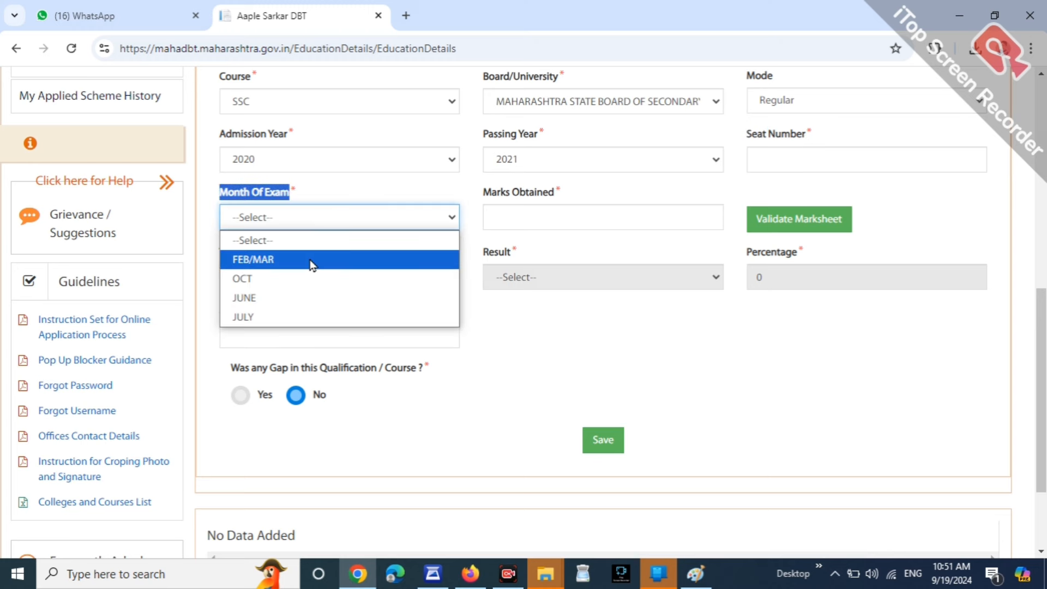
{"action": "left_click", "coordinate": [312, 263]}
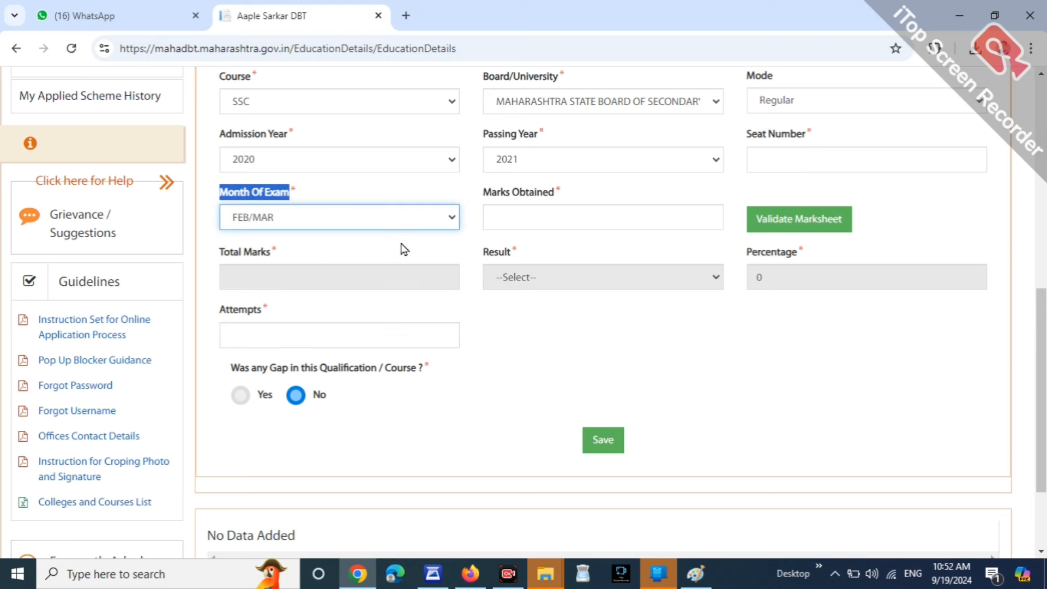
{"action": "left_click", "coordinate": [518, 242]}
Enter 376 as the SSC Marks Obtained and set the Result to Passed.
{"action": "left_click_drag", "start_coordinate": [498, 195], "coordinate": [552, 232]}
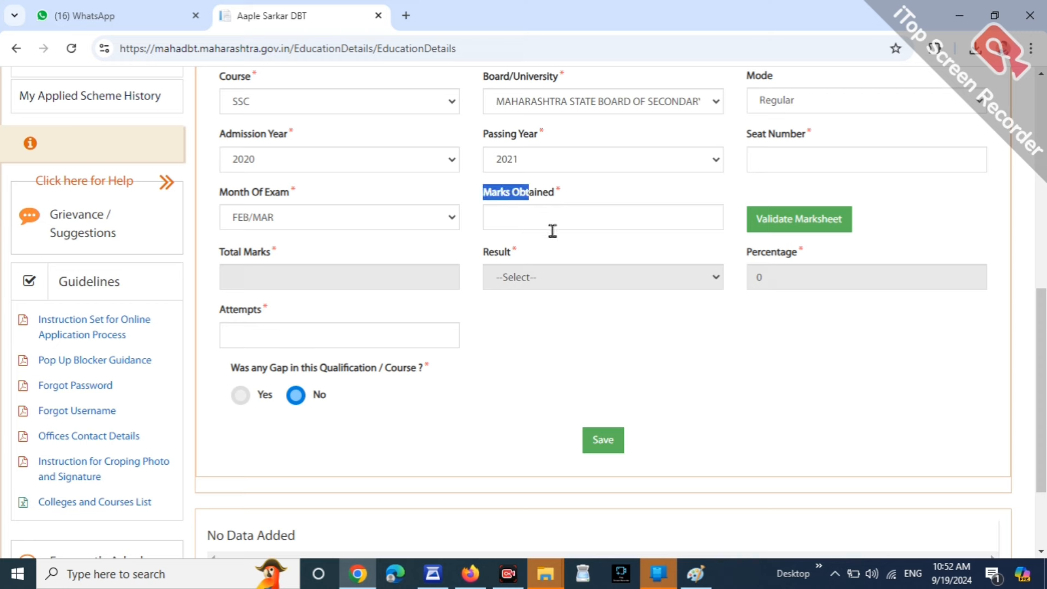
{"action": "left_click", "coordinate": [547, 225]}
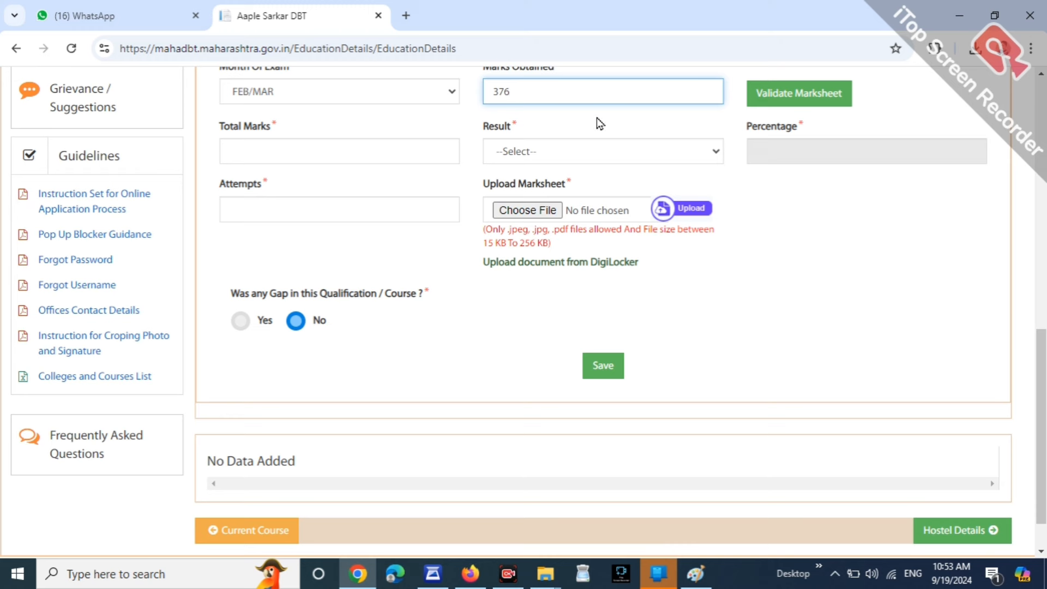
{"action": "left_click_drag", "start_coordinate": [222, 128], "coordinate": [271, 128]}
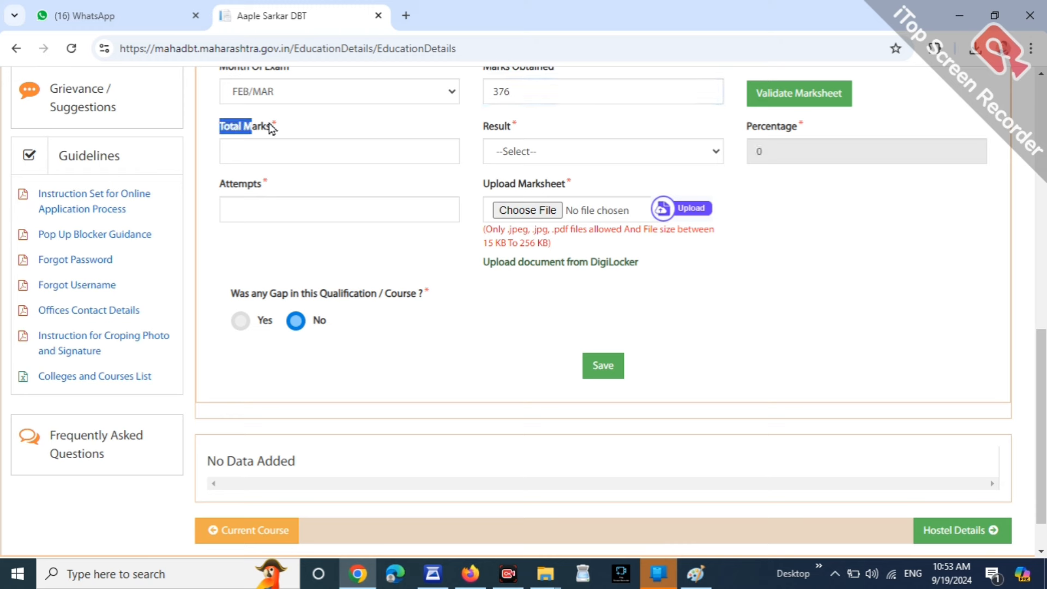
{"action": "left_click", "coordinate": [515, 150]}
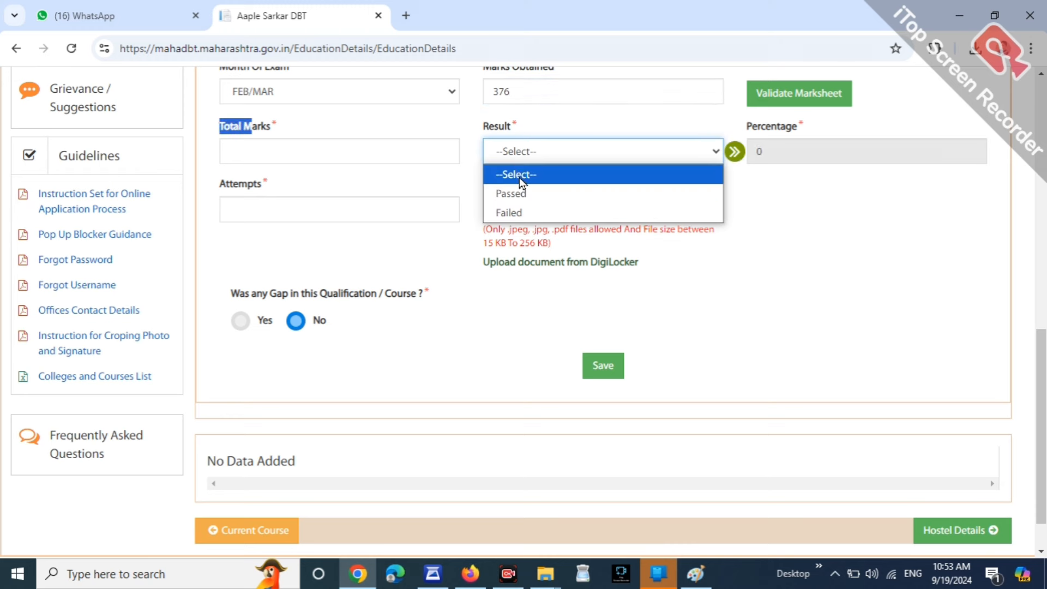
{"action": "left_click", "coordinate": [513, 192]}
Enter 1 for Attempts and 500 for Total Marks, and attach 10TH.jpeg as the SSC marksheet.
{"action": "left_click", "coordinate": [812, 215]}
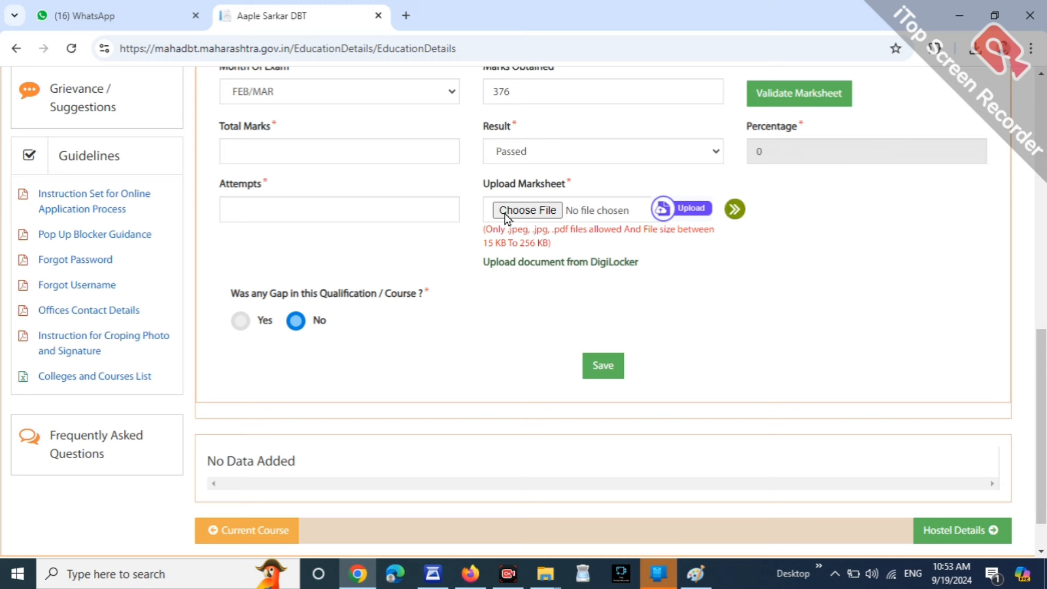
{"action": "left_click", "coordinate": [250, 210]}
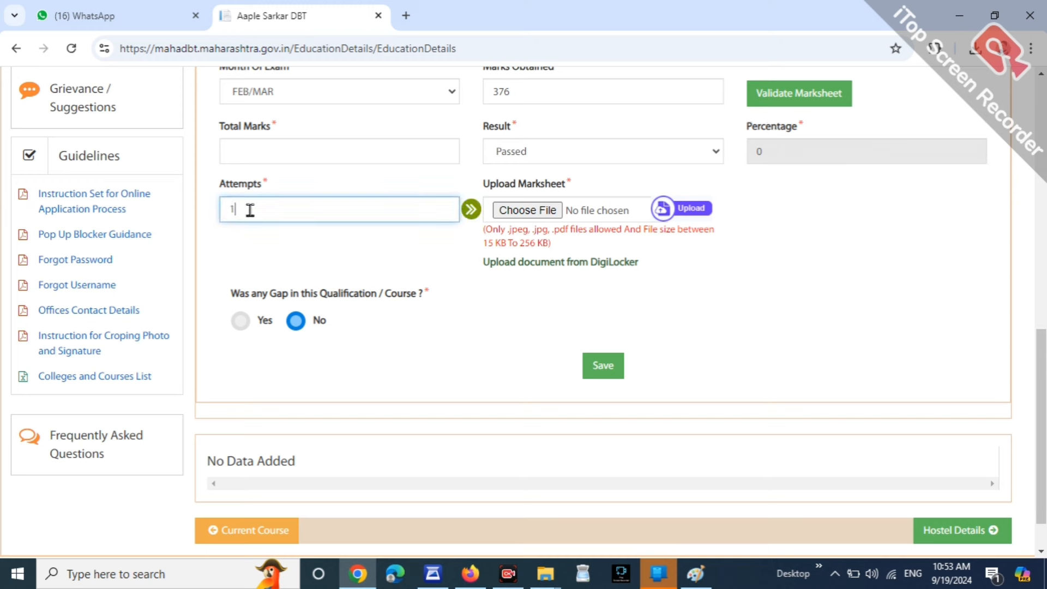
{"action": "left_click", "coordinate": [282, 239]}
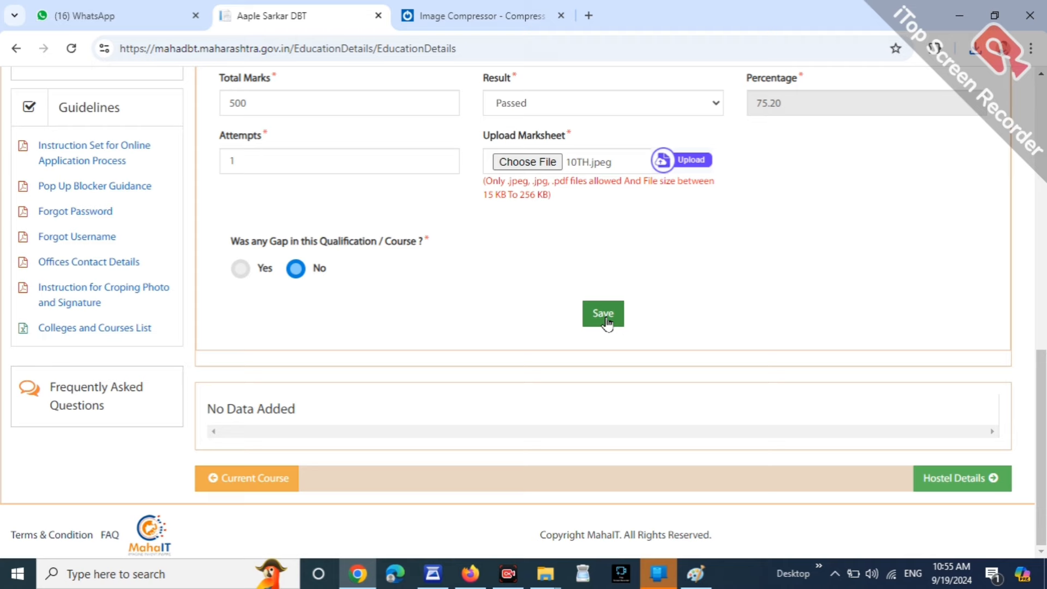
Save the SSC qualification details and dismiss the confirmation message.
{"action": "left_click", "coordinate": [606, 321]}
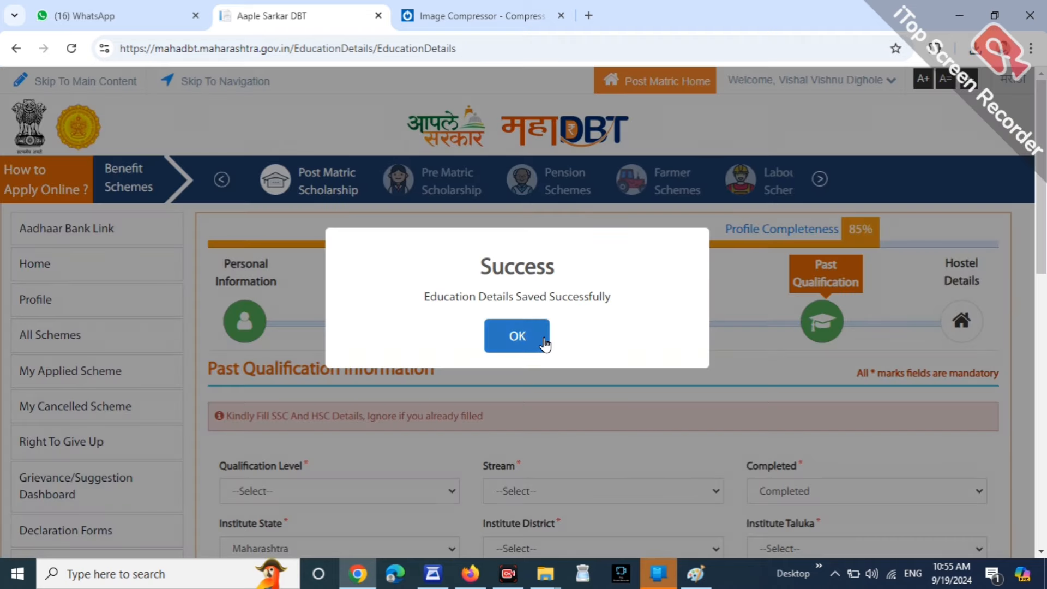
{"action": "left_click", "coordinate": [521, 336]}
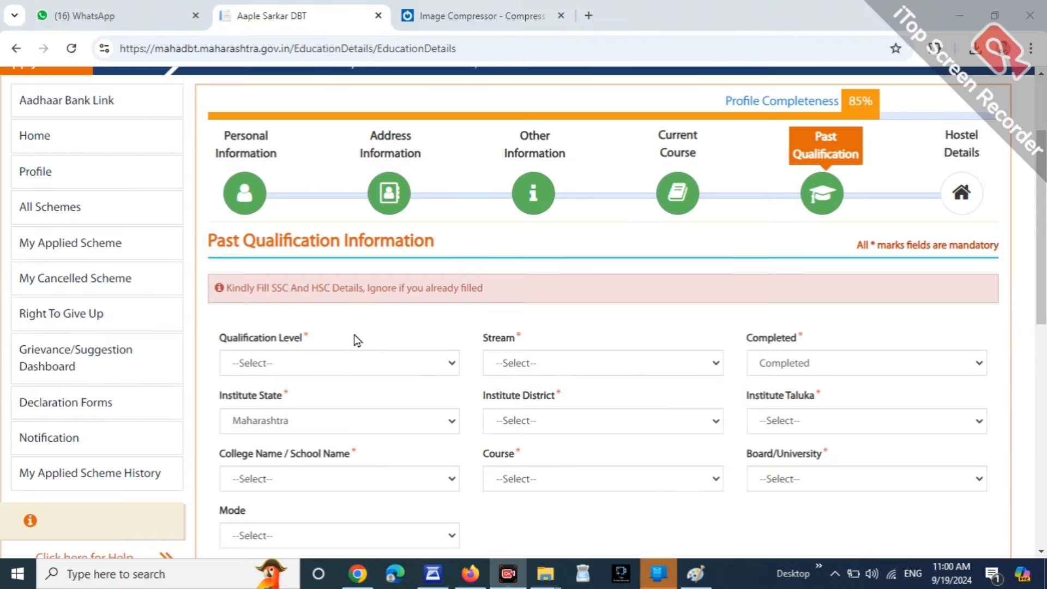
Set the Qualification Level to H.S.C. (12 Std) and the Stream to Science for a new past qualification.
{"action": "left_click", "coordinate": [281, 368]}
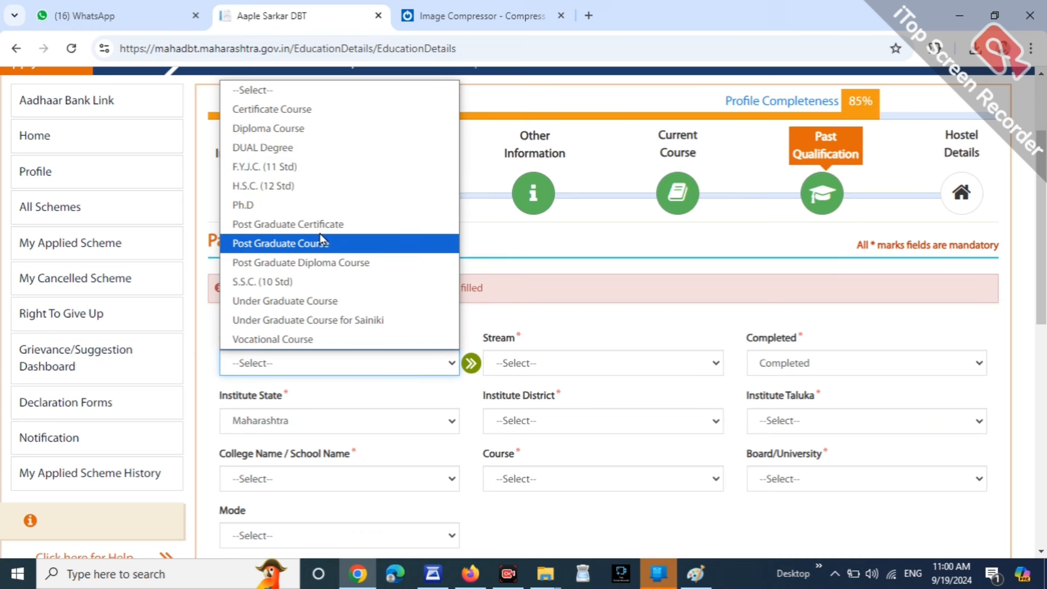
{"action": "left_click", "coordinate": [308, 187]}
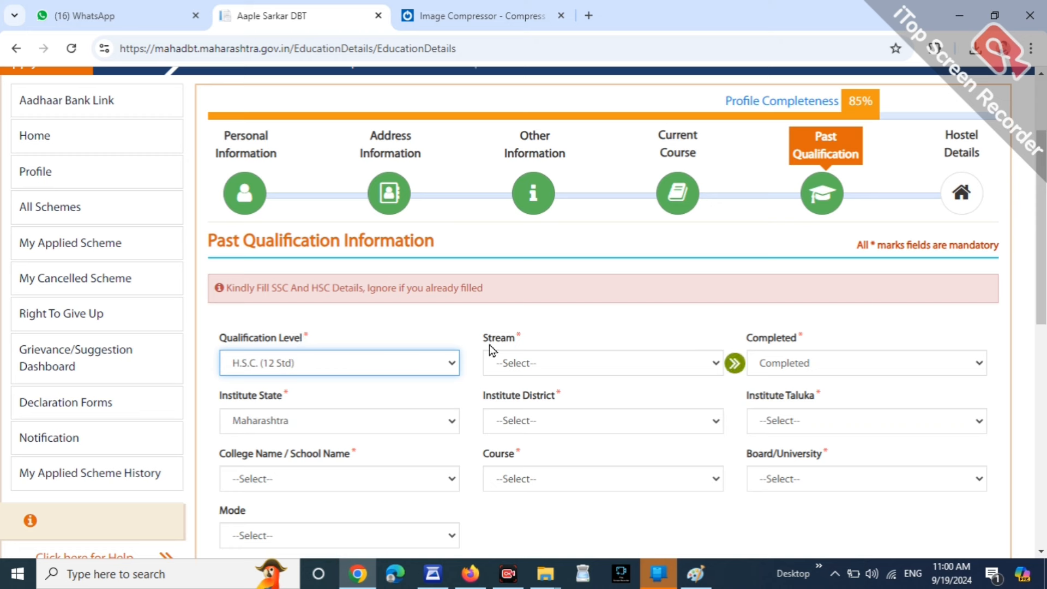
{"action": "left_click_drag", "start_coordinate": [493, 349], "coordinate": [537, 356]}
{"action": "left_click", "coordinate": [537, 362]}
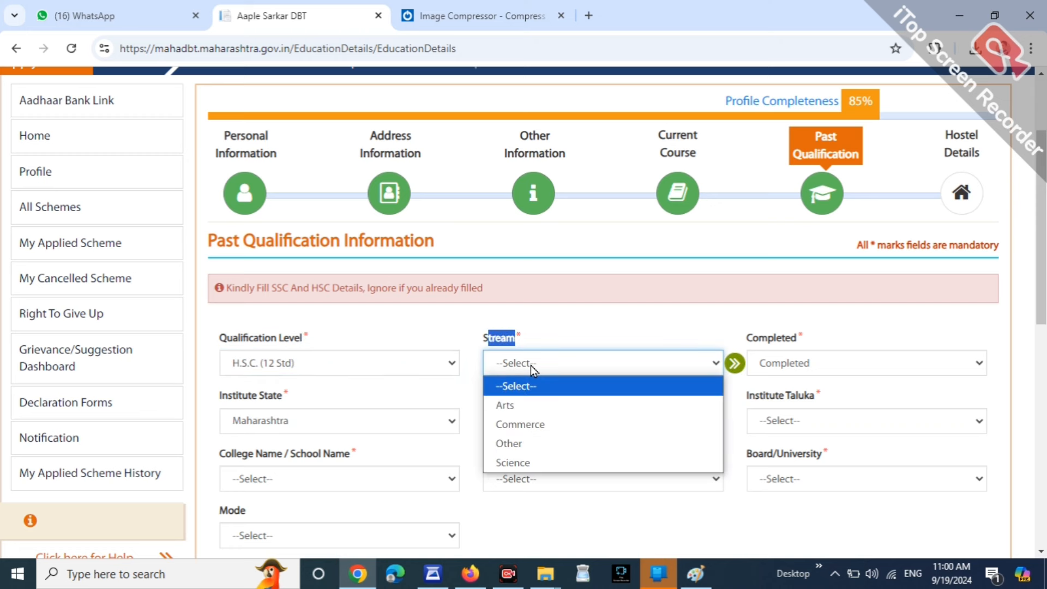
{"action": "left_click", "coordinate": [534, 471]}
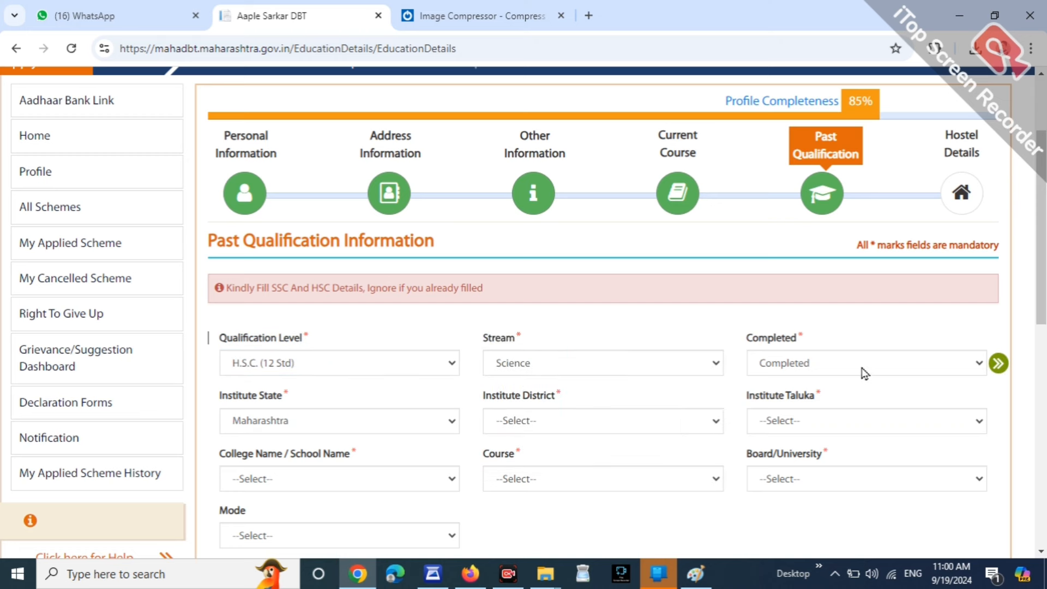
Set the Institute District to Buldana for the HSC qualification.
{"action": "left_click_drag", "start_coordinate": [218, 397], "coordinate": [288, 408]}
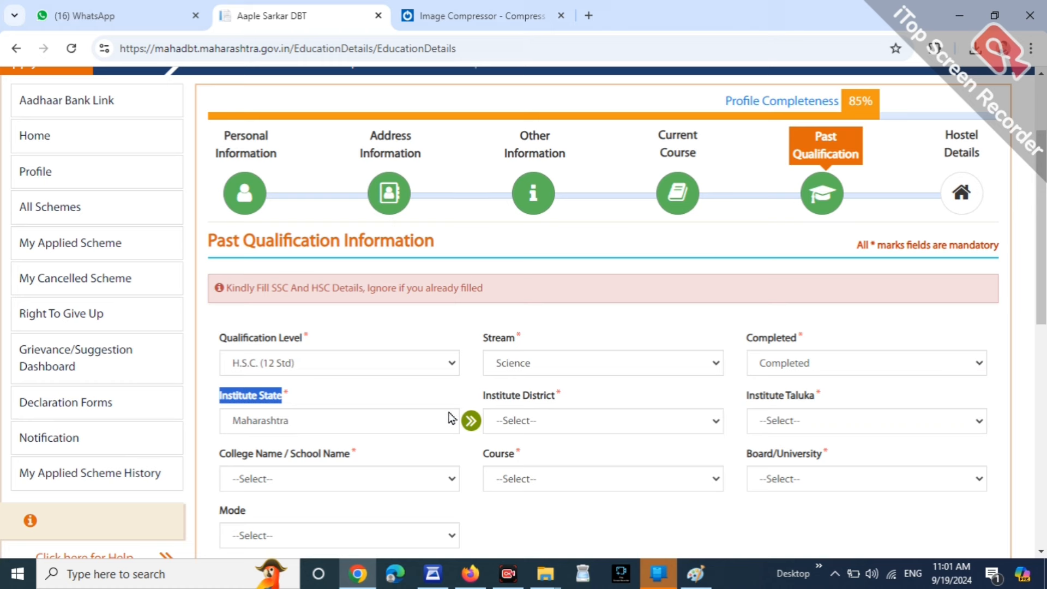
{"action": "left_click", "coordinate": [538, 422]}
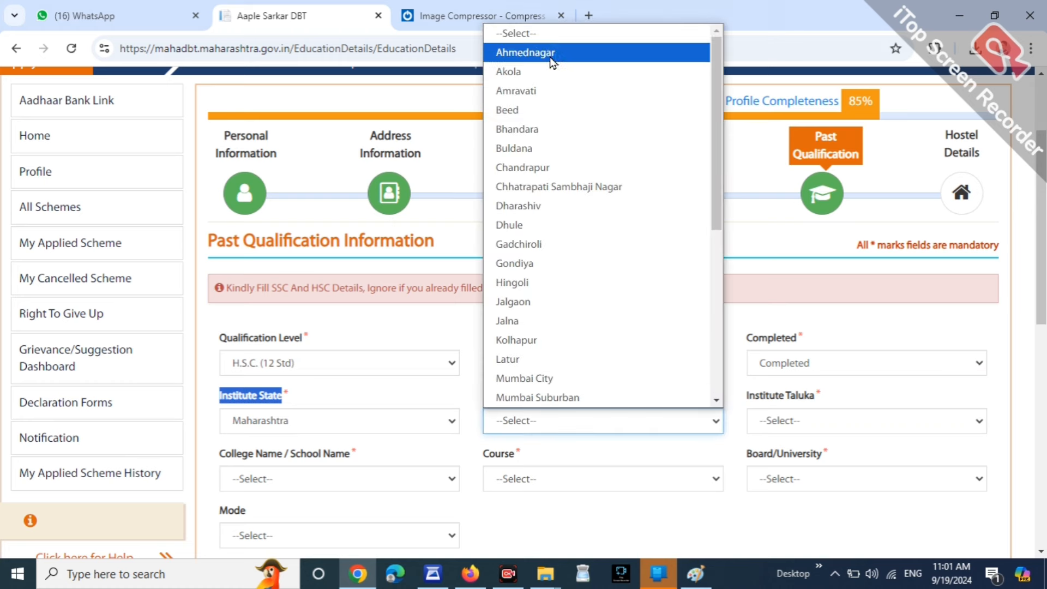
{"action": "left_click", "coordinate": [577, 149]}
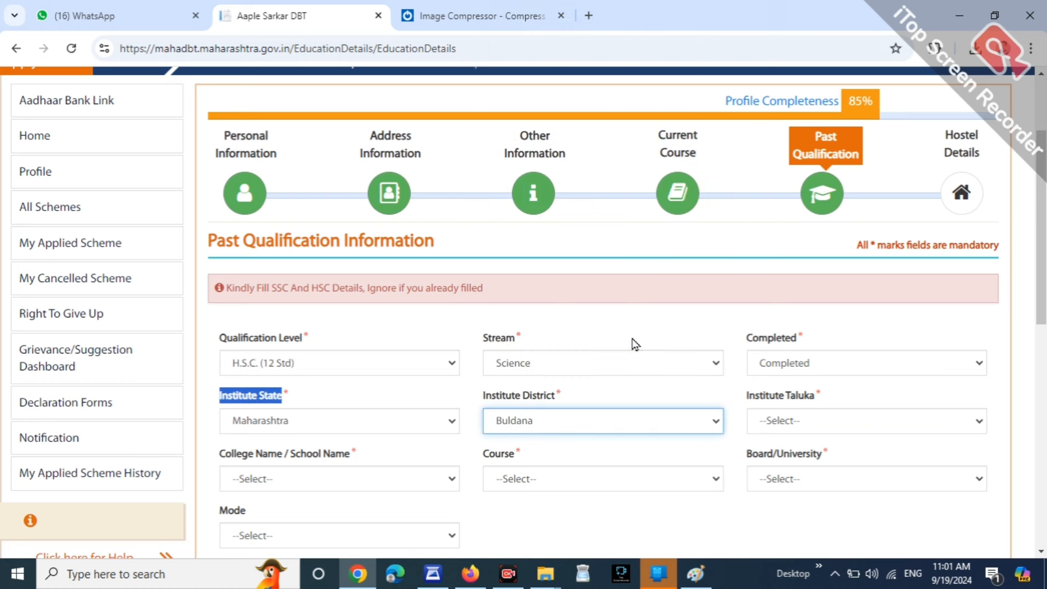
{"action": "left_click_drag", "start_coordinate": [743, 402], "coordinate": [791, 398]}
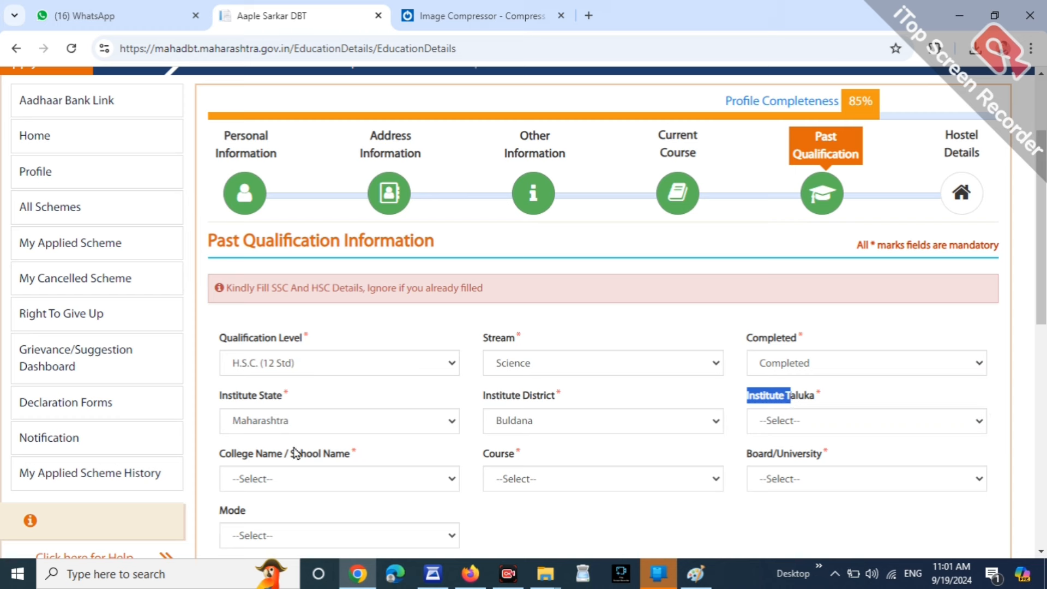
Set the HSC Course to 12th Science before a college is chosen.
{"action": "left_click_drag", "start_coordinate": [224, 458], "coordinate": [334, 461]}
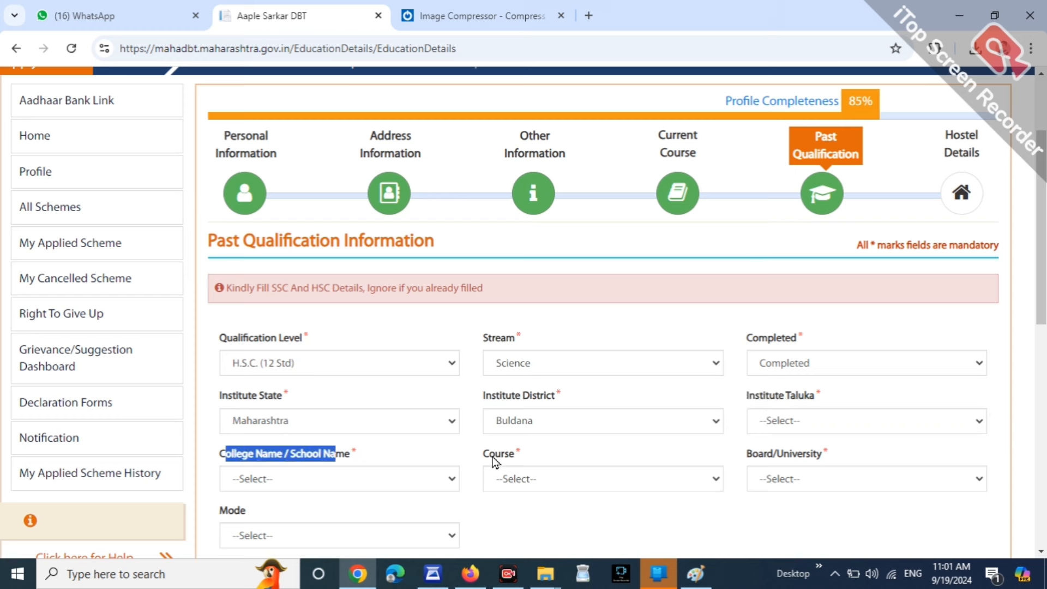
{"action": "left_click_drag", "start_coordinate": [489, 455], "coordinate": [532, 471]}
{"action": "left_click", "coordinate": [533, 474]}
{"action": "left_click", "coordinate": [538, 519]}
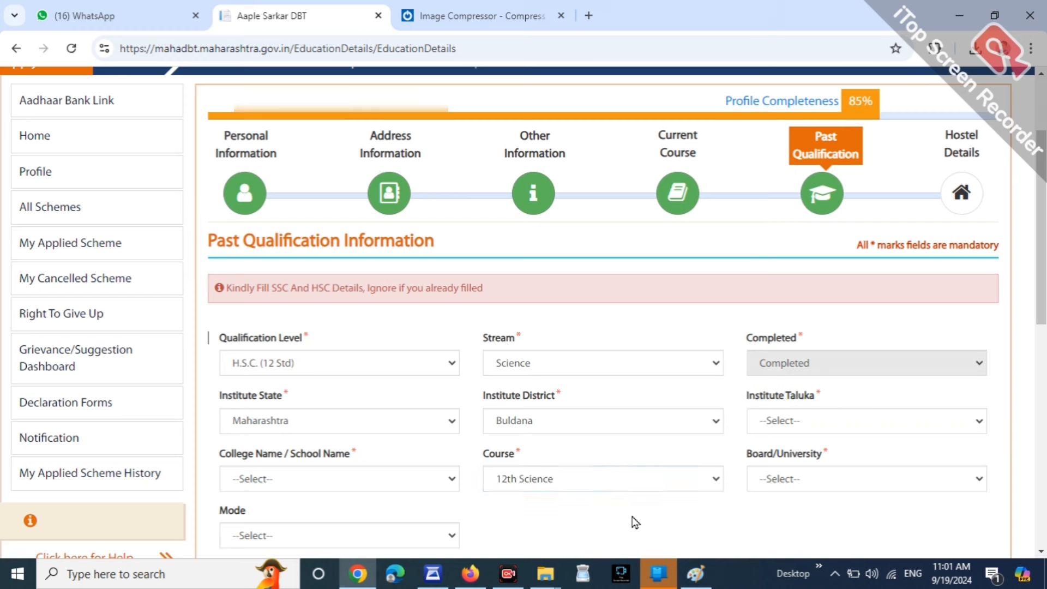
{"action": "left_click", "coordinate": [777, 478]}
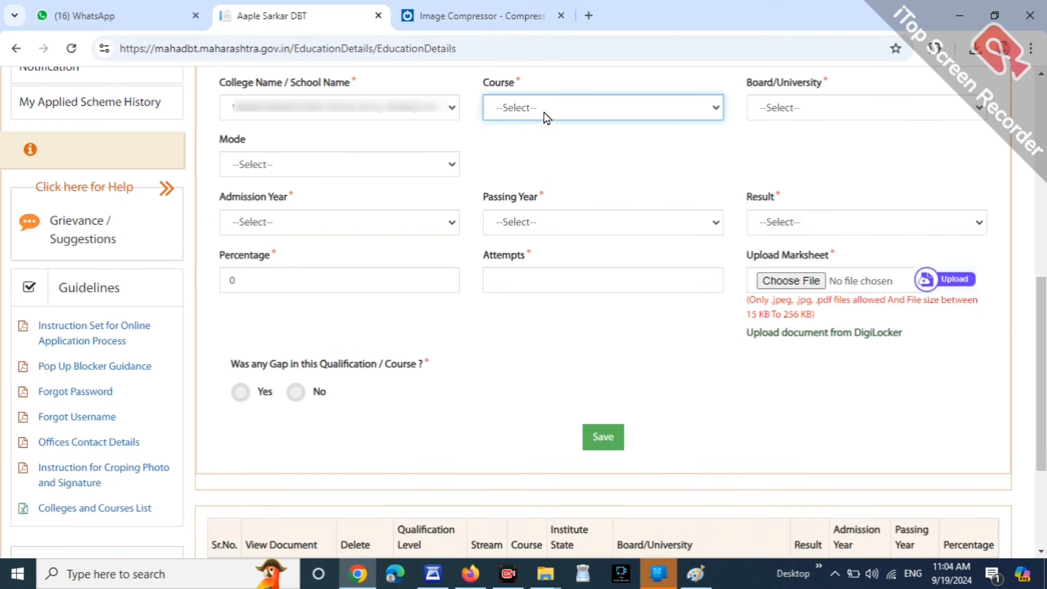
Set the Course to 12th Science (UnAided) and the Board/University to Maharashtra State Board of Secondary and Higher Secondary Education.
{"action": "left_click", "coordinate": [544, 113]}
{"action": "left_click", "coordinate": [541, 148]}
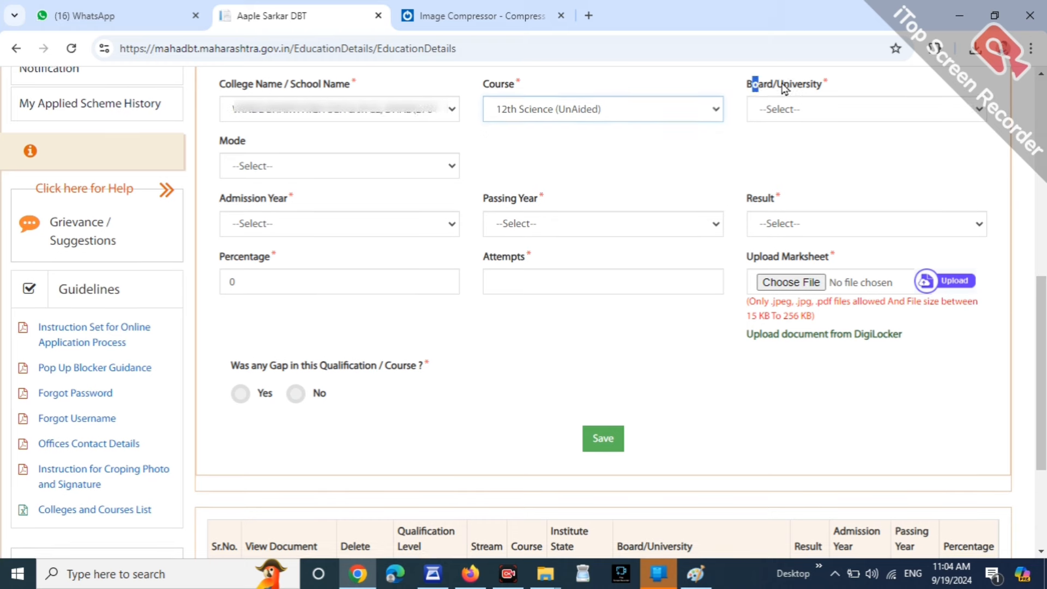
{"action": "left_click_drag", "start_coordinate": [785, 89], "coordinate": [804, 117]}
{"action": "left_click", "coordinate": [767, 113]}
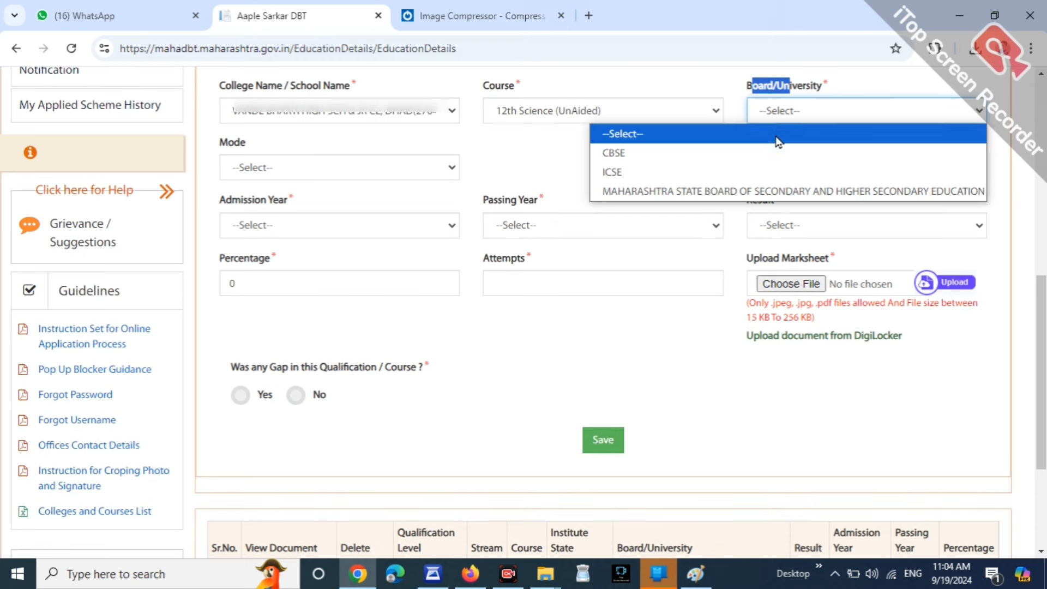
{"action": "left_click", "coordinate": [756, 196]}
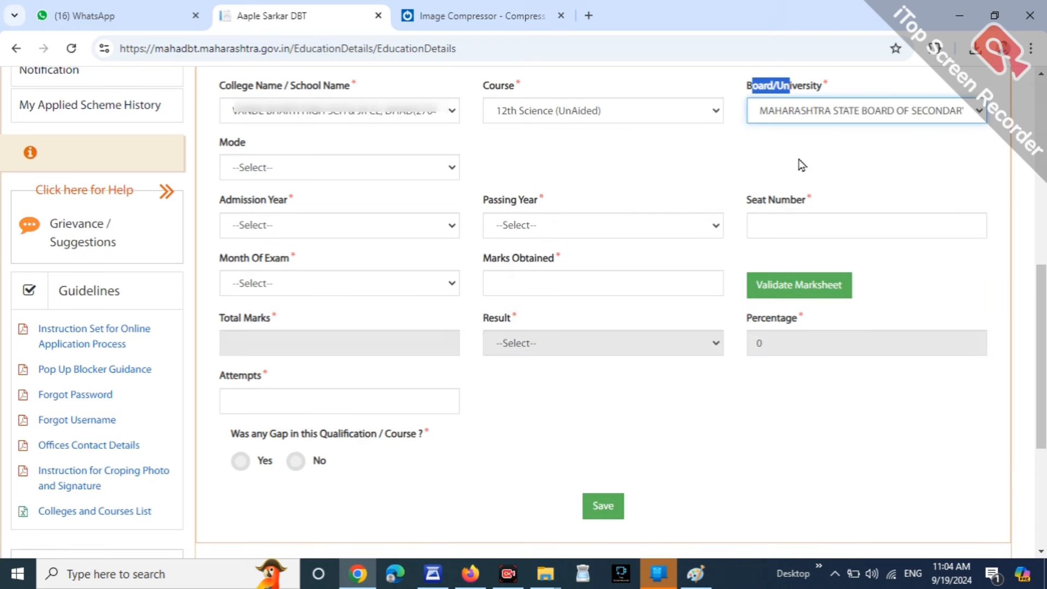
Set the Mode of the HSC course to Regular.
{"action": "left_click", "coordinate": [259, 176]}
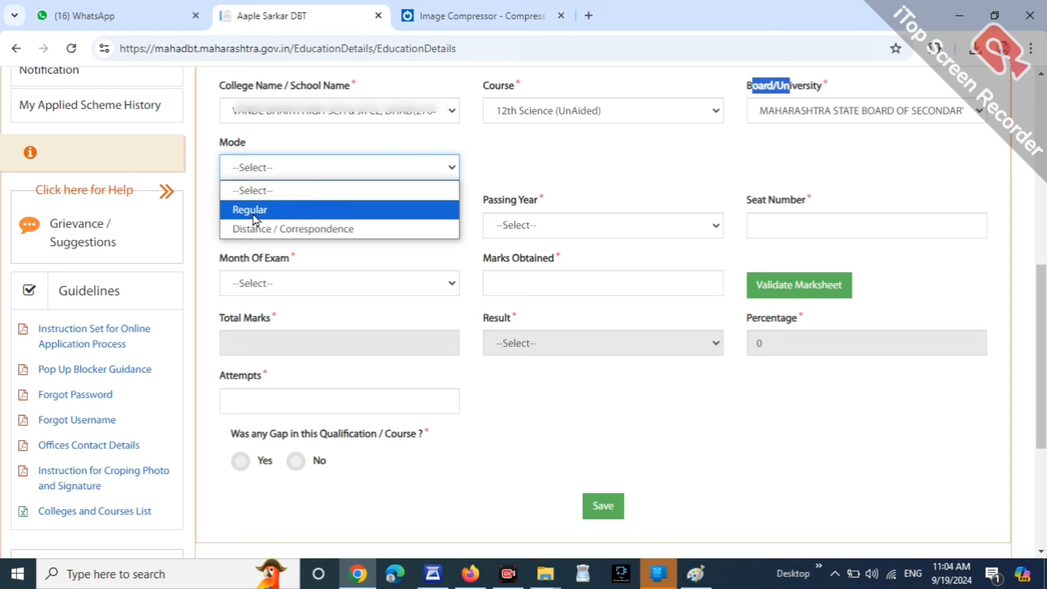
{"action": "left_click", "coordinate": [254, 210]}
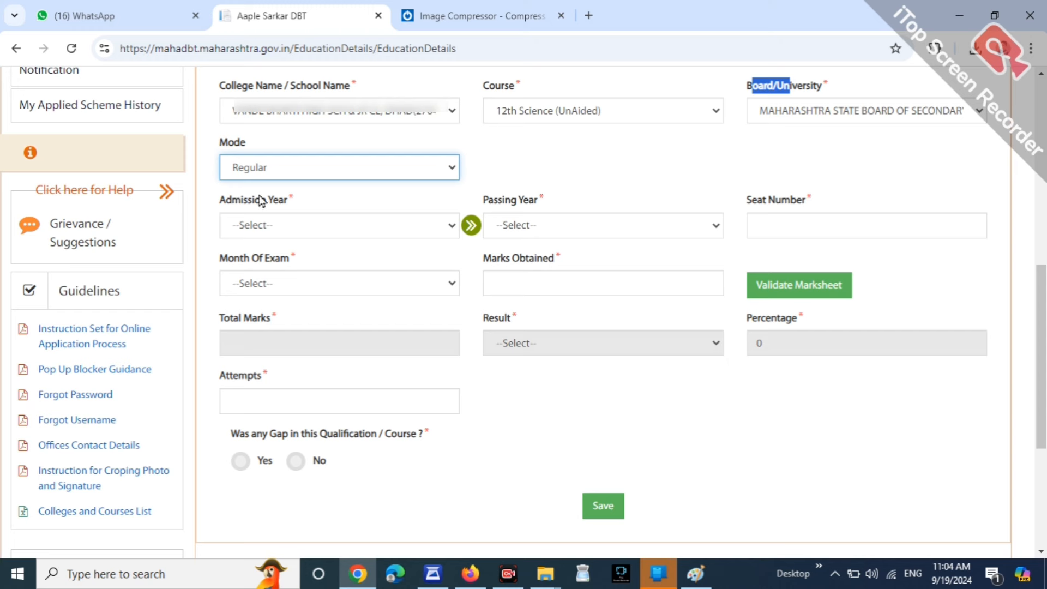
{"action": "left_click", "coordinate": [254, 211]}
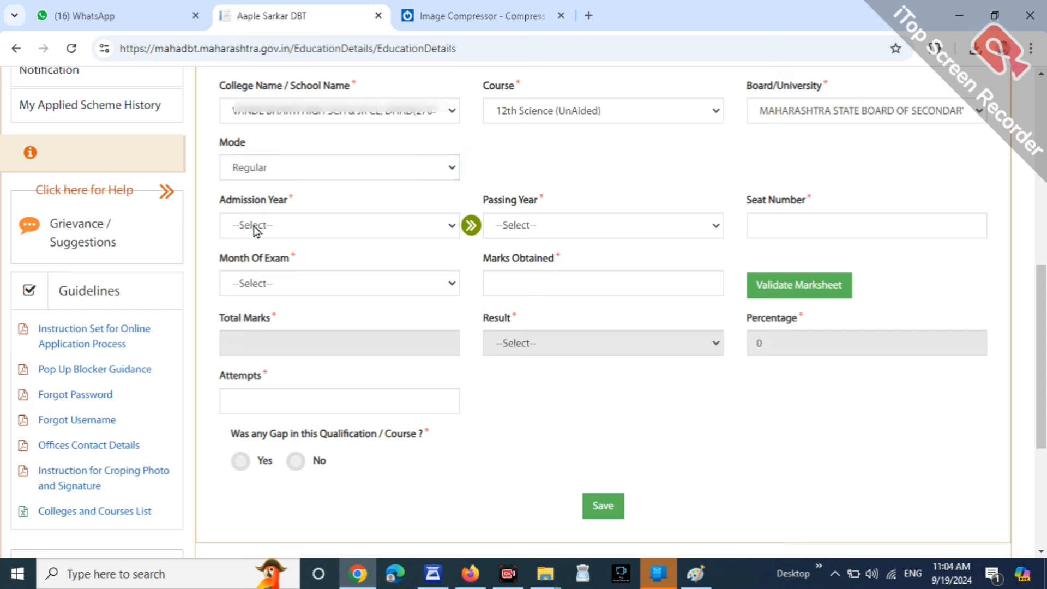
Set the HSC Admission Year to 2022 and the Passing Year to 2023.
{"action": "left_click", "coordinate": [254, 225]}
{"action": "scroll", "coordinate": [318, 540], "scroll_direction": "down", "scroll_amount": 10}
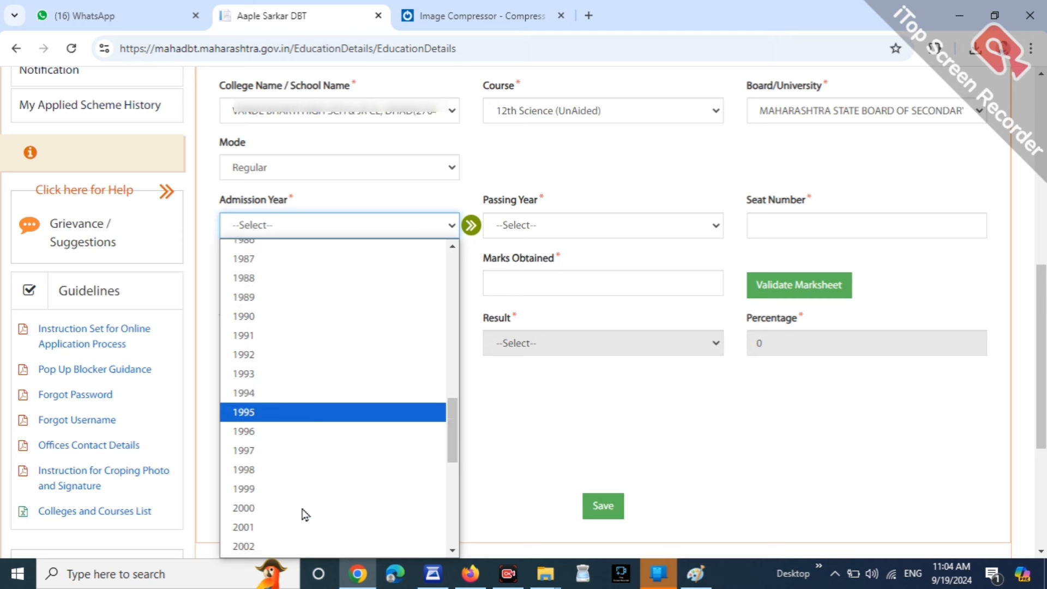
{"action": "scroll", "coordinate": [304, 491], "scroll_direction": "down", "scroll_amount": 6}
{"action": "left_click", "coordinate": [292, 528]}
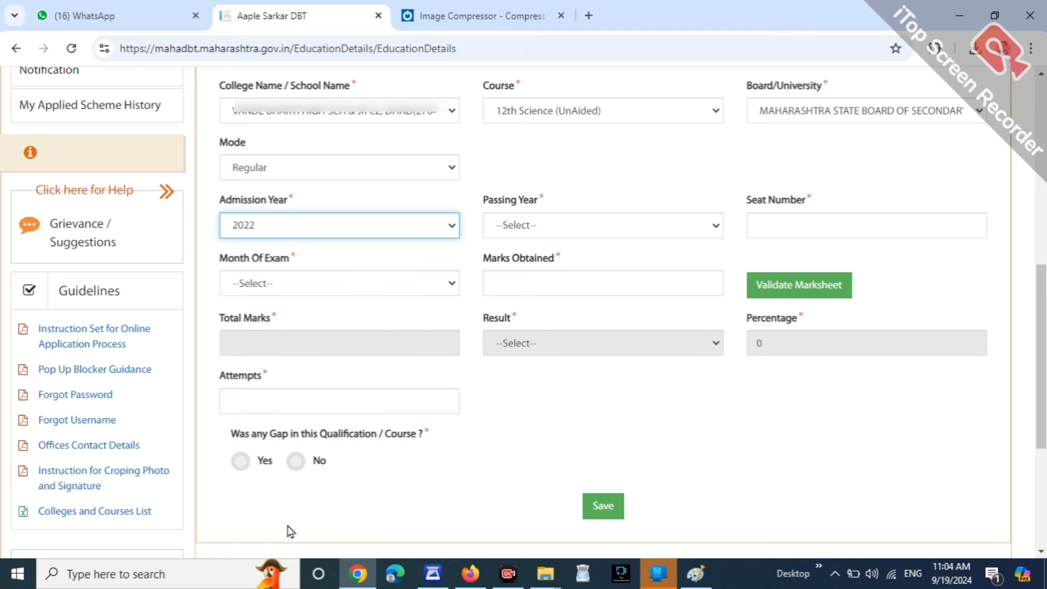
{"action": "left_click", "coordinate": [512, 228]}
{"action": "left_click", "coordinate": [515, 270]}
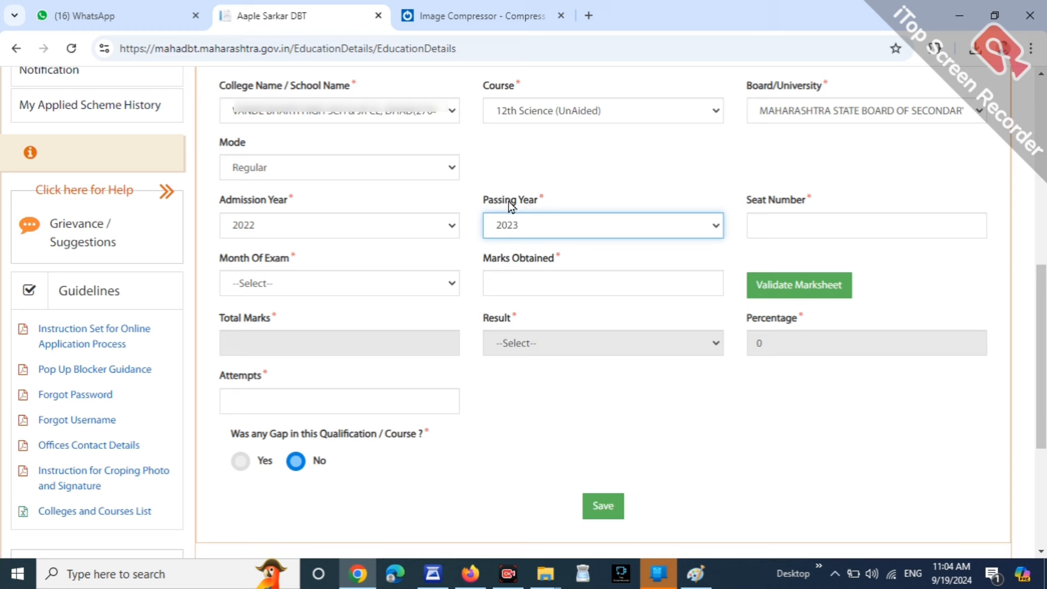
Set the HSC Month Of Exam to FEB/MAR and enter 418 as the Marks Obtained.
{"action": "left_click_drag", "start_coordinate": [745, 201], "coordinate": [792, 201]}
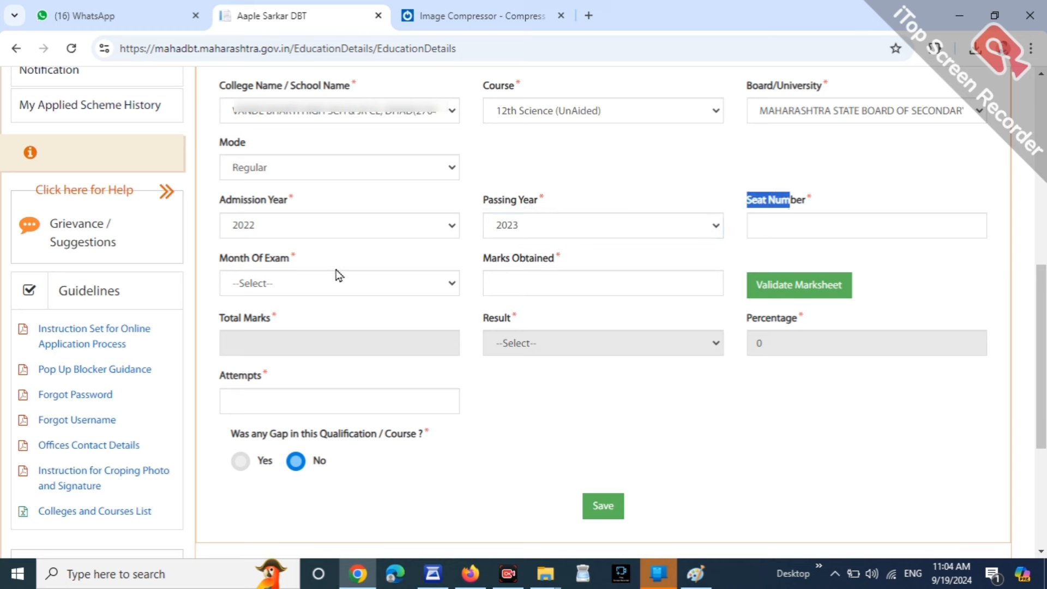
{"action": "left_click_drag", "start_coordinate": [221, 263], "coordinate": [252, 260]}
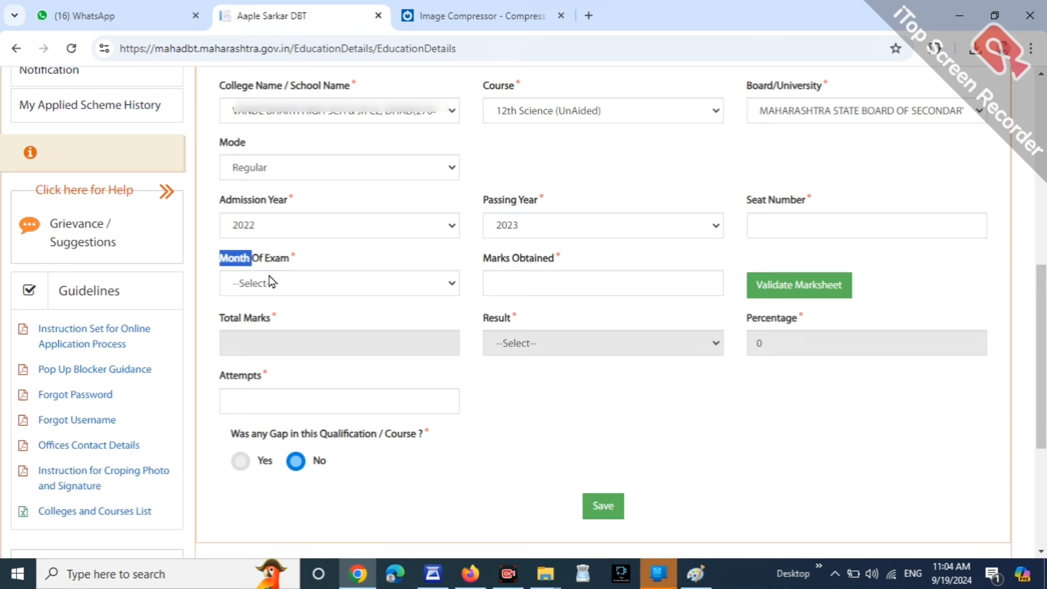
{"action": "left_click", "coordinate": [270, 282]}
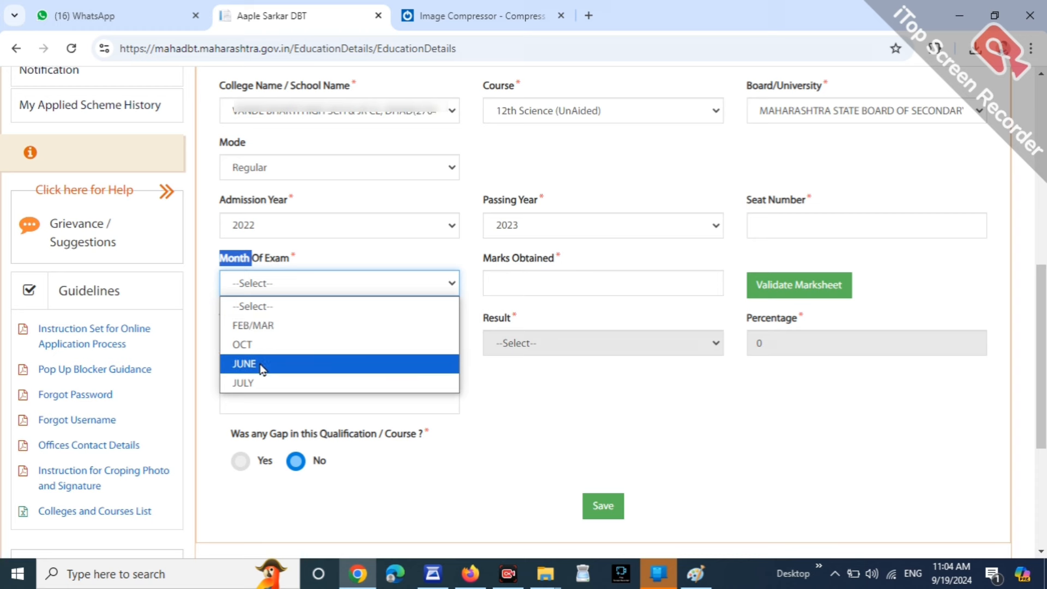
{"action": "left_click", "coordinate": [281, 337]}
{"action": "left_click", "coordinate": [375, 255]}
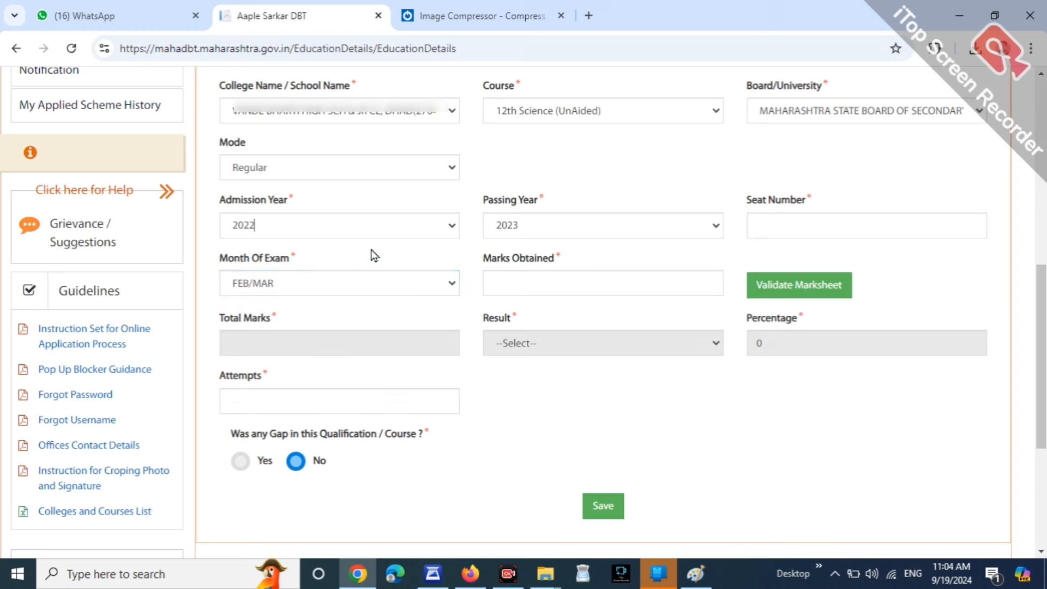
{"action": "left_click_drag", "start_coordinate": [482, 268], "coordinate": [535, 291]}
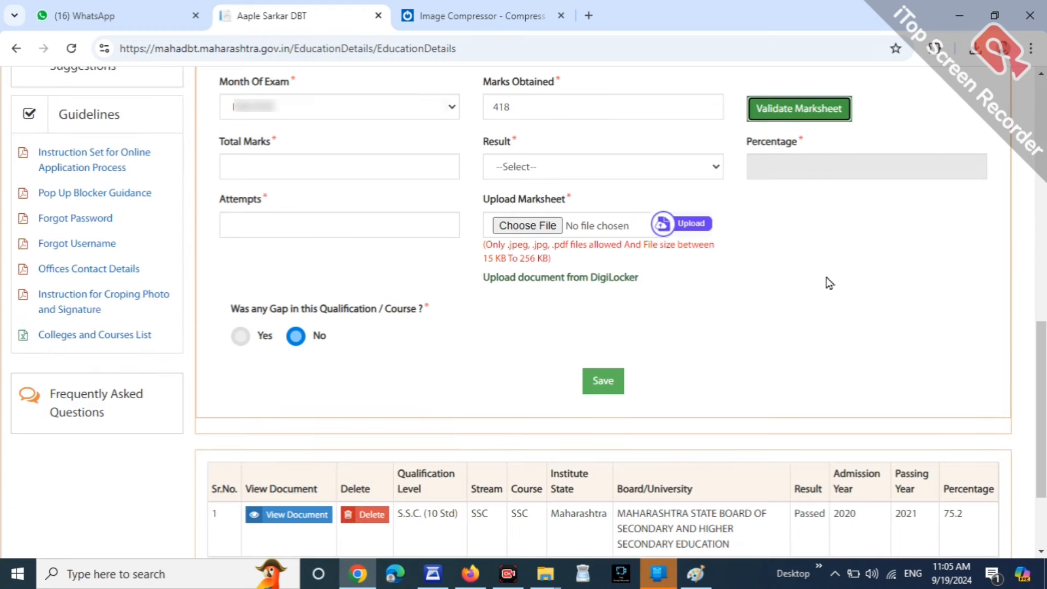
Enter 600 as the HSC Total Marks and set the Result to Passed.
{"action": "left_click_drag", "start_coordinate": [222, 143], "coordinate": [272, 168]}
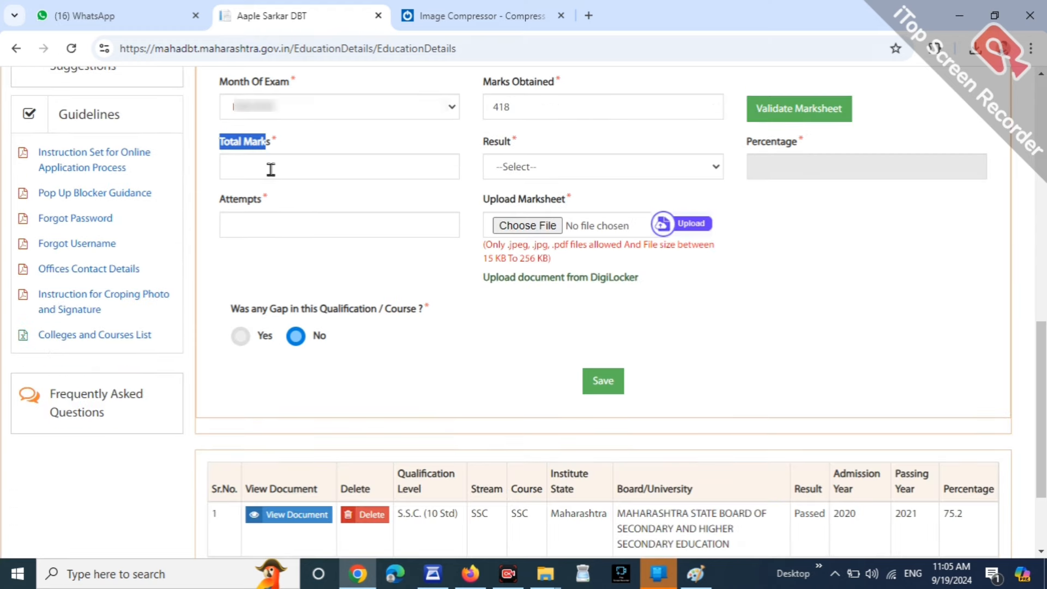
{"action": "left_click", "coordinate": [271, 169]}
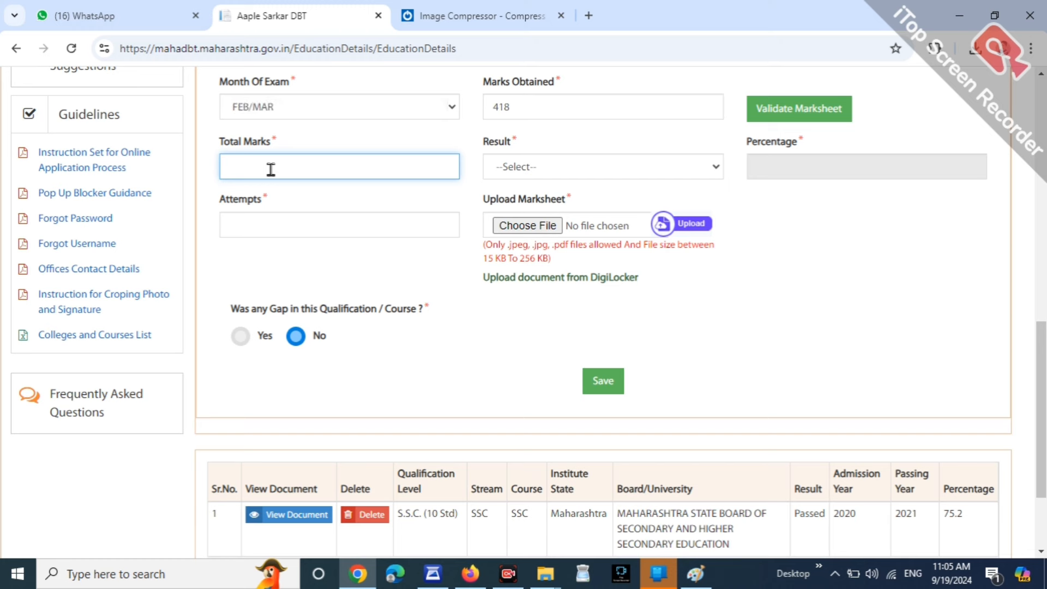
{"action": "type", "text": "600"}
{"action": "left_click", "coordinate": [575, 159]}
{"action": "left_click", "coordinate": [546, 208]}
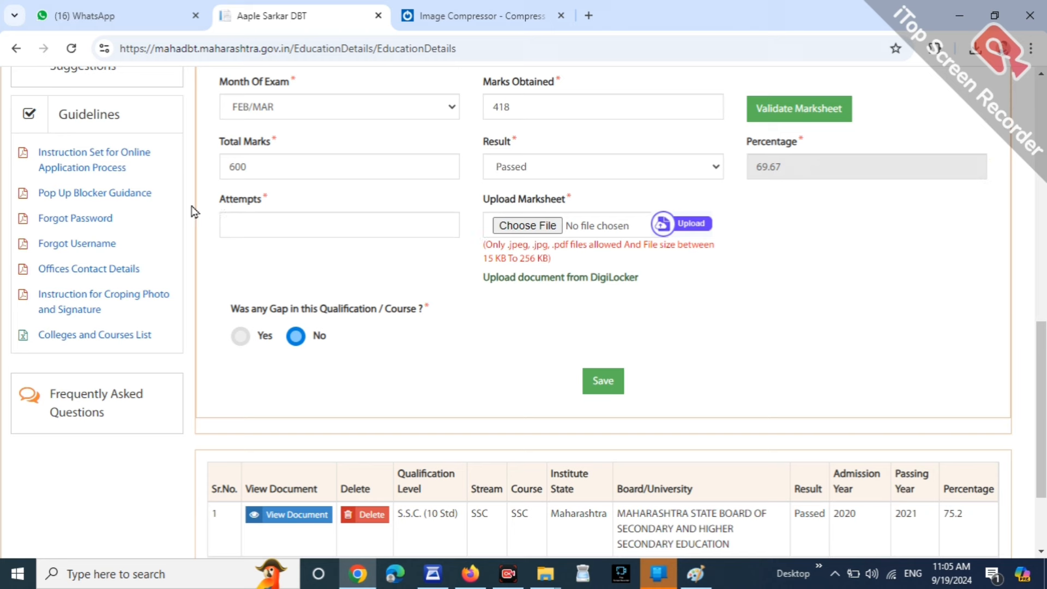
Enter 1 for the HSC Attempts and attach 12TH.jpg as the marksheet.
{"action": "double_click", "coordinate": [277, 203]}
{"action": "left_click", "coordinate": [270, 229]}
{"action": "type", "text": "1"}
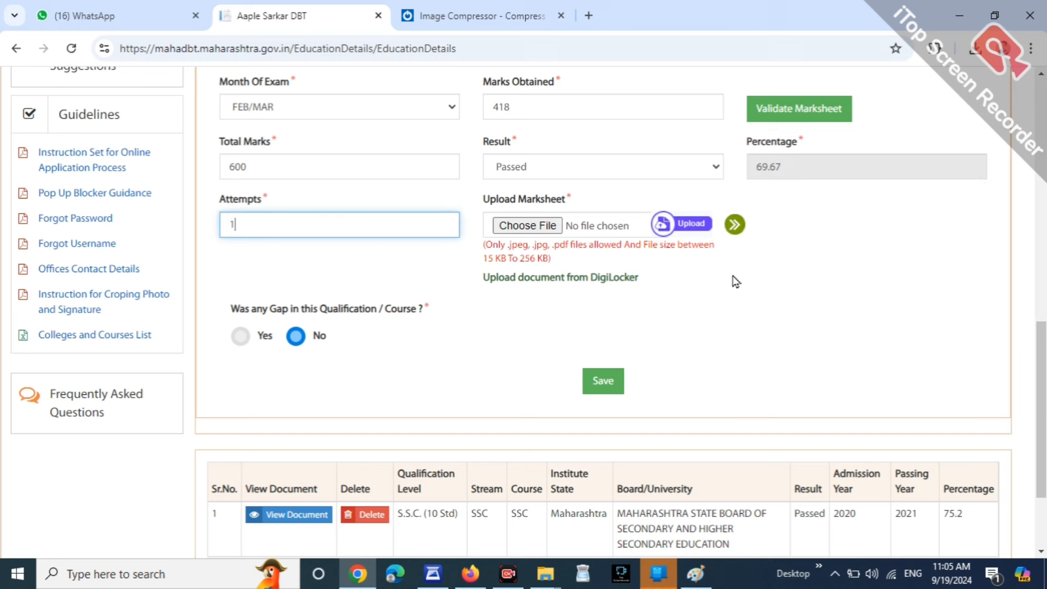
{"action": "left_click", "coordinate": [727, 309]}
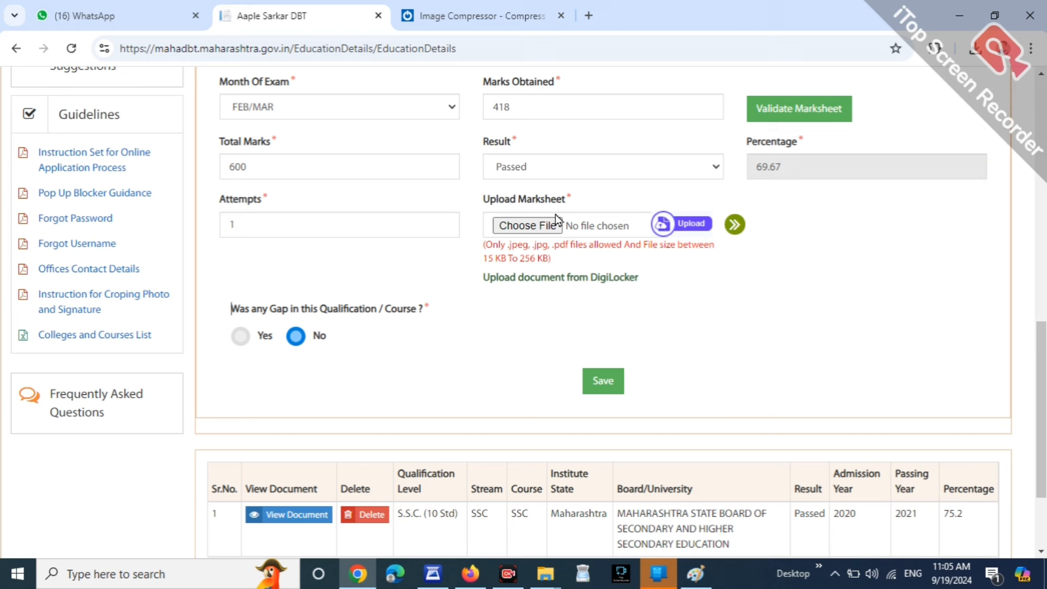
{"action": "left_click", "coordinate": [528, 225]}
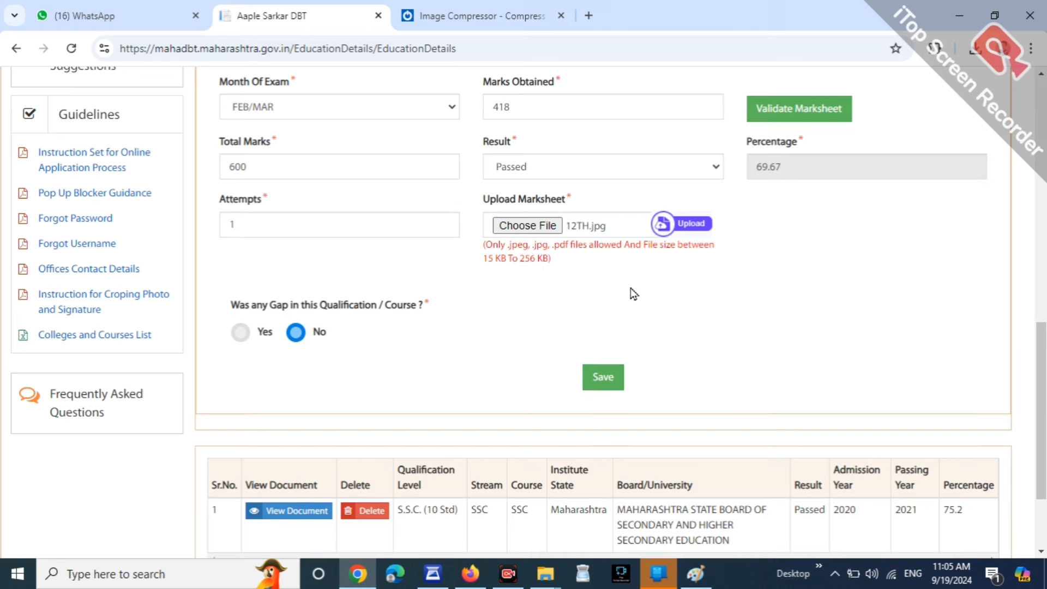
Save the HSC qualification details and dismiss the confirmation message.
{"action": "left_click", "coordinate": [557, 329]}
{"action": "left_click", "coordinate": [603, 379]}
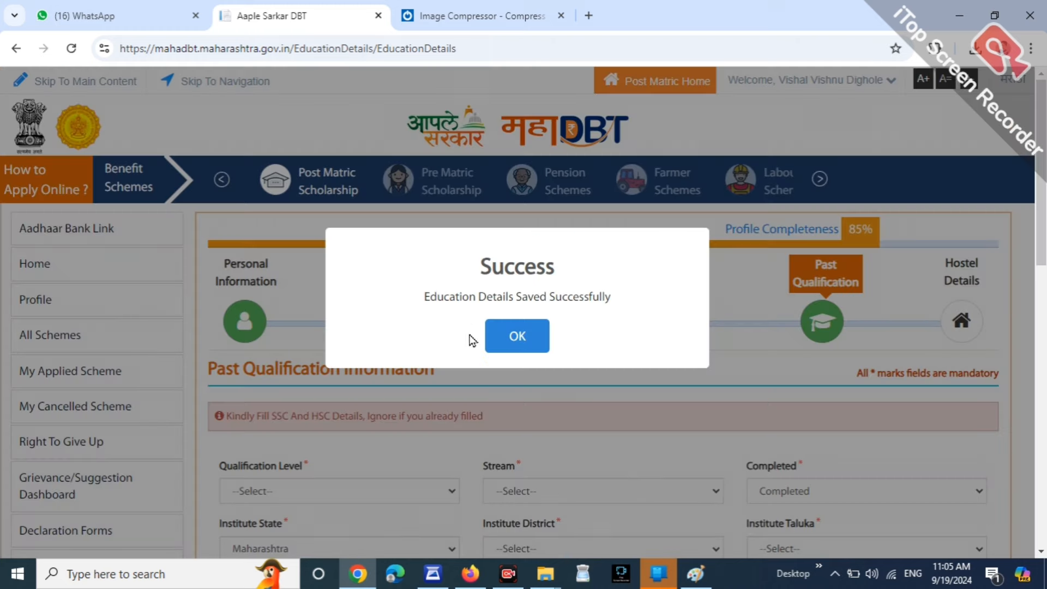
{"action": "left_click", "coordinate": [518, 336]}
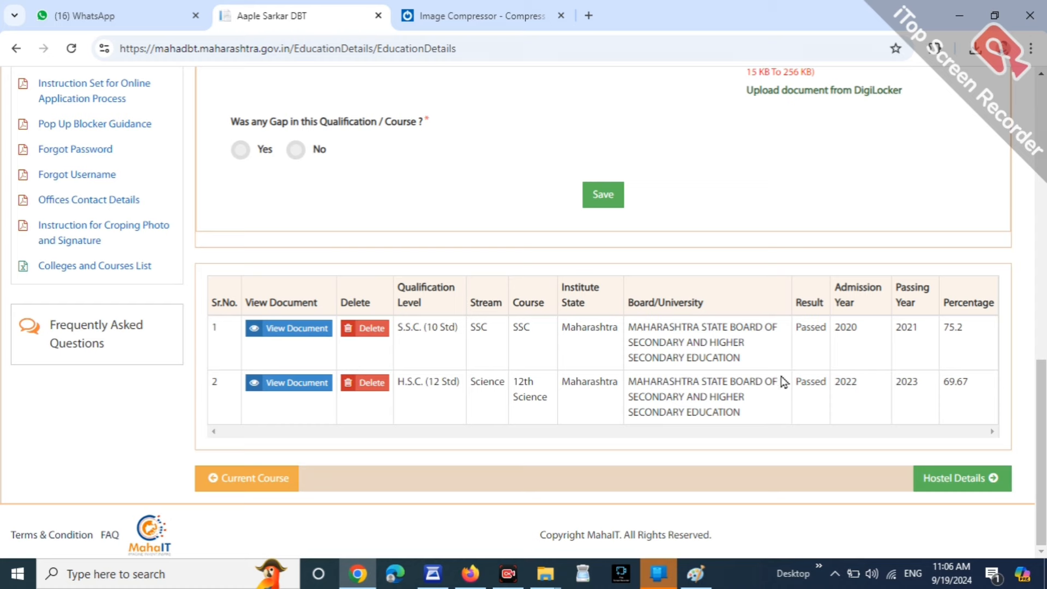
Proceed to the Hostel Details section of the profile and bring up the Beneficiary Category options.
{"action": "left_click", "coordinate": [977, 479]}
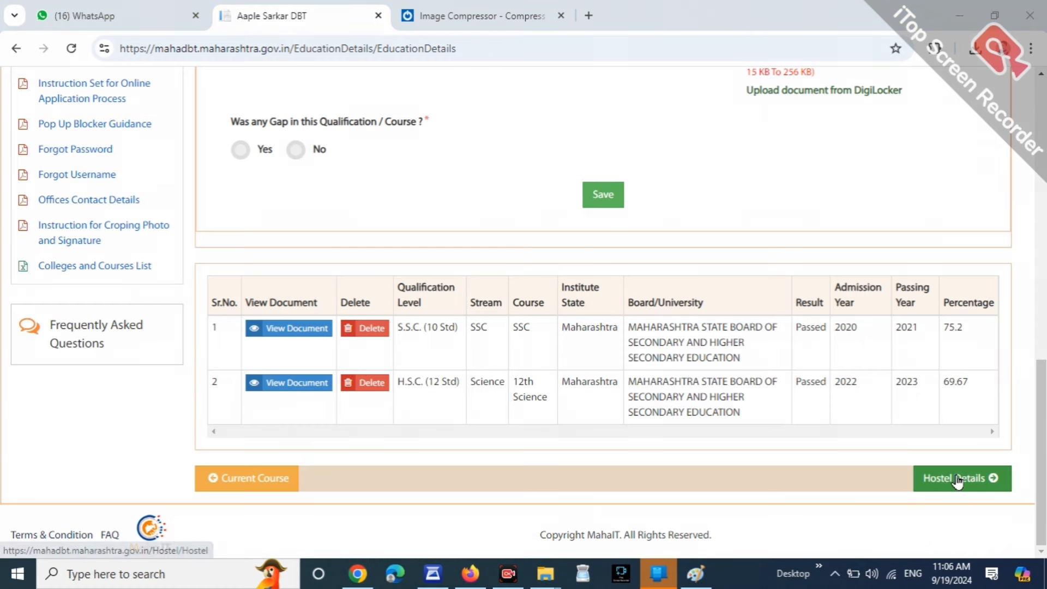
{"action": "scroll", "coordinate": [662, 380], "scroll_direction": "down", "scroll_amount": 1}
{"action": "scroll", "coordinate": [662, 380], "scroll_direction": "down", "scroll_amount": 2}
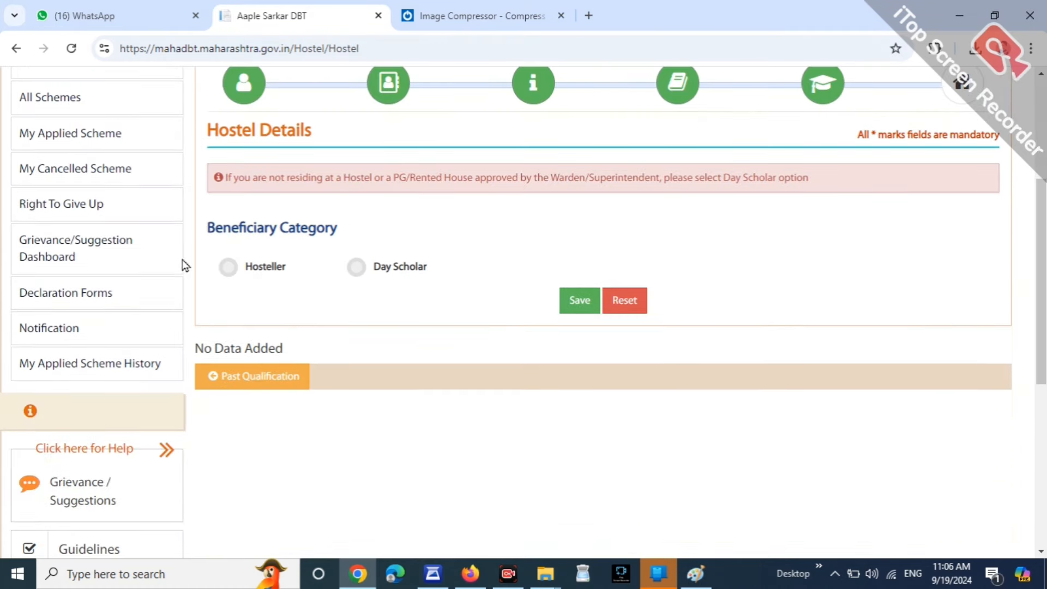
Choose Hosteller as the Beneficiary Category and examine its State, District, Taluka and Hostel Type fields.
{"action": "left_click", "coordinate": [224, 273]}
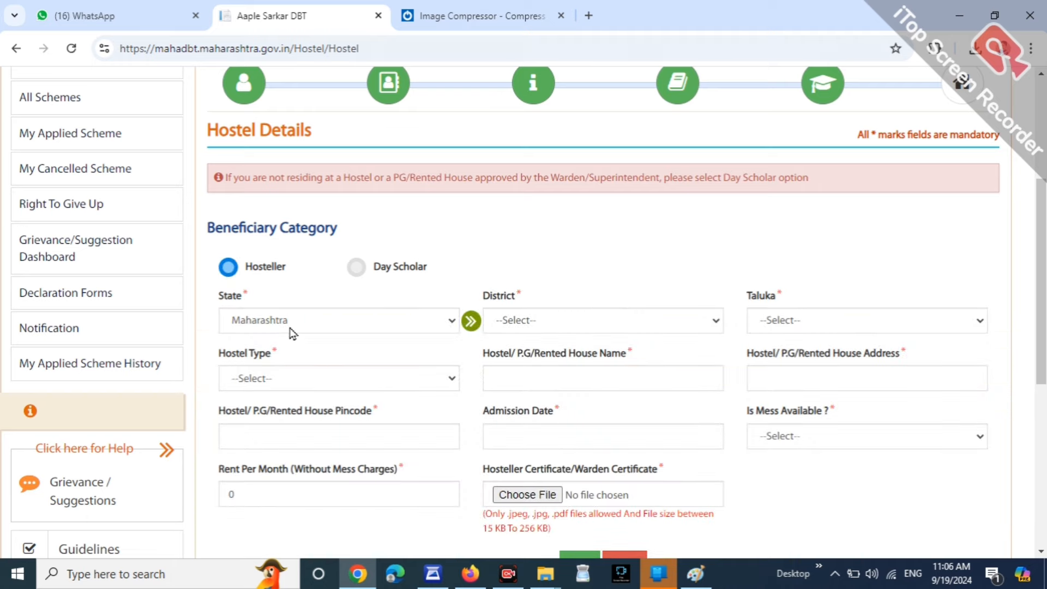
{"action": "scroll", "coordinate": [229, 262], "scroll_direction": "down", "scroll_amount": 1}
{"action": "double_click", "coordinate": [228, 219]}
{"action": "double_click", "coordinate": [490, 221]}
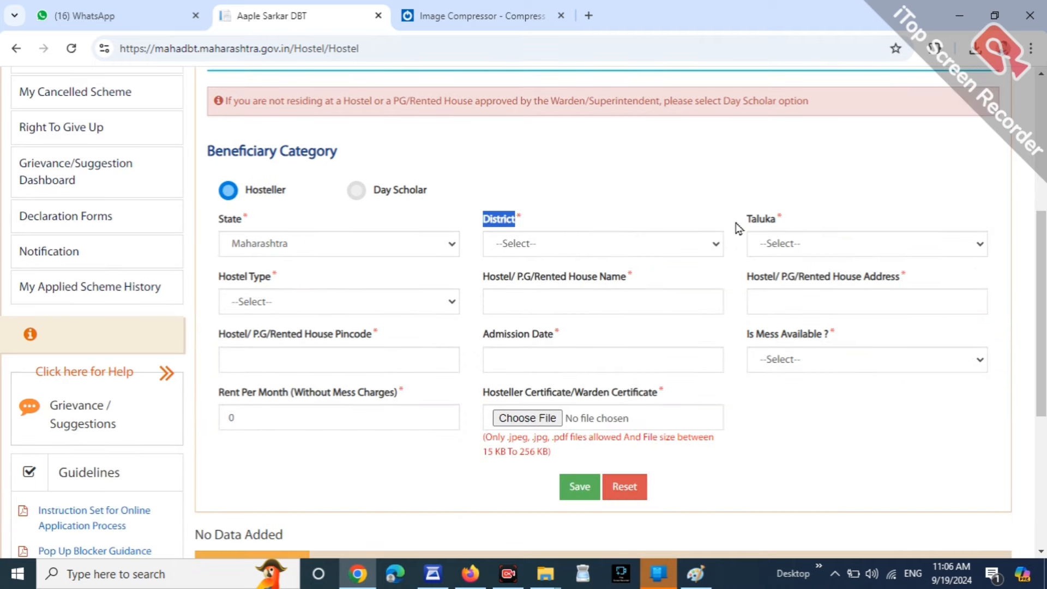
{"action": "left_click_drag", "start_coordinate": [752, 219], "coordinate": [776, 219]}
{"action": "left_click", "coordinate": [310, 302]}
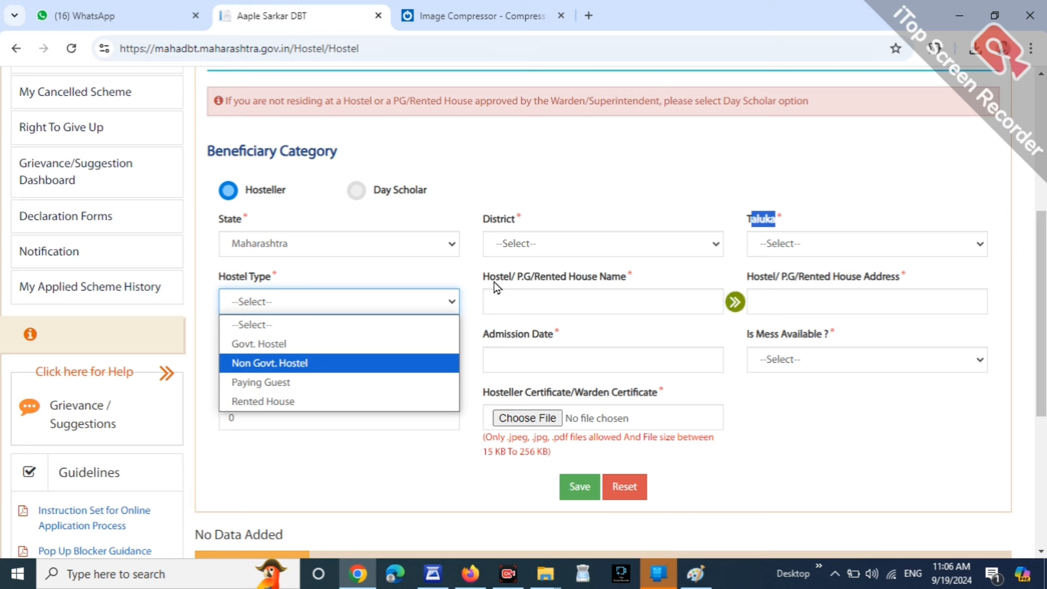
Examine the required hostel name, address, pincode, admission date, mess, monthly rent and warden certificate fields.
{"action": "left_click_drag", "start_coordinate": [485, 278], "coordinate": [650, 271]}
{"action": "left_click", "coordinate": [672, 272]}
{"action": "left_click_drag", "start_coordinate": [531, 281], "coordinate": [650, 285]}
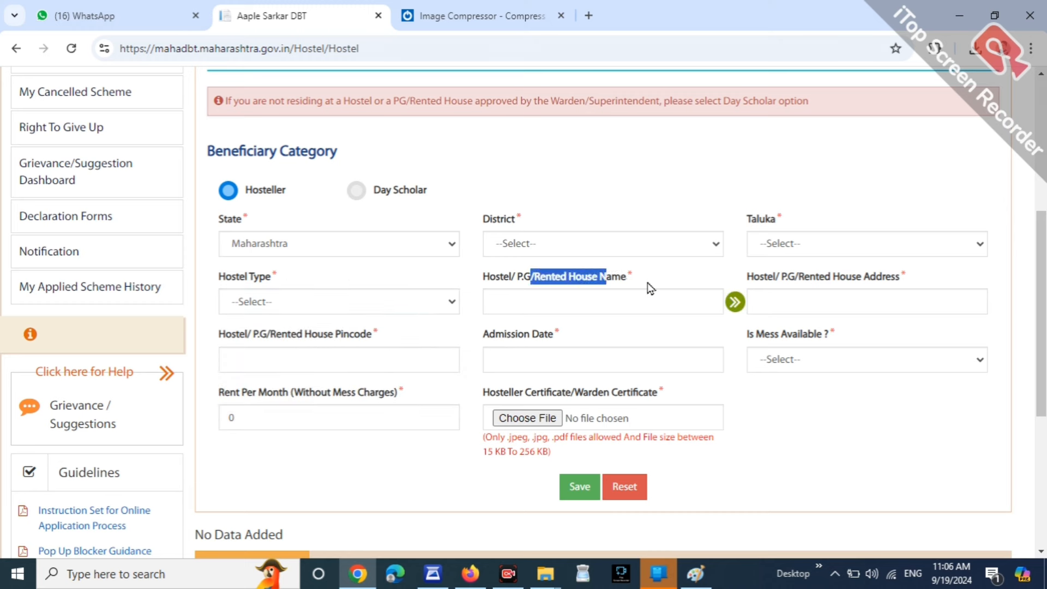
{"action": "left_click_drag", "start_coordinate": [759, 277], "coordinate": [901, 279]}
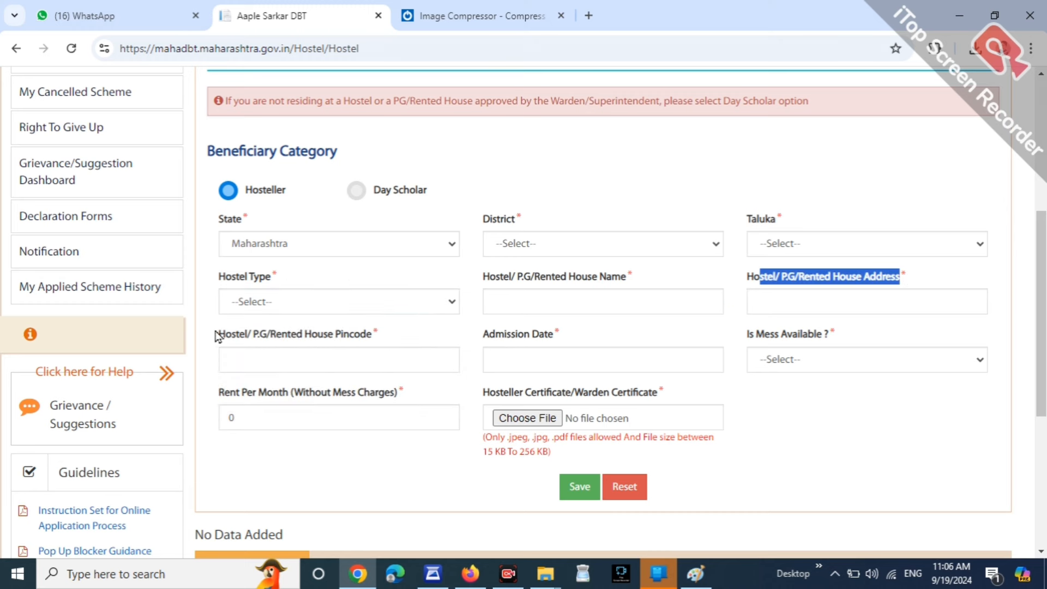
{"action": "left_click_drag", "start_coordinate": [217, 334], "coordinate": [381, 334]}
{"action": "left_click_drag", "start_coordinate": [483, 334], "coordinate": [525, 335]}
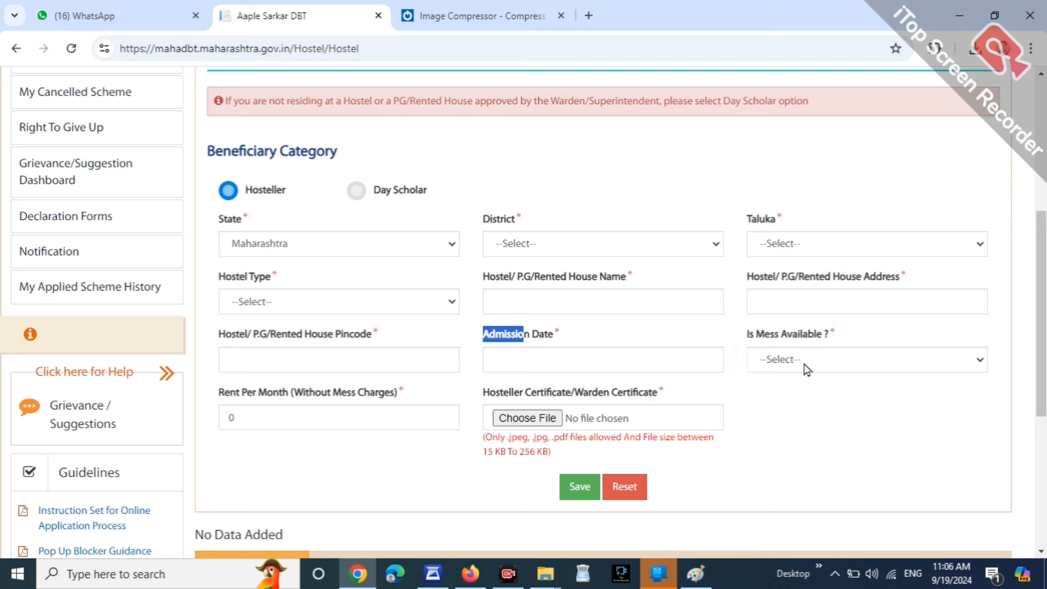
{"action": "left_click_drag", "start_coordinate": [754, 334], "coordinate": [874, 334]}
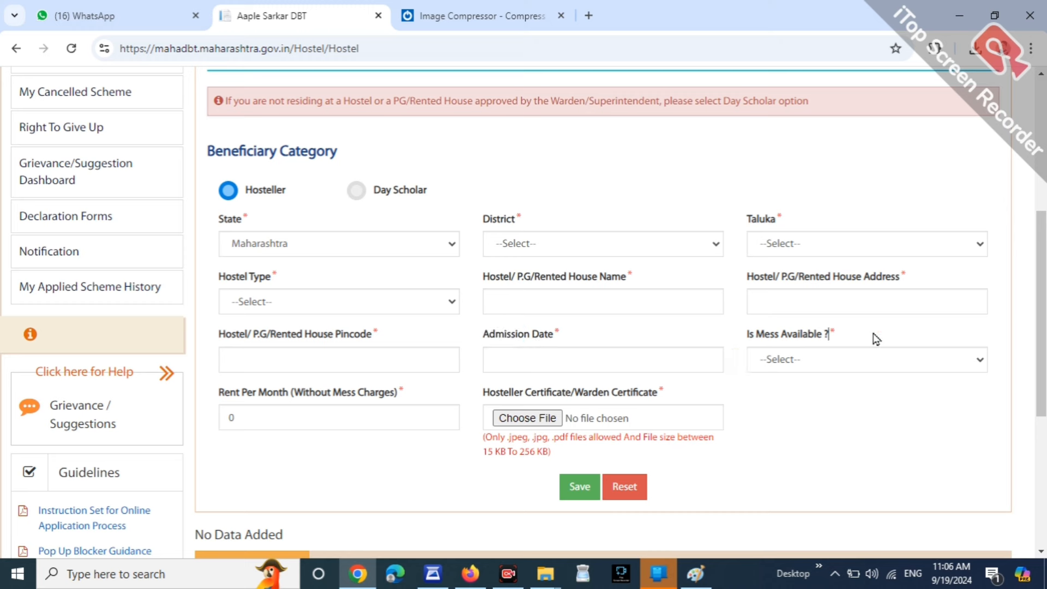
{"action": "left_click", "coordinate": [818, 360]}
{"action": "left_click", "coordinate": [721, 472]}
{"action": "left_click_drag", "start_coordinate": [224, 392], "coordinate": [304, 397]}
{"action": "left_click", "coordinate": [287, 443]}
{"action": "left_click_drag", "start_coordinate": [512, 392], "coordinate": [594, 401]}
{"action": "left_click", "coordinate": [622, 404]}
{"action": "left_click_drag", "start_coordinate": [517, 405], "coordinate": [636, 404]}
{"action": "left_click", "coordinate": [637, 404]}
Set the Beneficiary Category to Day Scholar, save the hostel details and check the profile completeness.
{"action": "left_click", "coordinate": [372, 195]}
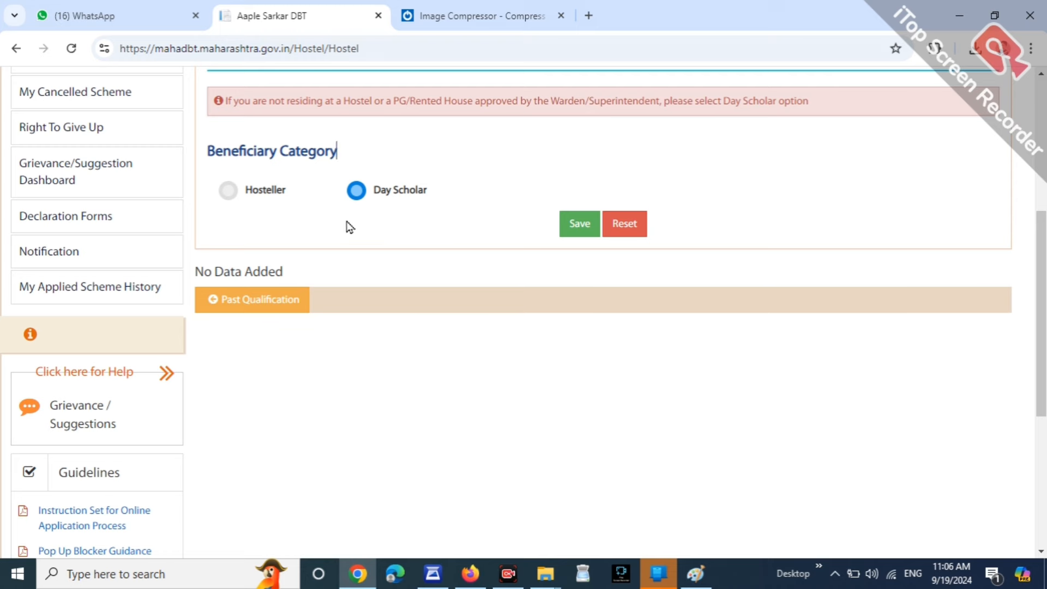
{"action": "left_click", "coordinate": [580, 233]}
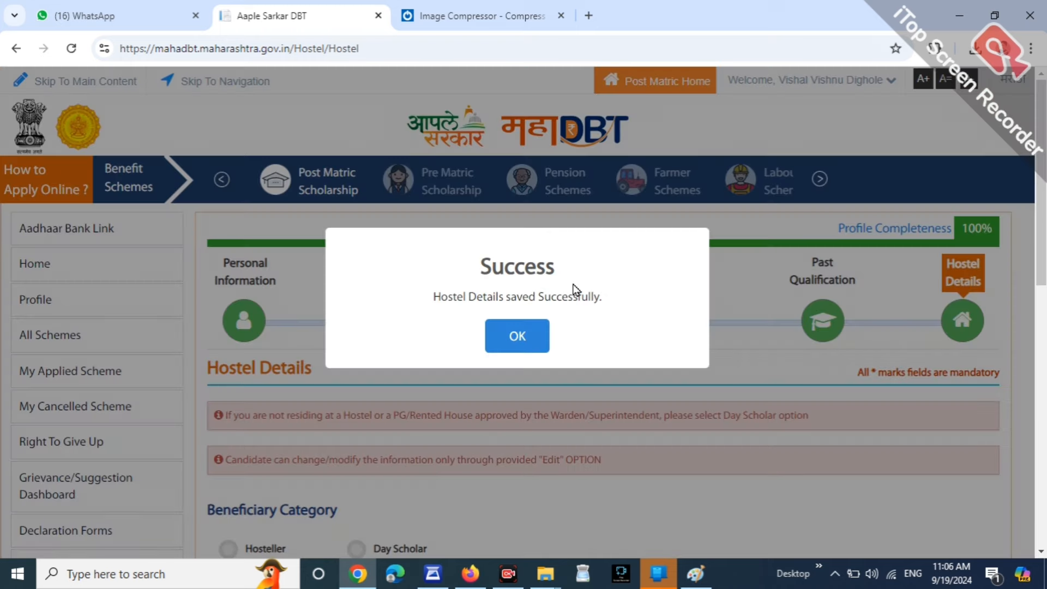
{"action": "left_click", "coordinate": [518, 339]}
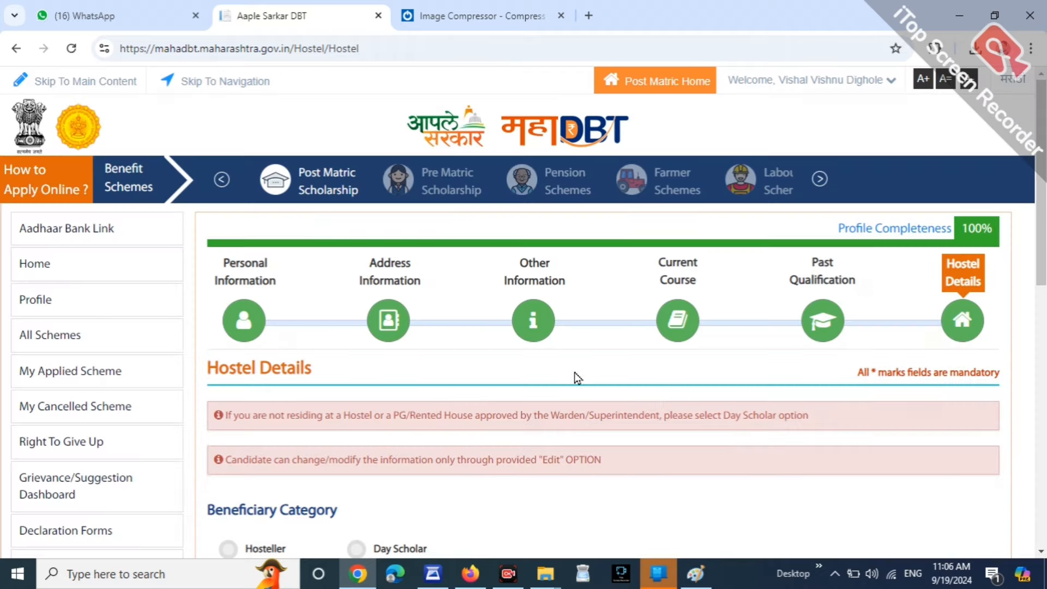
{"action": "left_click_drag", "start_coordinate": [849, 227], "coordinate": [917, 224]}
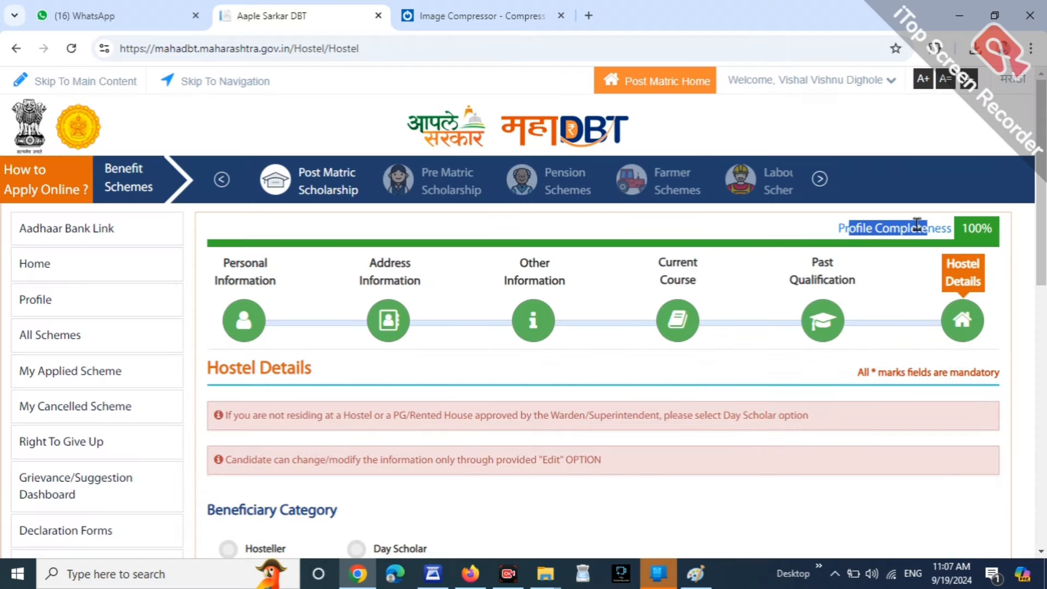
Open the list of all post-matric schemes and look over its Department and Scheme Name filters.
{"action": "left_click", "coordinate": [53, 349]}
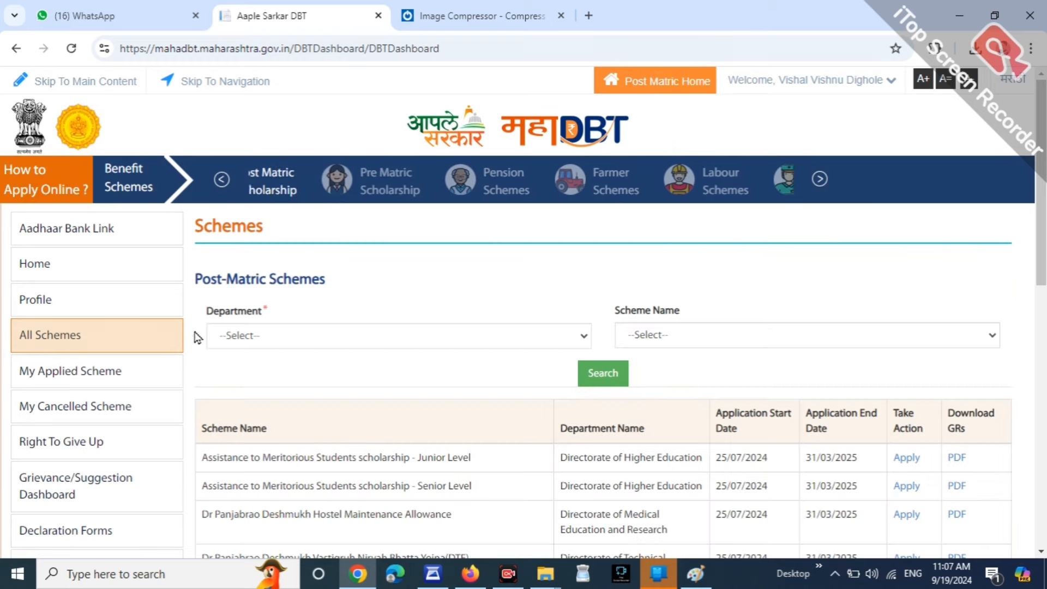
{"action": "scroll", "coordinate": [818, 304], "scroll_direction": "down", "scroll_amount": 1}
{"action": "scroll", "coordinate": [403, 163], "scroll_direction": "down", "scroll_amount": 3}
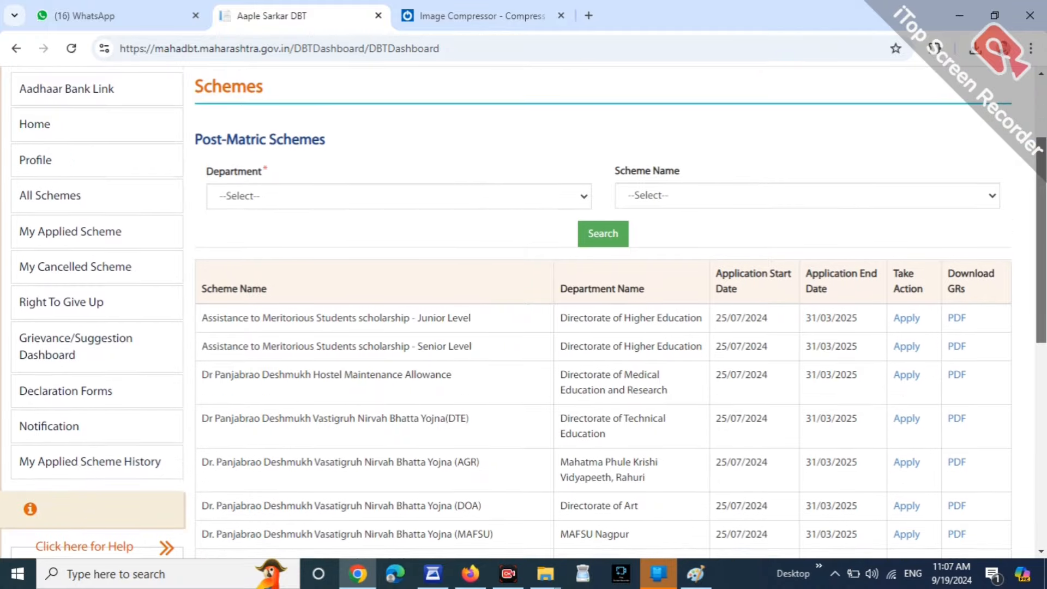
{"action": "left_click_drag", "start_coordinate": [214, 106], "coordinate": [308, 115]}
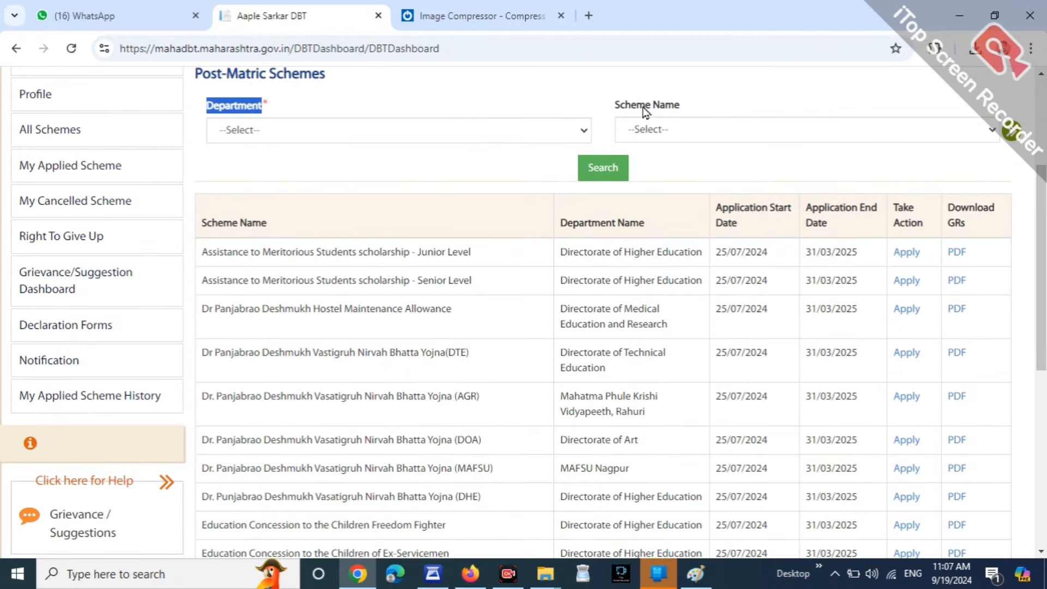
{"action": "left_click_drag", "start_coordinate": [622, 106], "coordinate": [711, 110]}
{"action": "left_click", "coordinate": [720, 111]}
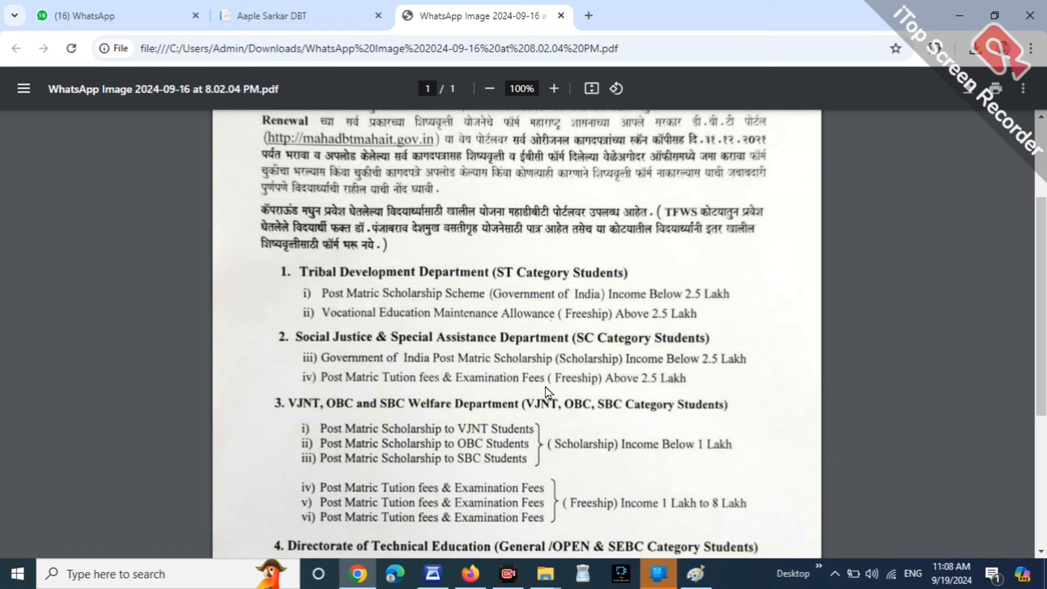
Read the scholarship notice PDF for the departments, student categories and income limits of each scheme.
{"action": "key", "text": "ctrl+minus"}
{"action": "scroll", "coordinate": [531, 375], "scroll_direction": "up", "scroll_amount": 3}
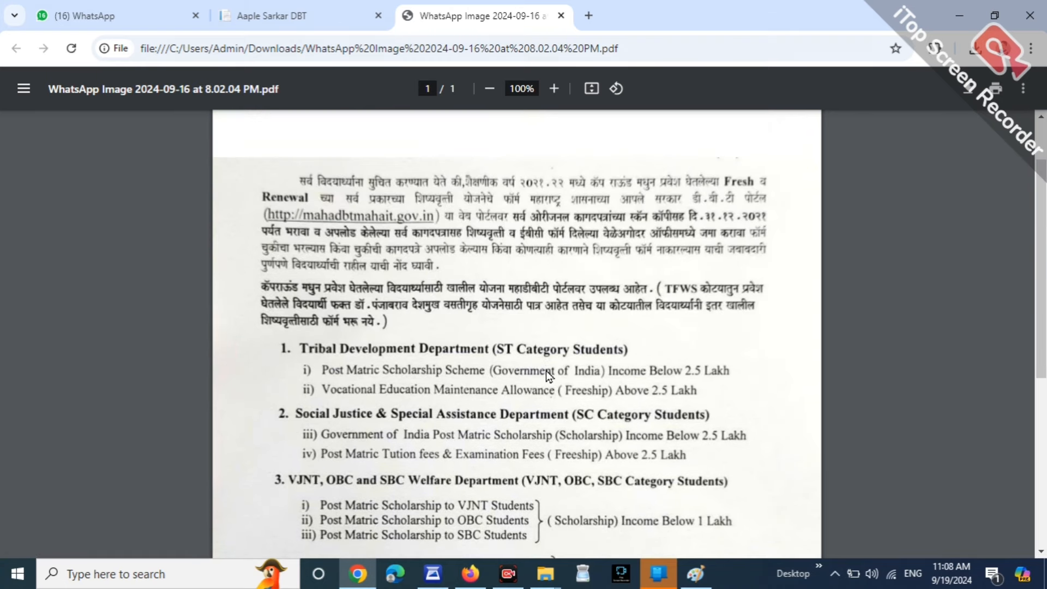
{"action": "scroll", "coordinate": [506, 264], "scroll_direction": "down", "scroll_amount": 2}
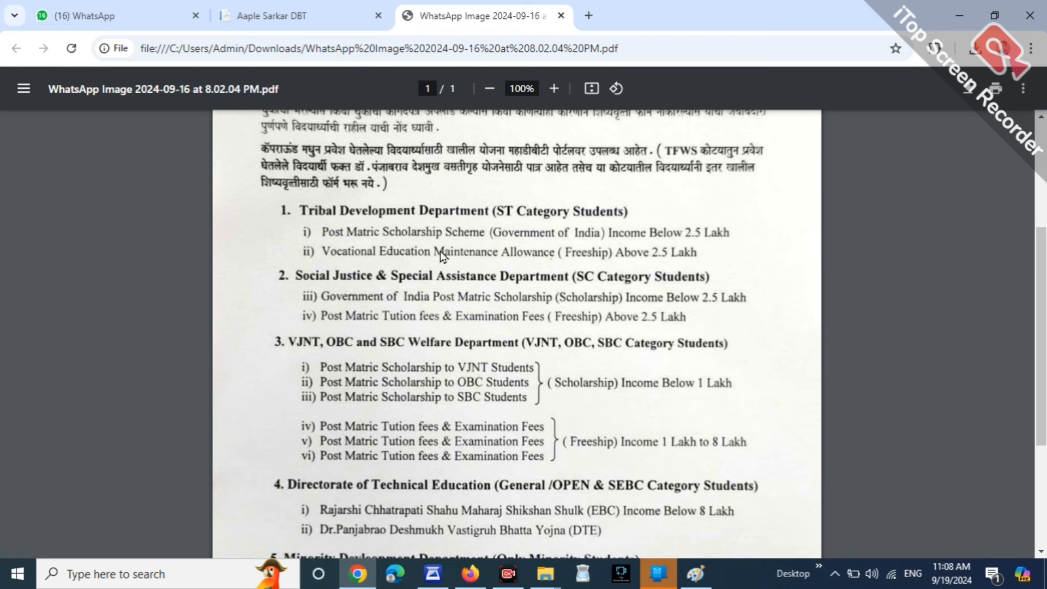
{"action": "scroll", "coordinate": [535, 235], "scroll_direction": "down", "scroll_amount": 1}
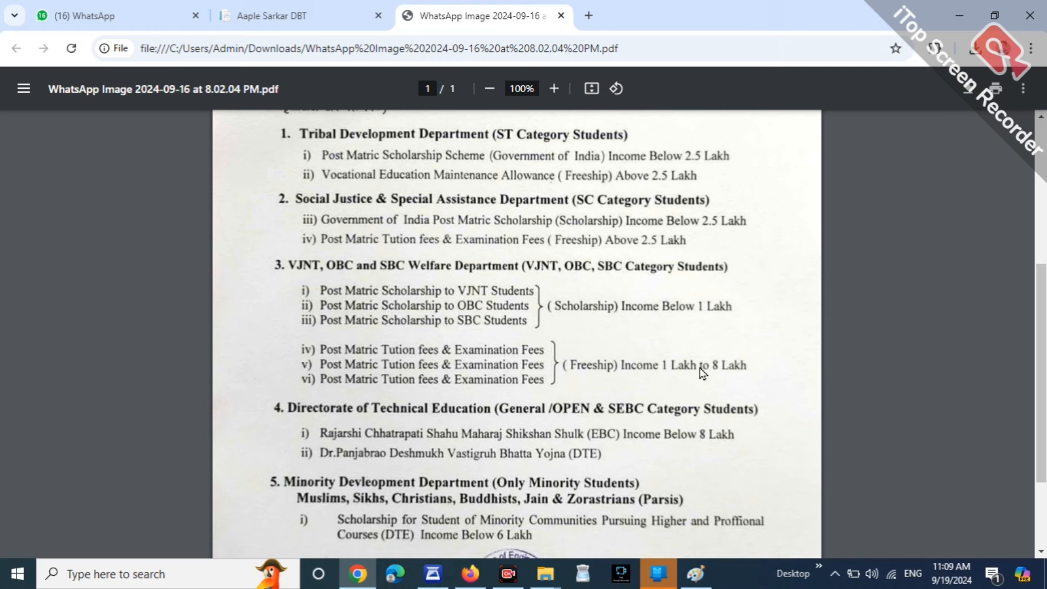
{"action": "scroll", "coordinate": [377, 375], "scroll_direction": "down", "scroll_amount": 3}
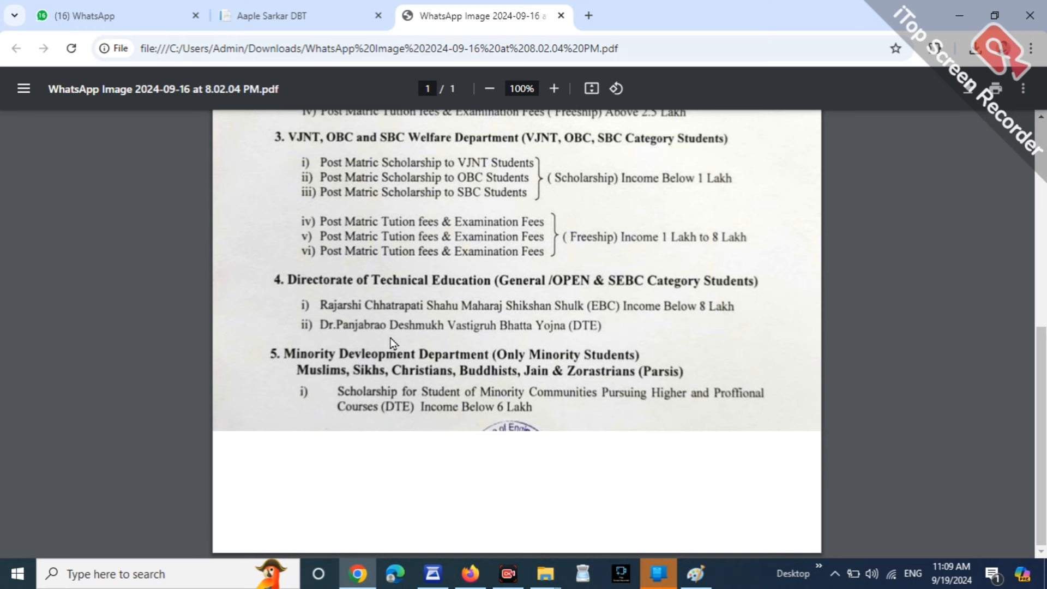
{"action": "left_click", "coordinate": [342, 15]}
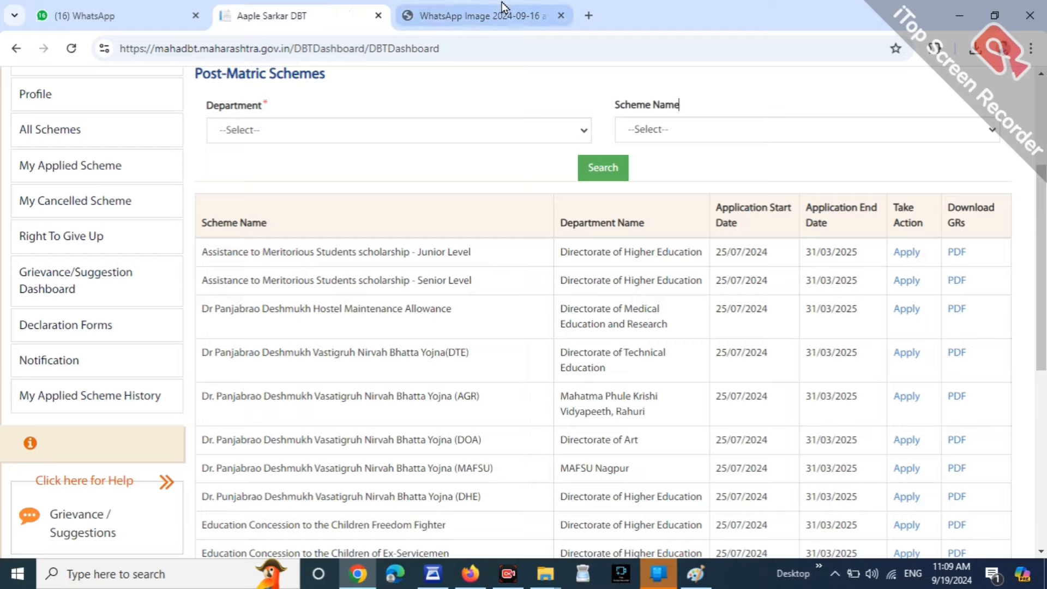
{"action": "left_click", "coordinate": [488, 15]}
{"action": "scroll", "coordinate": [491, 237], "scroll_direction": "up", "scroll_amount": 6}
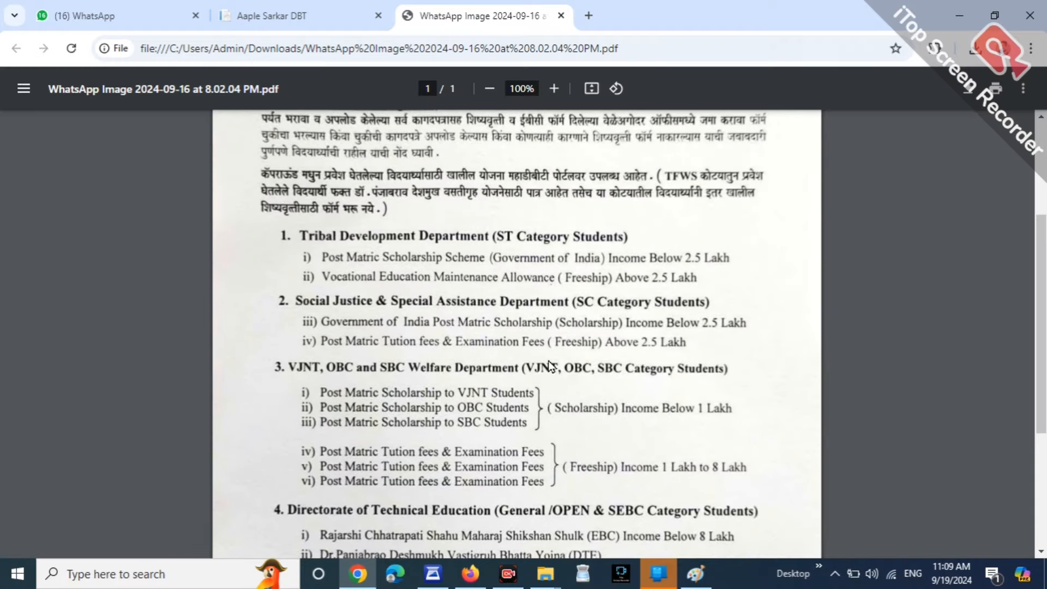
{"action": "scroll", "coordinate": [550, 365], "scroll_direction": "down", "scroll_amount": 2}
Return to the schemes page and set the Department to OBC, SEBC, VJNT & SBC Welfare Department.
{"action": "left_click", "coordinate": [341, 17]}
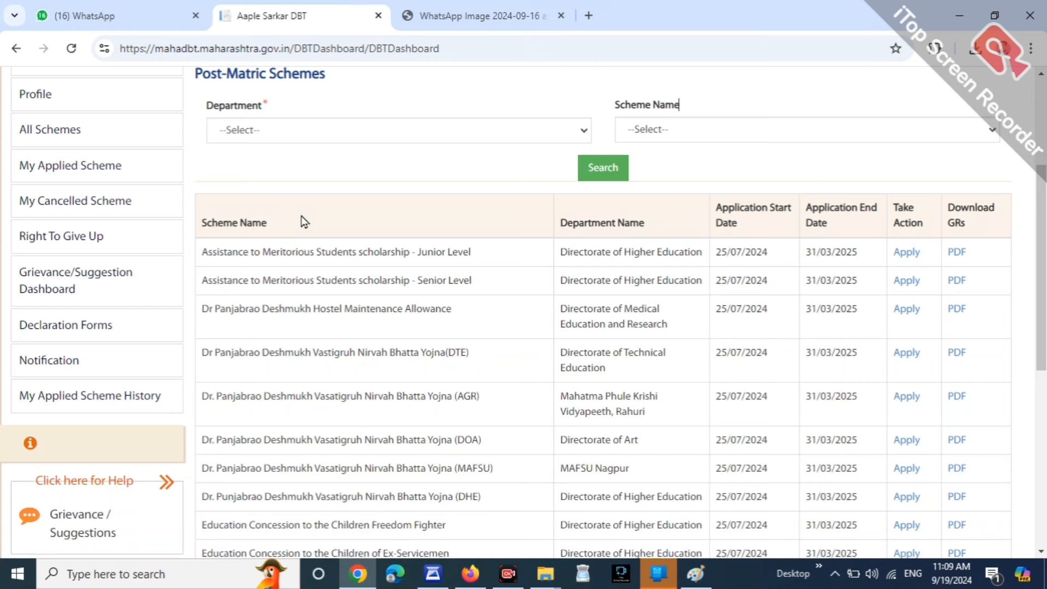
{"action": "left_click", "coordinate": [300, 129]}
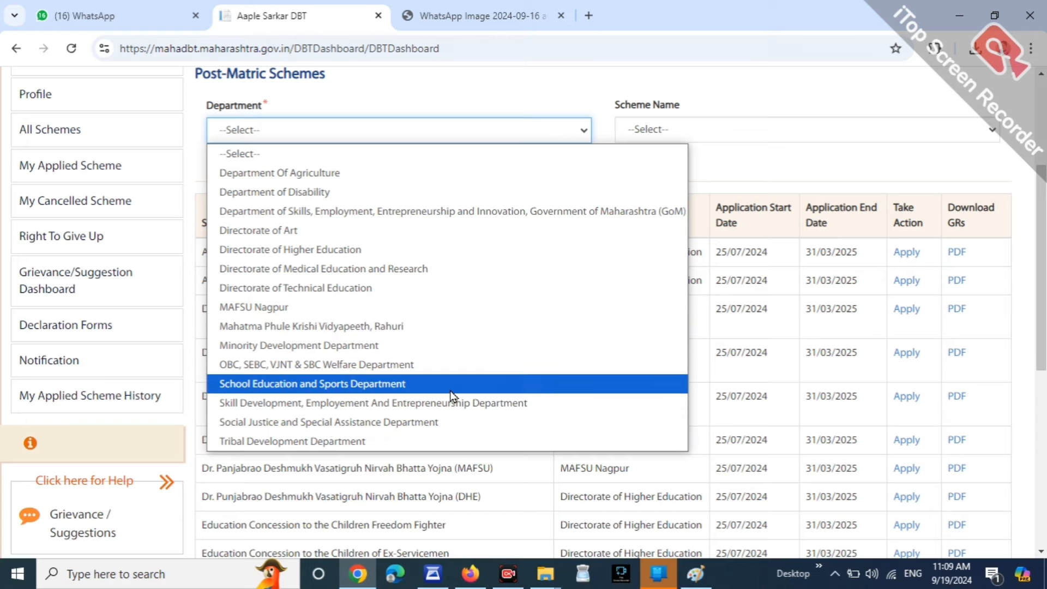
{"action": "left_click", "coordinate": [447, 360]}
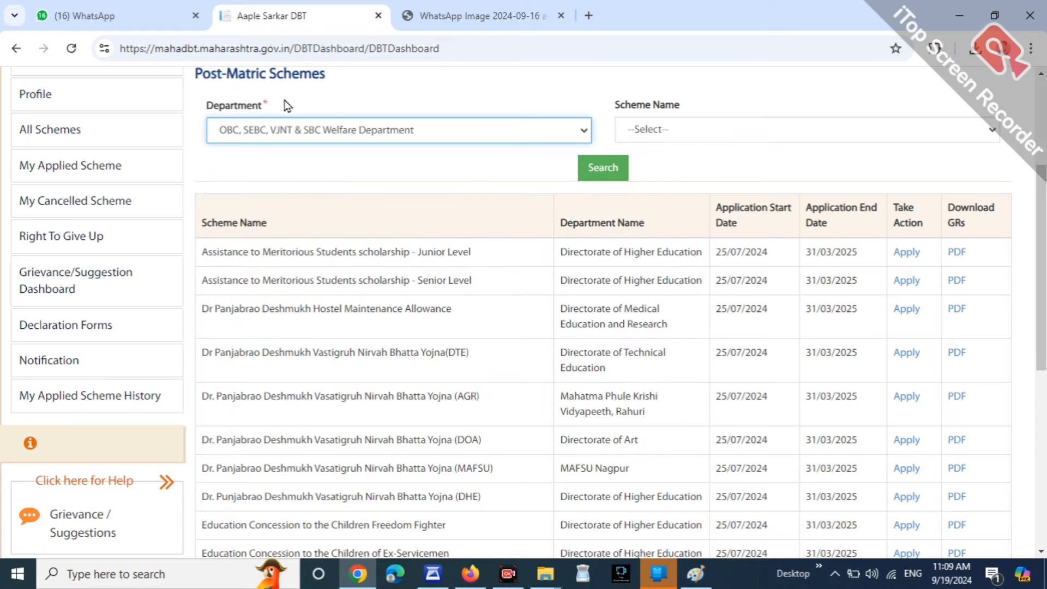
Check the scheme names in the notice, choose Post Matric Scholarship to VJNT Students and search for it.
{"action": "left_click", "coordinate": [460, 6]}
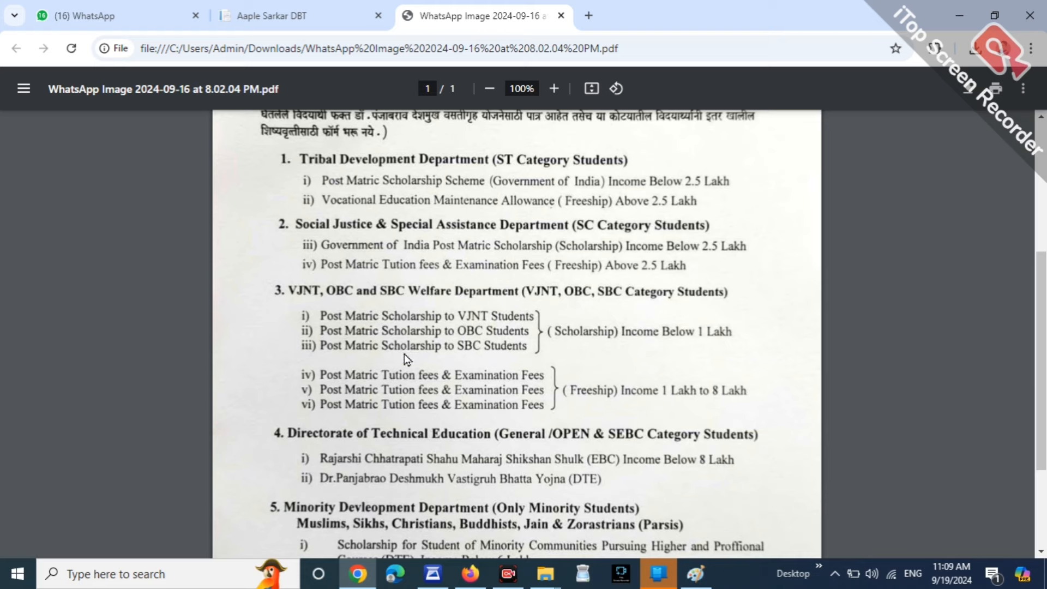
{"action": "left_click", "coordinate": [317, 10]}
{"action": "left_click", "coordinate": [748, 133]}
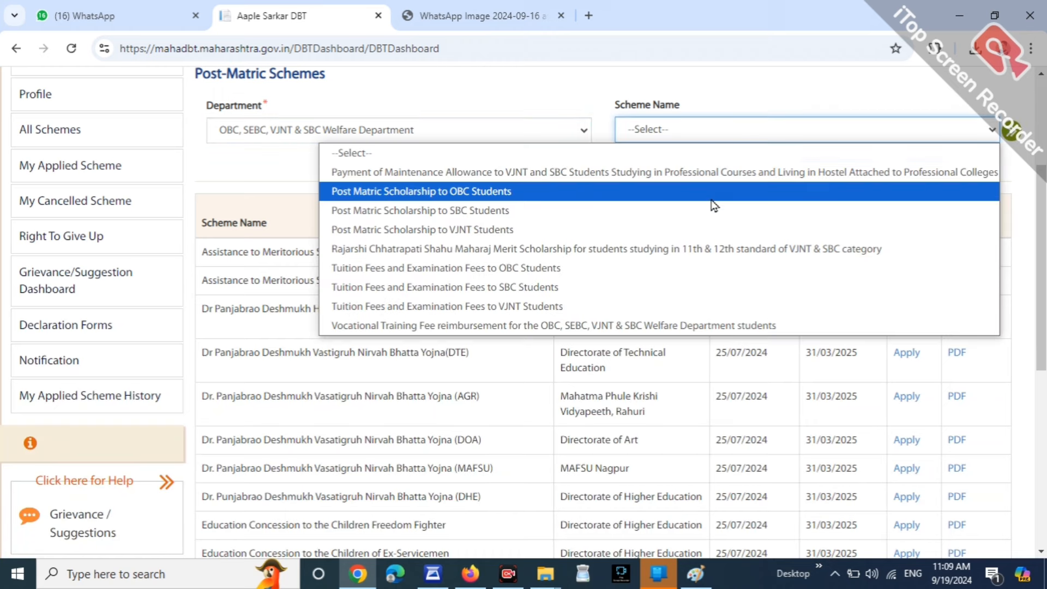
{"action": "left_click", "coordinate": [704, 229]}
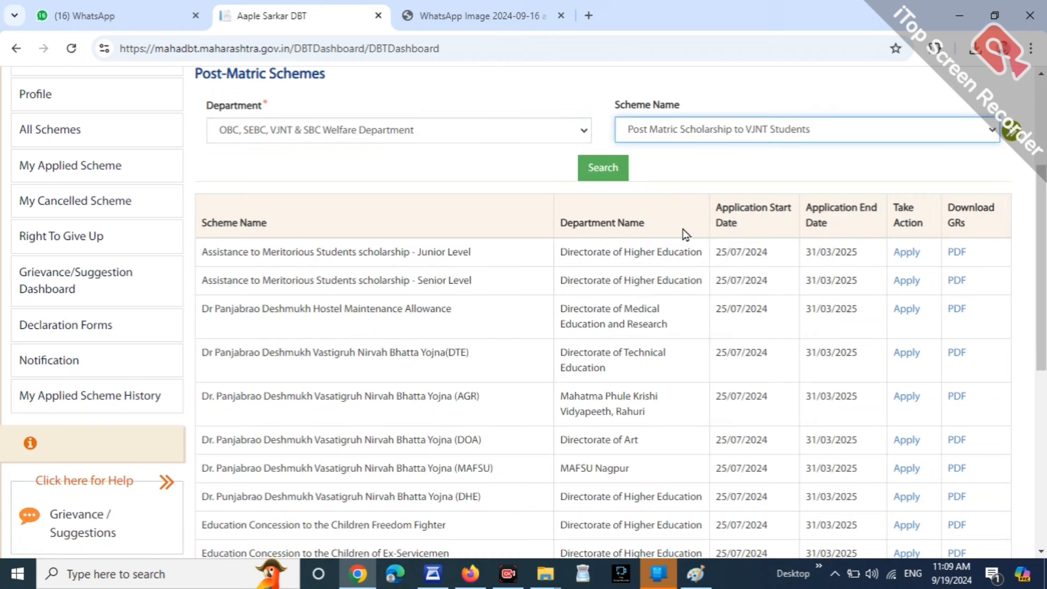
{"action": "left_click", "coordinate": [610, 172]}
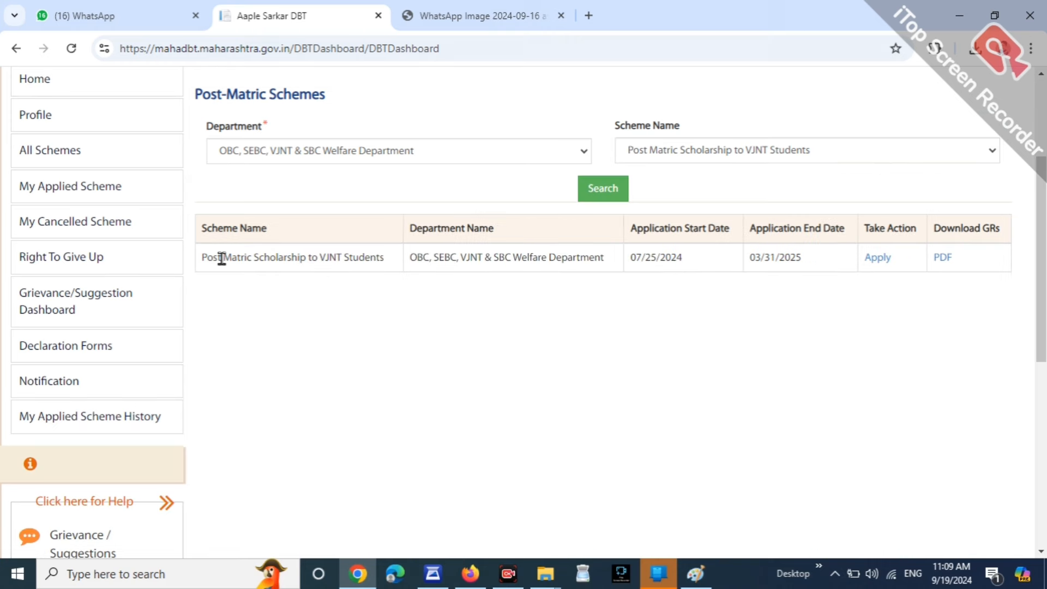
Review the scheme's name, department and application start date, and start applying for it.
{"action": "left_click_drag", "start_coordinate": [221, 257], "coordinate": [327, 257]}
{"action": "left_click_drag", "start_coordinate": [440, 268], "coordinate": [527, 260]}
{"action": "left_click_drag", "start_coordinate": [672, 258], "coordinate": [689, 262]}
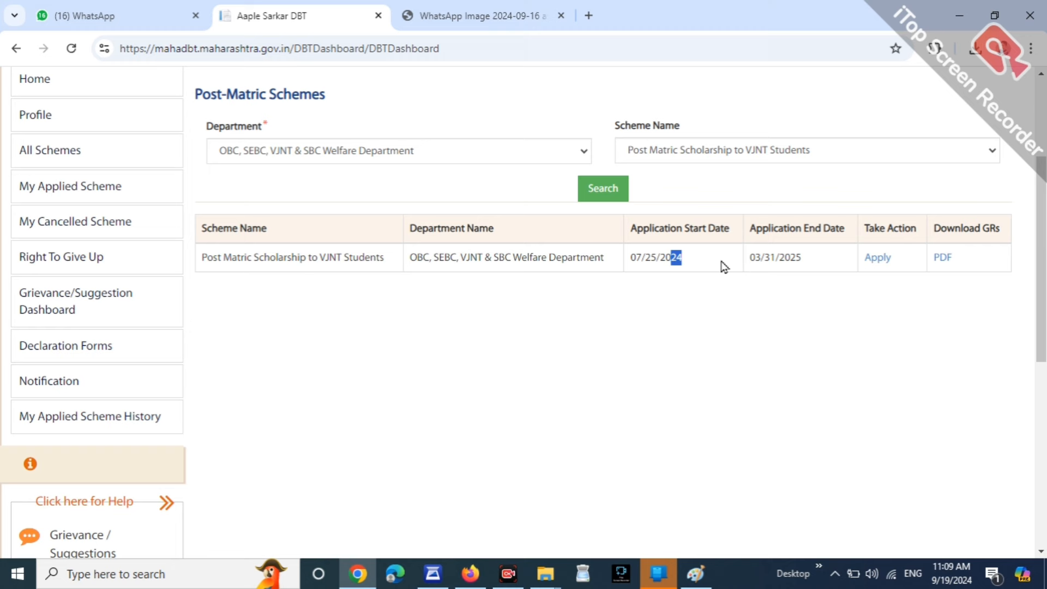
{"action": "left_click", "coordinate": [877, 258]}
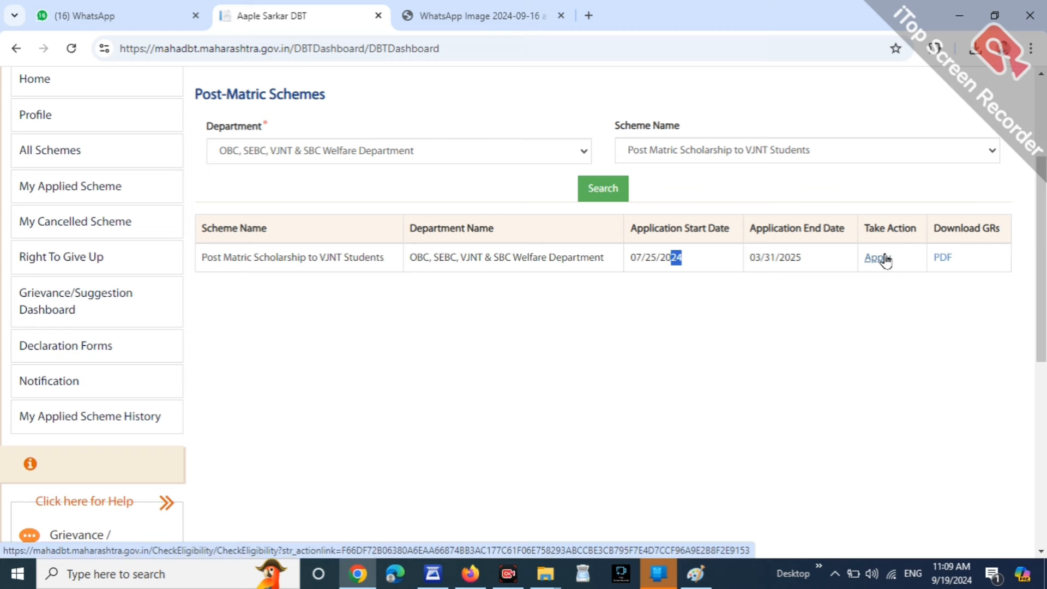
Answer No to the renewal application question and review the Leaving Certificate requirement.
{"action": "left_click_drag", "start_coordinate": [239, 151], "coordinate": [334, 141]}
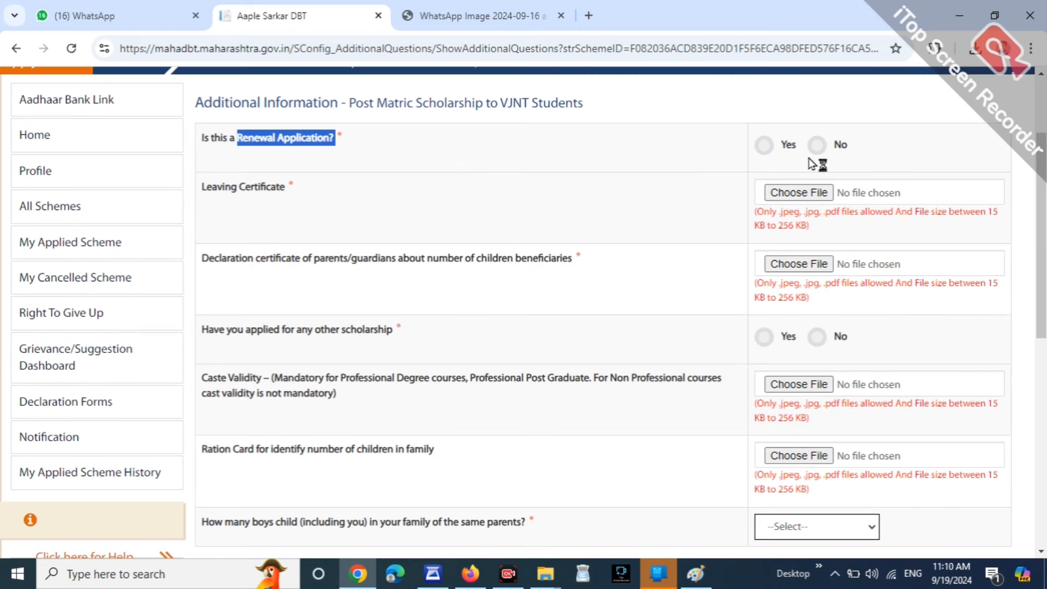
{"action": "left_click", "coordinate": [817, 145]}
{"action": "left_click", "coordinate": [597, 170]}
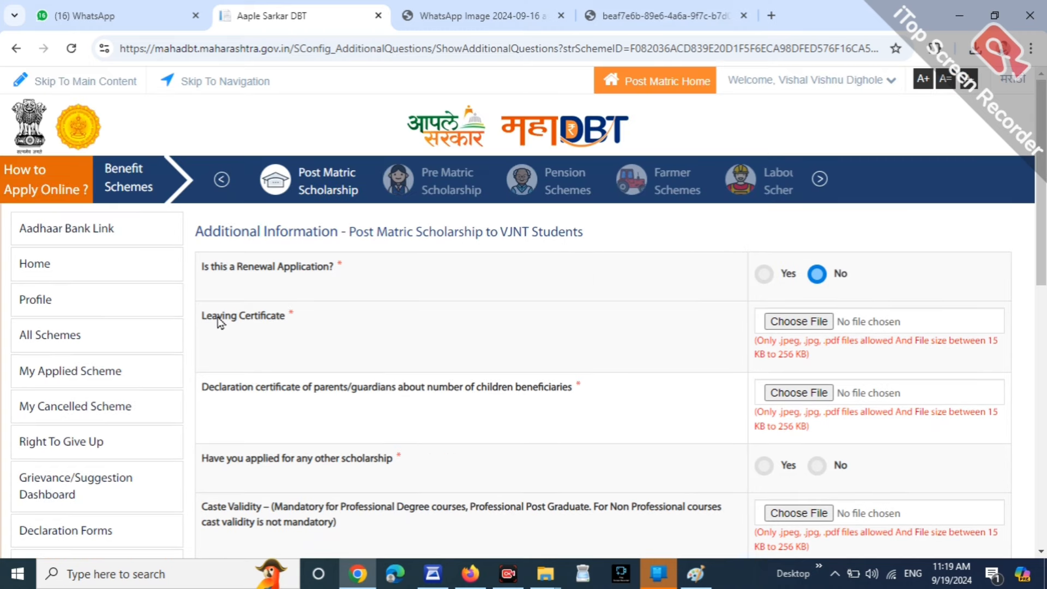
{"action": "left_click_drag", "start_coordinate": [203, 317], "coordinate": [294, 317]}
{"action": "left_click", "coordinate": [405, 324]}
{"action": "left_click_drag", "start_coordinate": [203, 267], "coordinate": [386, 265]}
{"action": "left_click", "coordinate": [390, 274]}
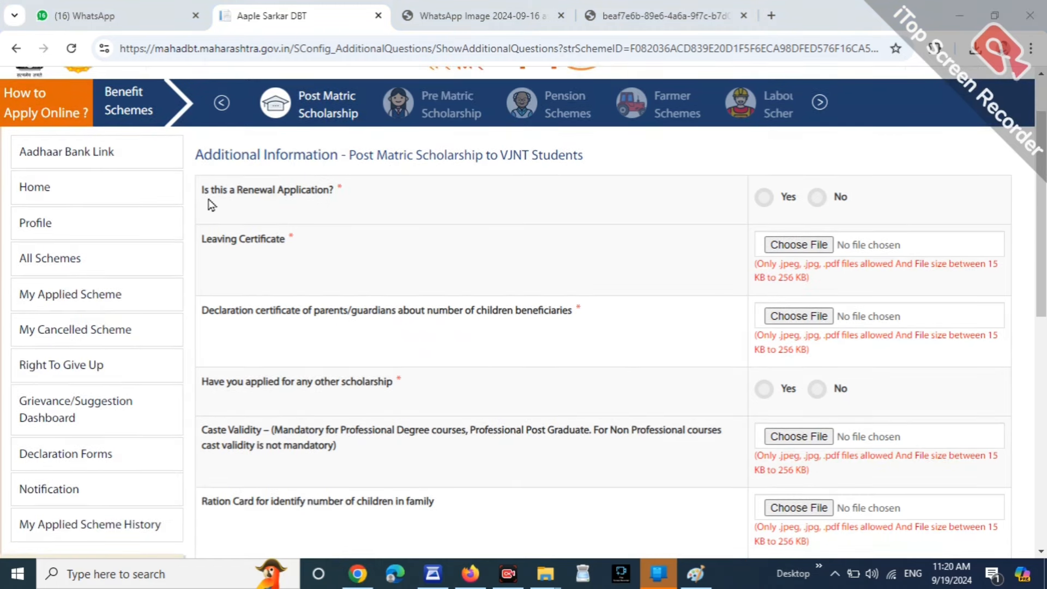
Answer Yes to the renewal application question to bring up the last year's MahaEschol Application ID field.
{"action": "left_click_drag", "start_coordinate": [222, 194], "coordinate": [442, 187]}
{"action": "left_click", "coordinate": [442, 188]}
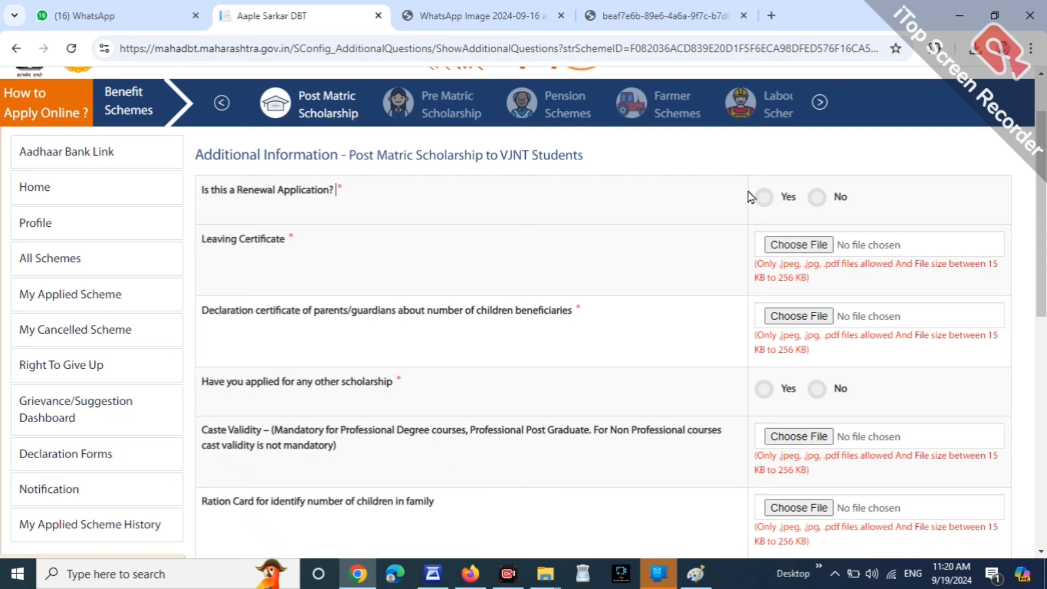
{"action": "left_click", "coordinate": [816, 197]}
{"action": "left_click", "coordinate": [764, 200]}
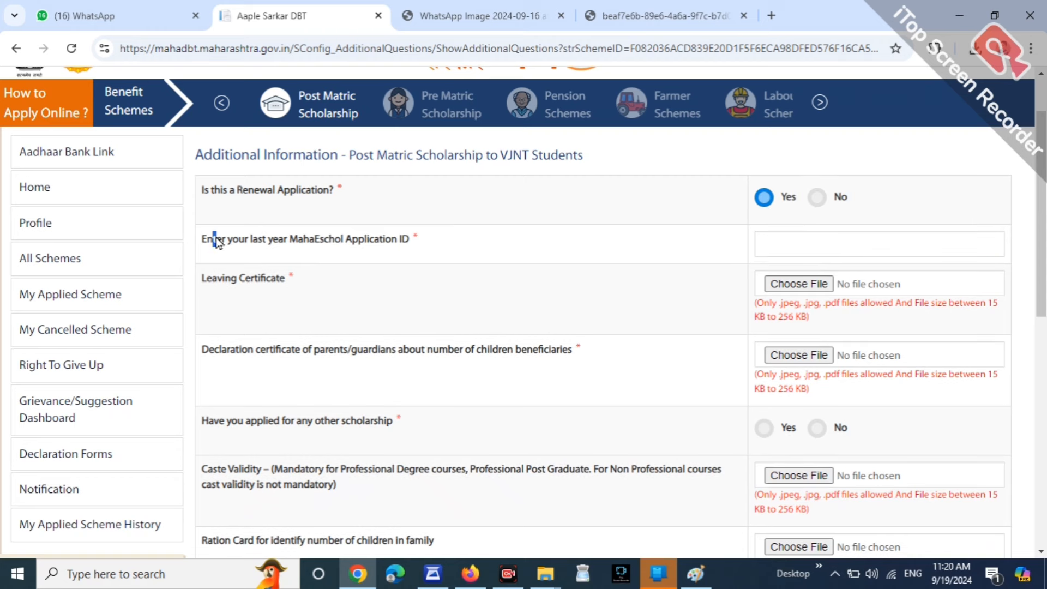
Check the last year's application ID requirement, then set the renewal application answer to No.
{"action": "left_click_drag", "start_coordinate": [216, 240], "coordinate": [465, 243]}
{"action": "left_click", "coordinate": [497, 237]}
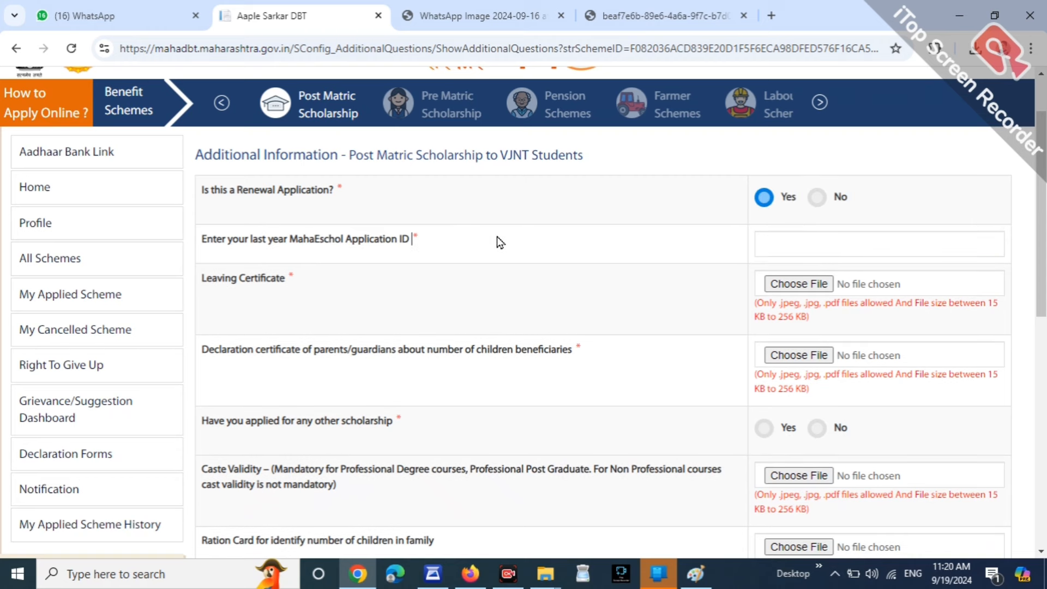
{"action": "left_click", "coordinate": [817, 199]}
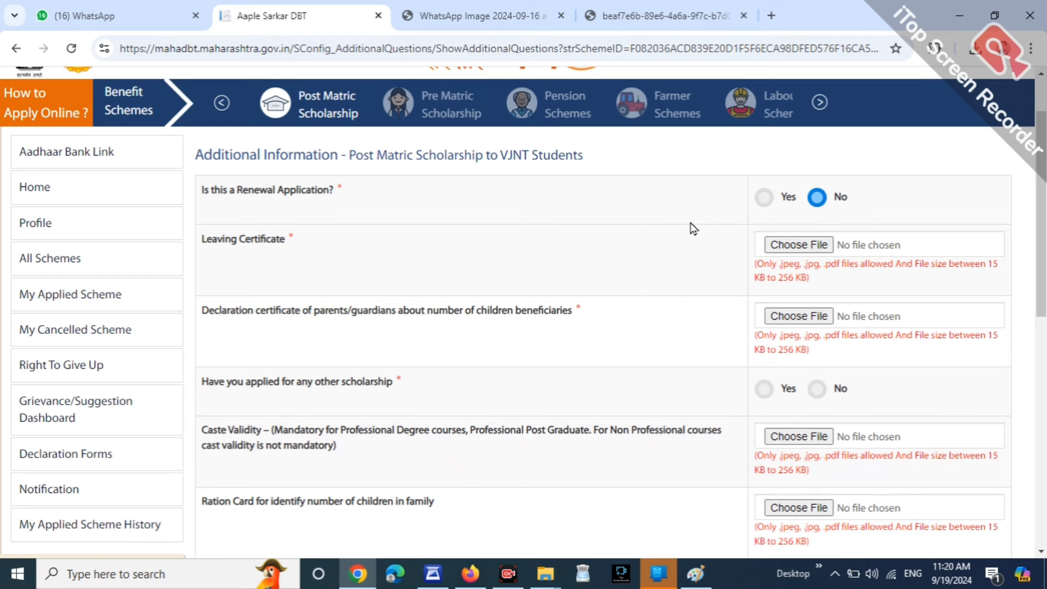
Upload LIVING CERTIFICATE.jpeg as the Leaving Certificate and acknowledge the upload.
{"action": "scroll", "coordinate": [692, 227], "scroll_direction": "down", "scroll_amount": 2}
{"action": "scroll", "coordinate": [654, 229], "scroll_direction": "up", "scroll_amount": 1}
{"action": "left_click_drag", "start_coordinate": [209, 164], "coordinate": [312, 169]}
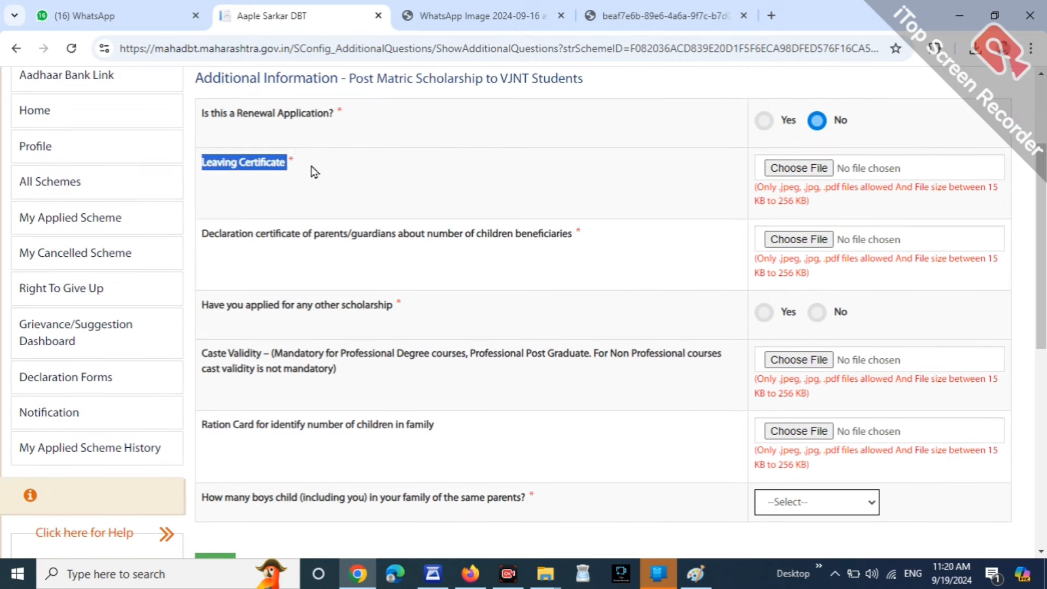
{"action": "left_click", "coordinate": [313, 169]}
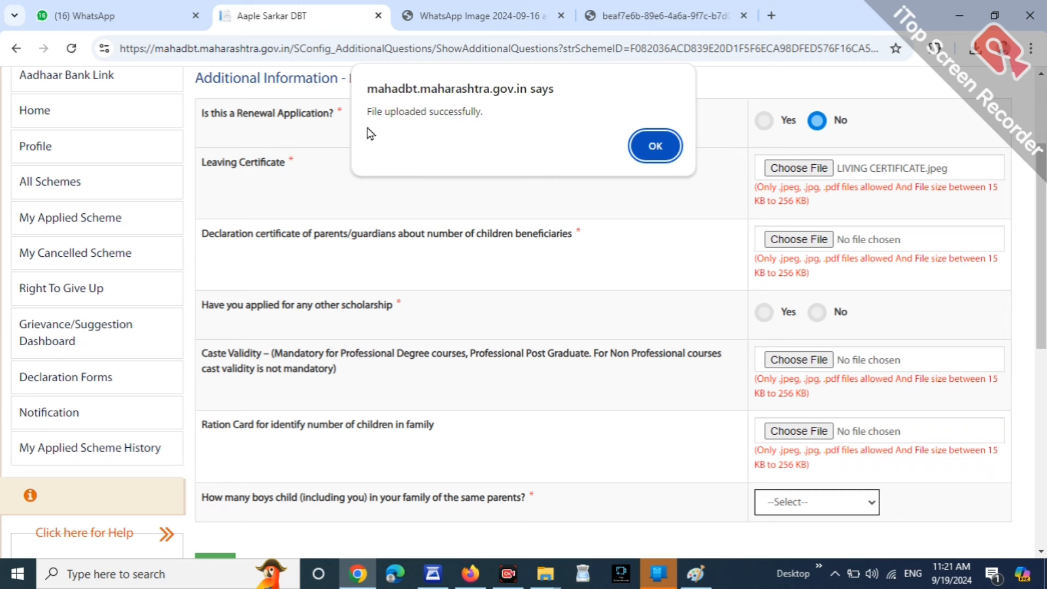
{"action": "left_click_drag", "start_coordinate": [370, 112], "coordinate": [485, 112]}
{"action": "left_click", "coordinate": [657, 147]}
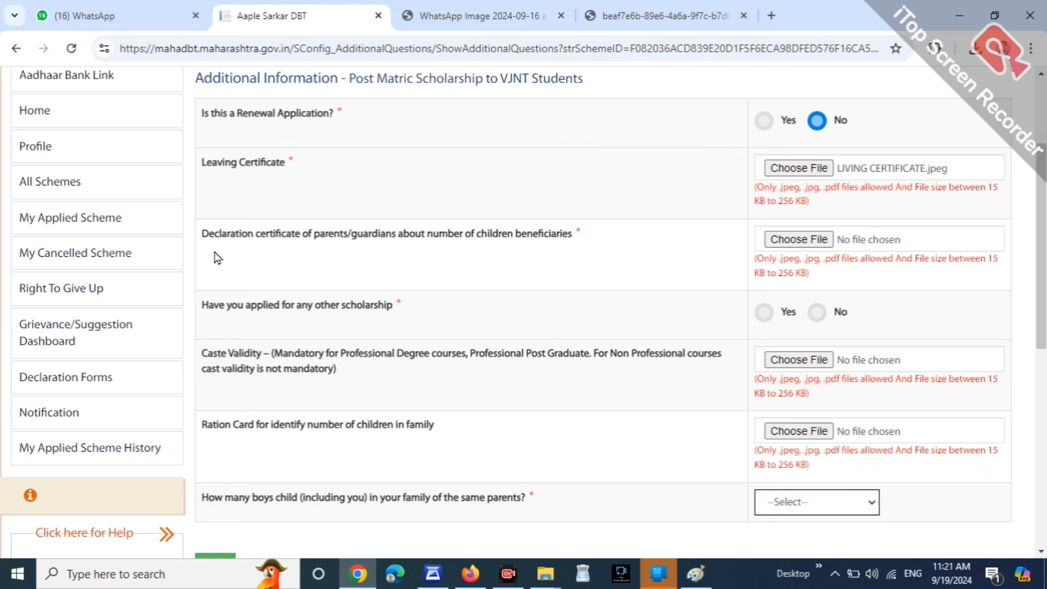
Upload DECLRATION.jpg as the parents' declaration certificate about the number of children beneficiaries.
{"action": "left_click_drag", "start_coordinate": [212, 238], "coordinate": [565, 240]}
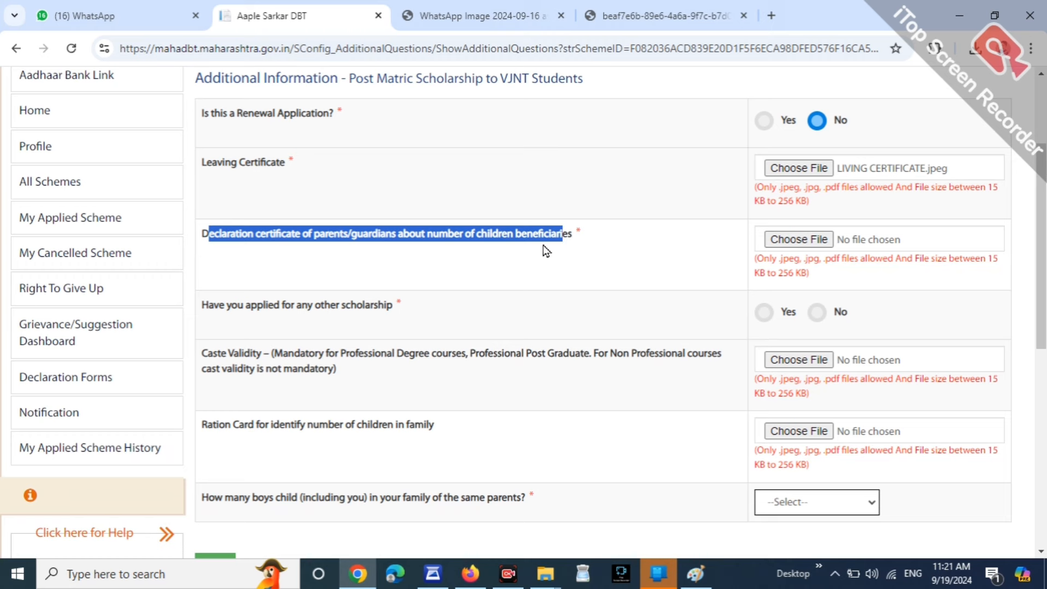
{"action": "left_click", "coordinate": [814, 240]}
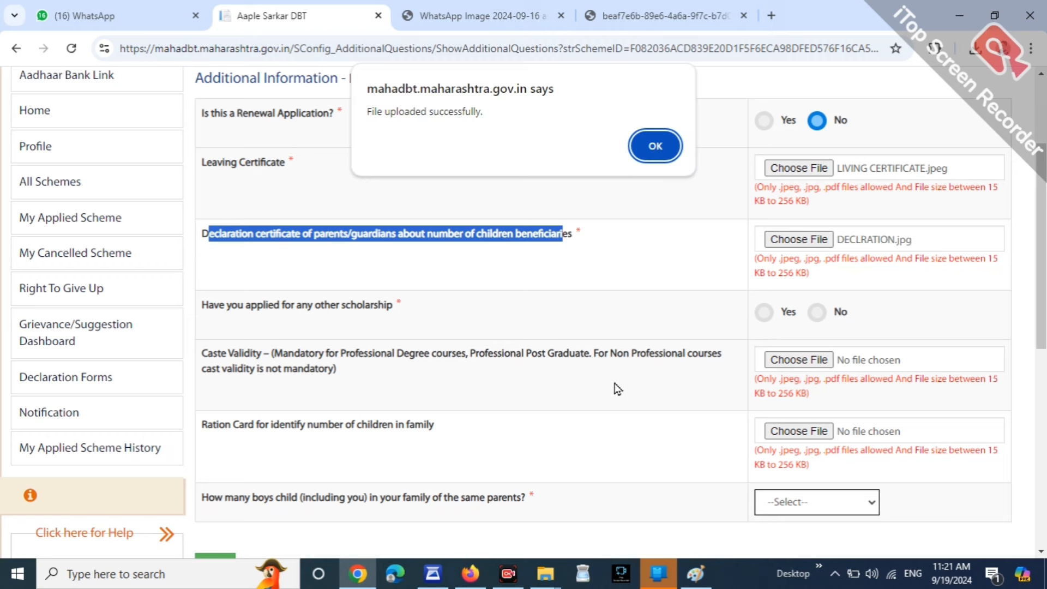
{"action": "left_click", "coordinate": [657, 149]}
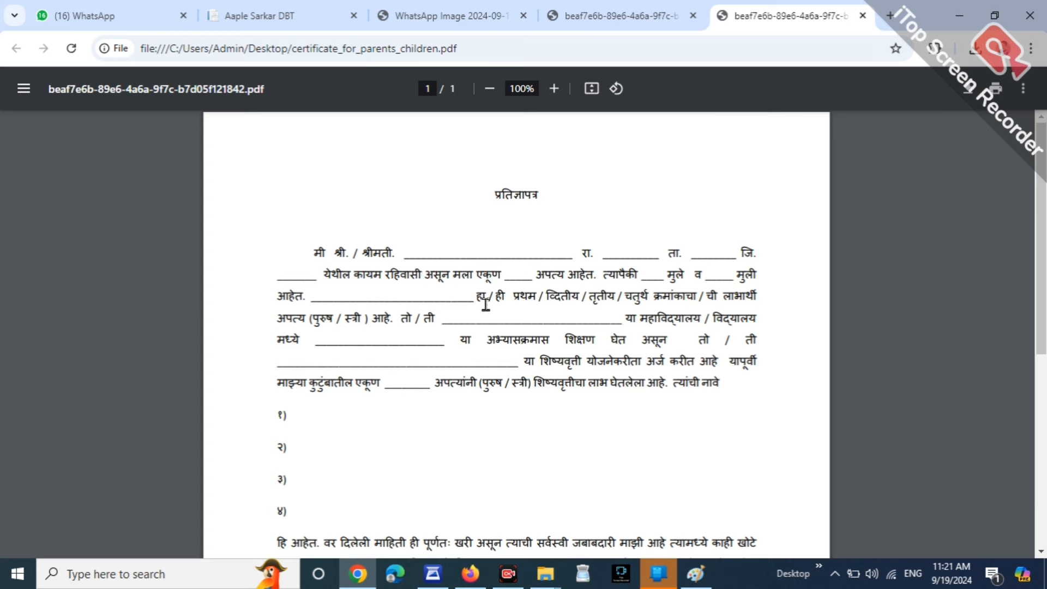
Examine the blanks, children's names list and signature lines in the parents' declaration form certificate_for_parents_children.pdf.
{"action": "double_click", "coordinate": [413, 188]}
{"action": "left_click", "coordinate": [594, 189]}
{"action": "left_click_drag", "start_coordinate": [676, 181], "coordinate": [756, 178]}
{"action": "left_click", "coordinate": [335, 203]}
{"action": "left_click_drag", "start_coordinate": [316, 217], "coordinate": [748, 225]}
{"action": "left_click", "coordinate": [740, 226]}
{"action": "left_click_drag", "start_coordinate": [319, 249], "coordinate": [677, 249]}
{"action": "left_click", "coordinate": [657, 252]}
{"action": "left_click_drag", "start_coordinate": [291, 276], "coordinate": [584, 289]}
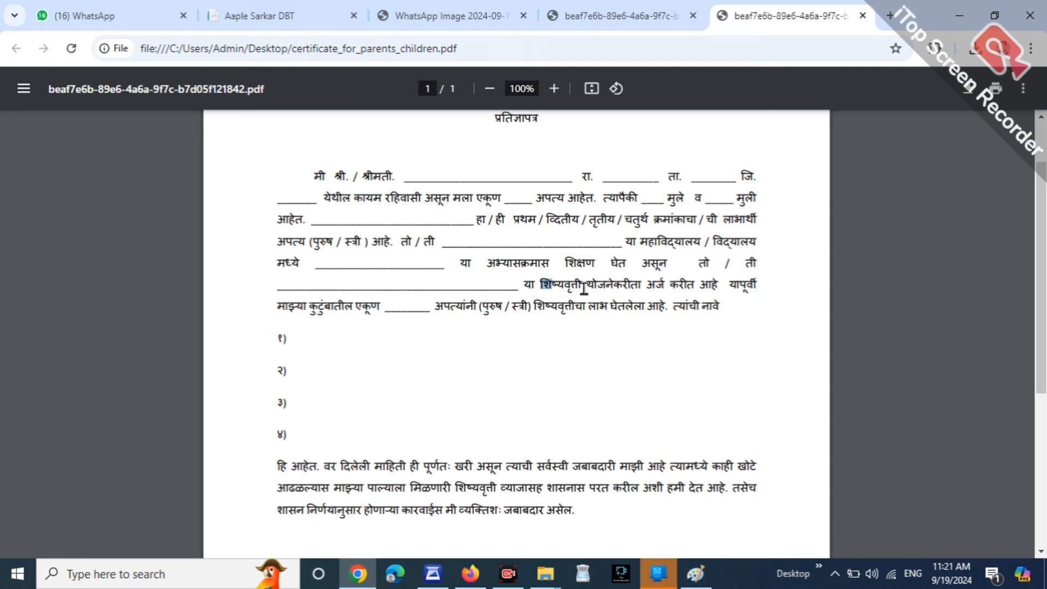
{"action": "scroll", "coordinate": [349, 334], "scroll_direction": "down", "scroll_amount": 1}
{"action": "left_click_drag", "start_coordinate": [371, 237], "coordinate": [420, 231]}
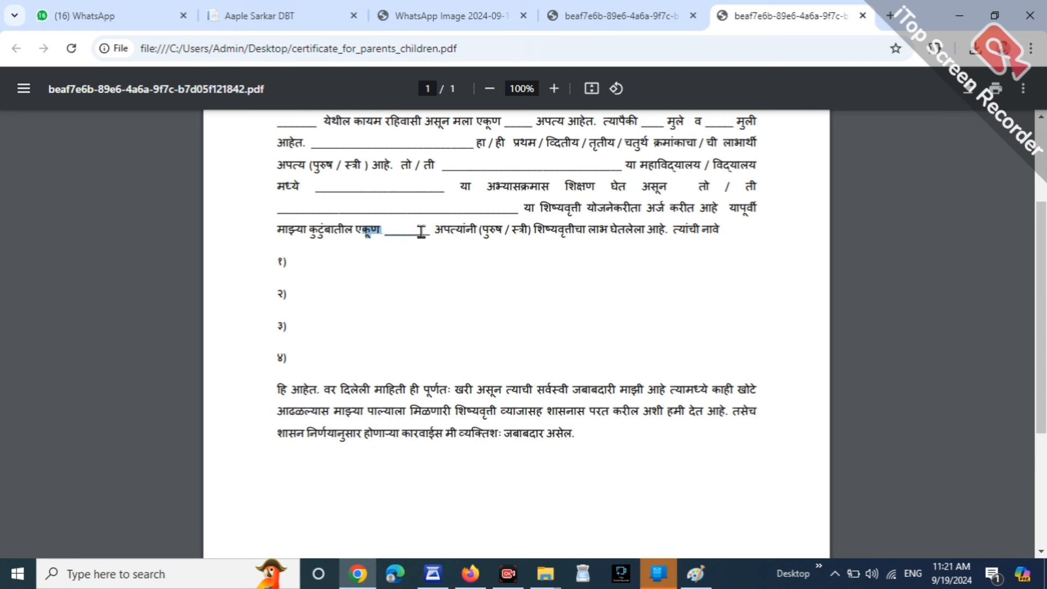
{"action": "left_click", "coordinate": [418, 225]}
{"action": "scroll", "coordinate": [416, 363], "scroll_direction": "down", "scroll_amount": 3}
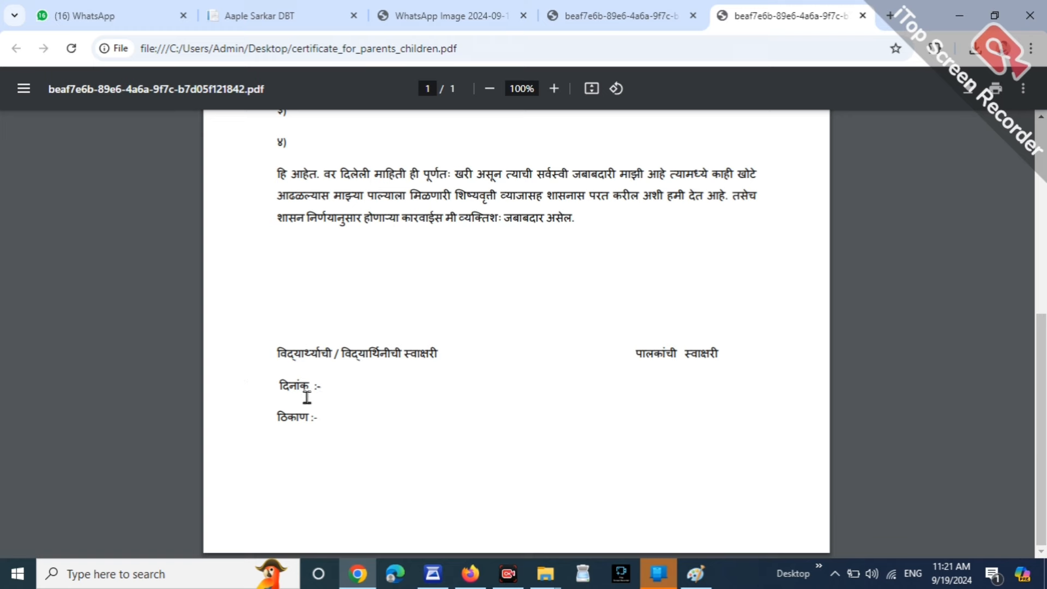
{"action": "scroll", "coordinate": [568, 246], "scroll_direction": "up", "scroll_amount": 5}
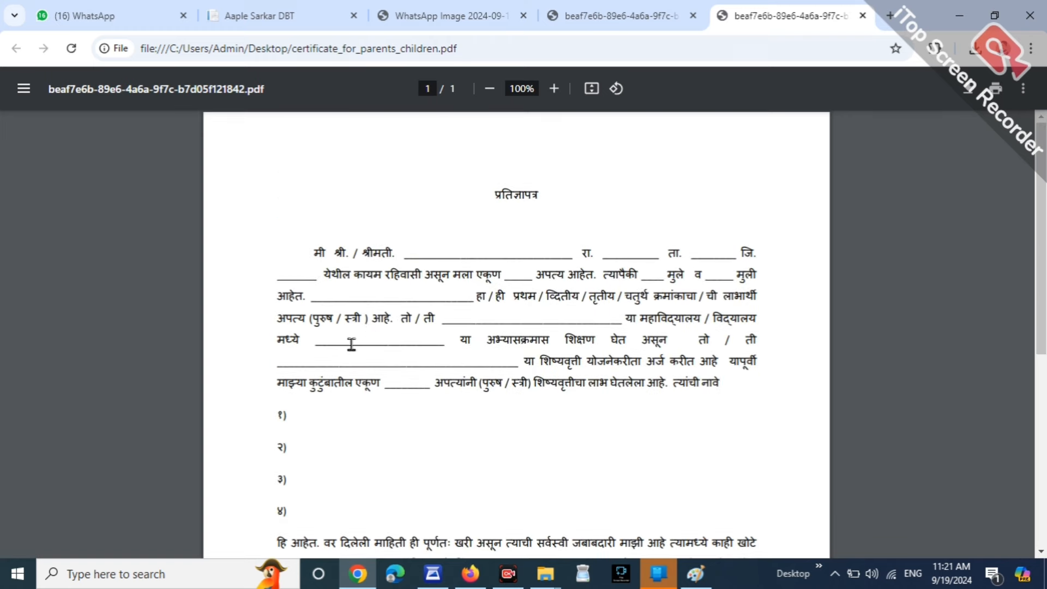
Return to the scholarship application and answer No to having applied for any other scholarship.
{"action": "left_click", "coordinate": [273, 15]}
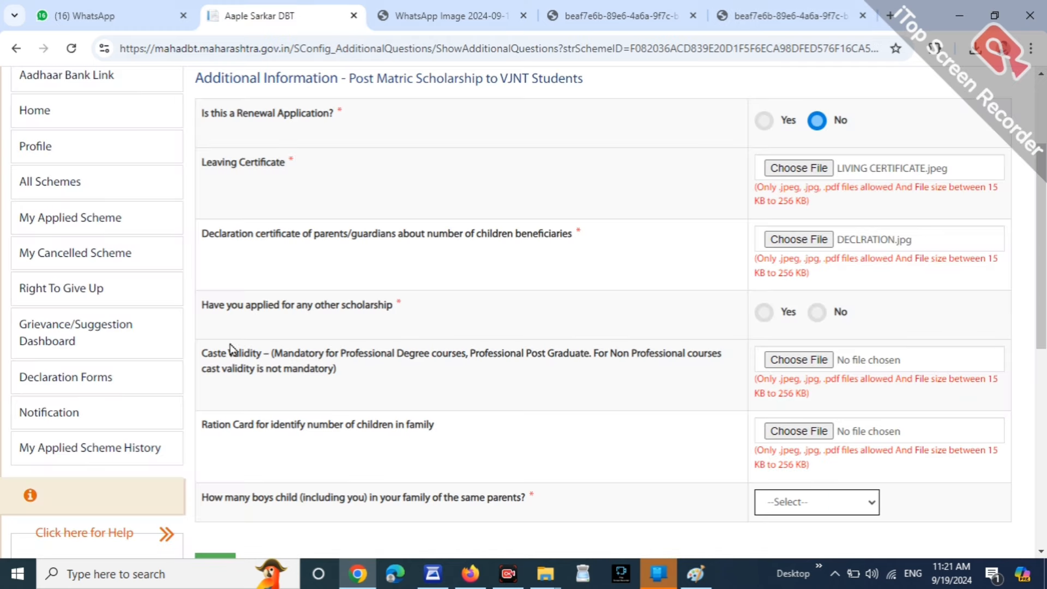
{"action": "left_click_drag", "start_coordinate": [209, 306], "coordinate": [270, 317]}
{"action": "left_click", "coordinate": [433, 312]}
{"action": "left_click_drag", "start_coordinate": [257, 317], "coordinate": [330, 309]}
{"action": "left_click", "coordinate": [822, 315]}
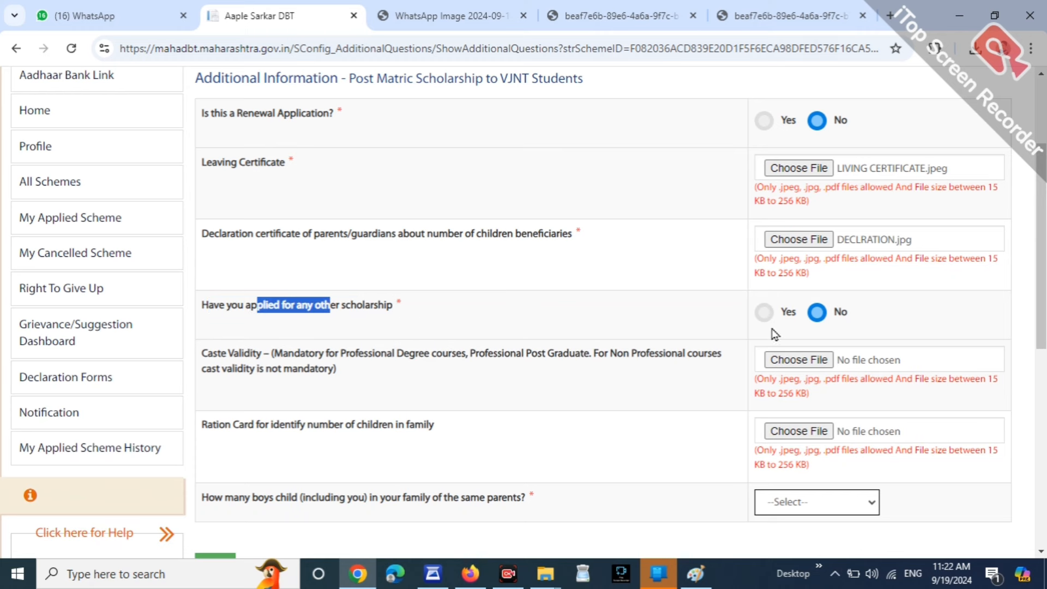
{"action": "left_click", "coordinate": [568, 318]}
Set the number of boys in the family of the same parents, including the applicant, to 1.
{"action": "scroll", "coordinate": [706, 311], "scroll_direction": "down", "scroll_amount": 2}
{"action": "scroll", "coordinate": [706, 310], "scroll_direction": "down", "scroll_amount": 1}
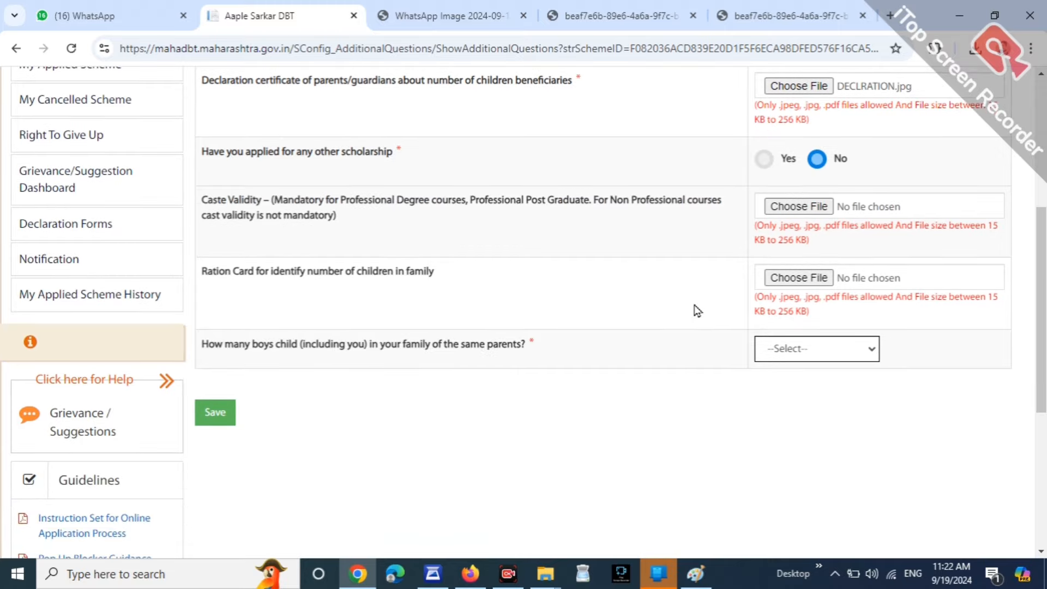
{"action": "left_click_drag", "start_coordinate": [319, 297], "coordinate": [315, 347]}
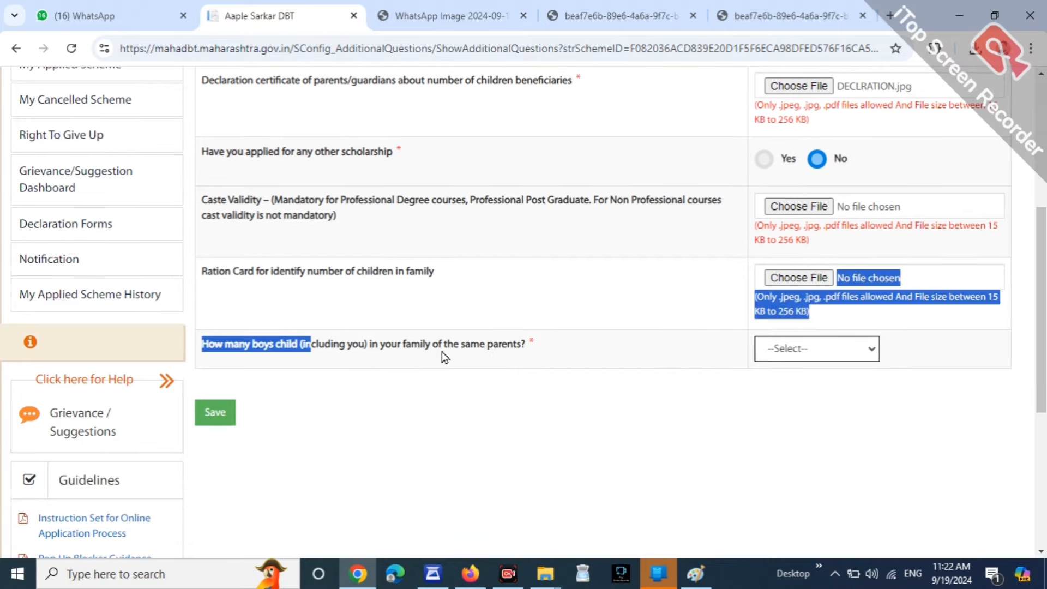
{"action": "left_click", "coordinate": [442, 345]}
{"action": "left_click_drag", "start_coordinate": [208, 350], "coordinate": [393, 360]}
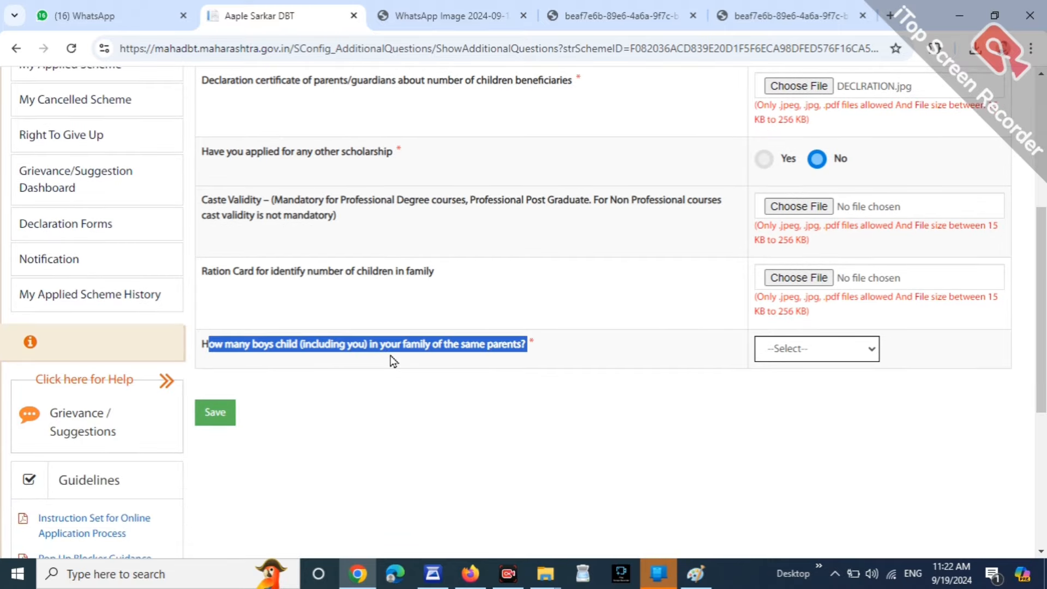
{"action": "left_click", "coordinate": [462, 355]}
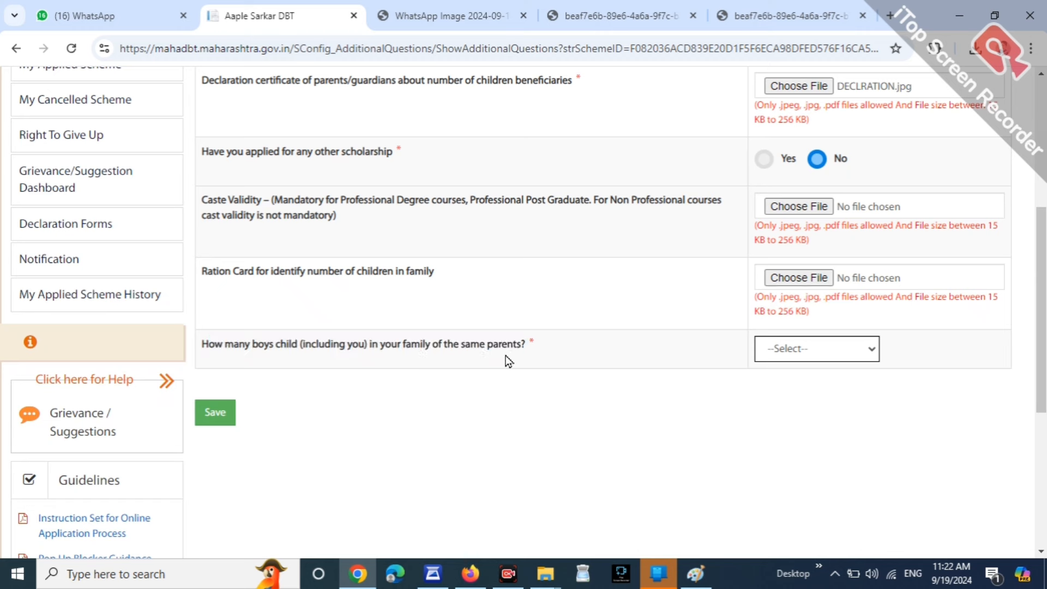
{"action": "left_click", "coordinate": [839, 355]}
{"action": "left_click", "coordinate": [772, 391]}
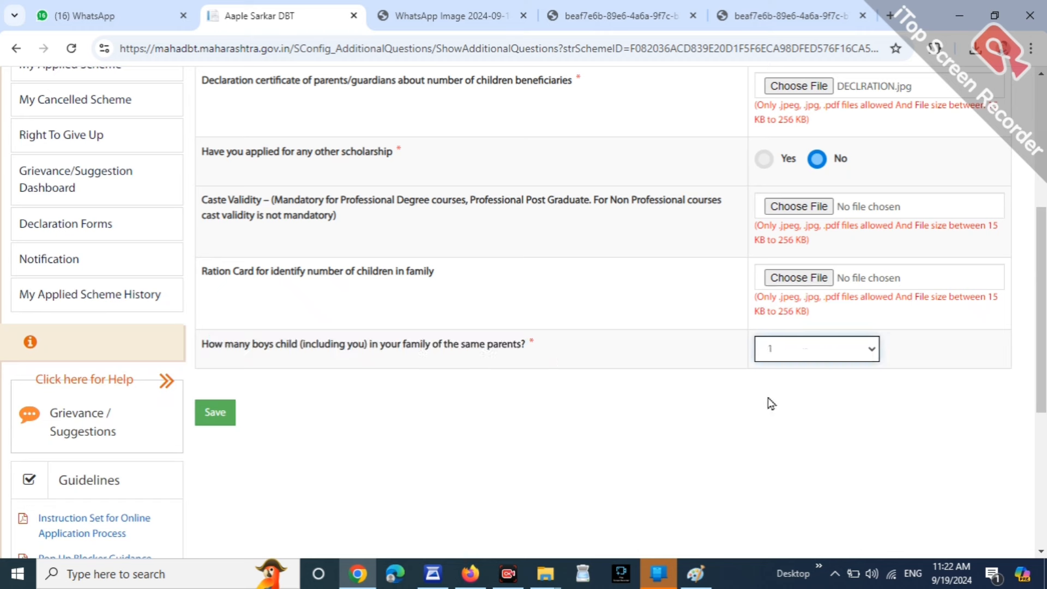
Save the additional information, review the application preview, agree to the scholarship terms and submit the application.
{"action": "left_click", "coordinate": [212, 415]}
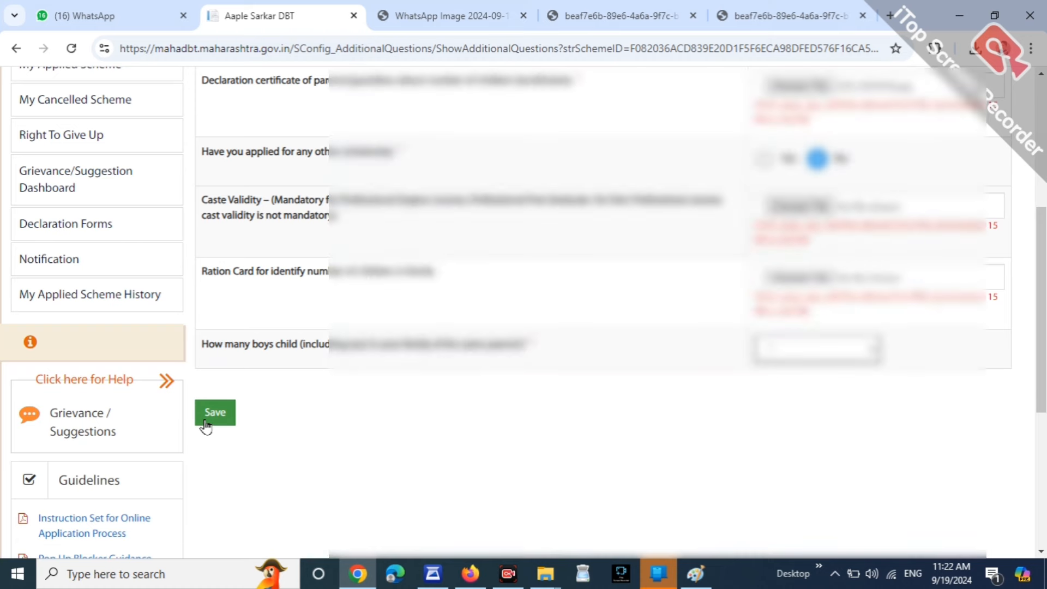
{"action": "scroll", "coordinate": [781, 338], "scroll_direction": "down", "scroll_amount": 15}
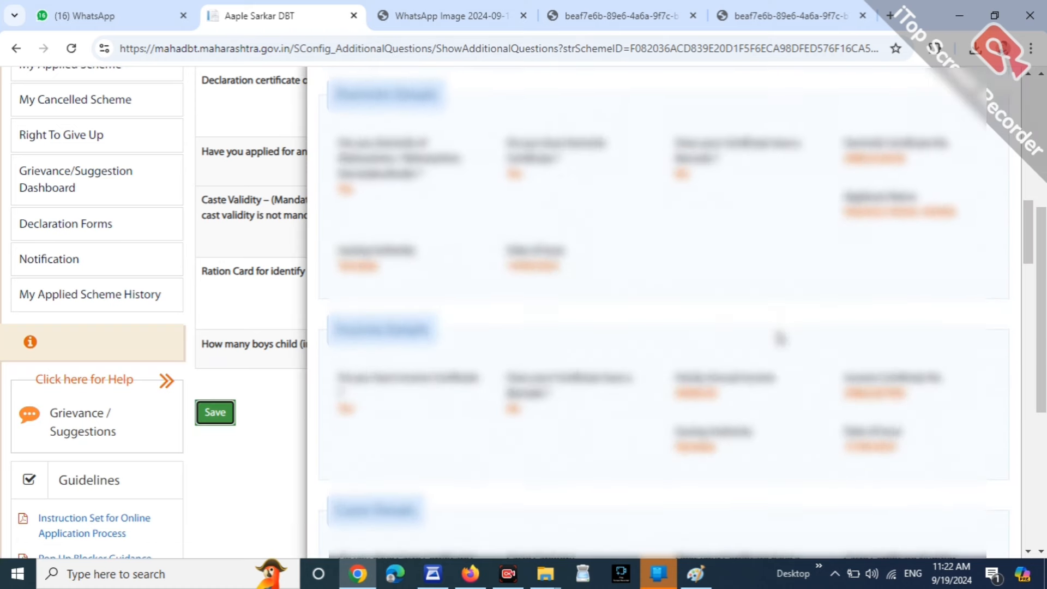
{"action": "scroll", "coordinate": [781, 338], "scroll_direction": "down", "scroll_amount": 15}
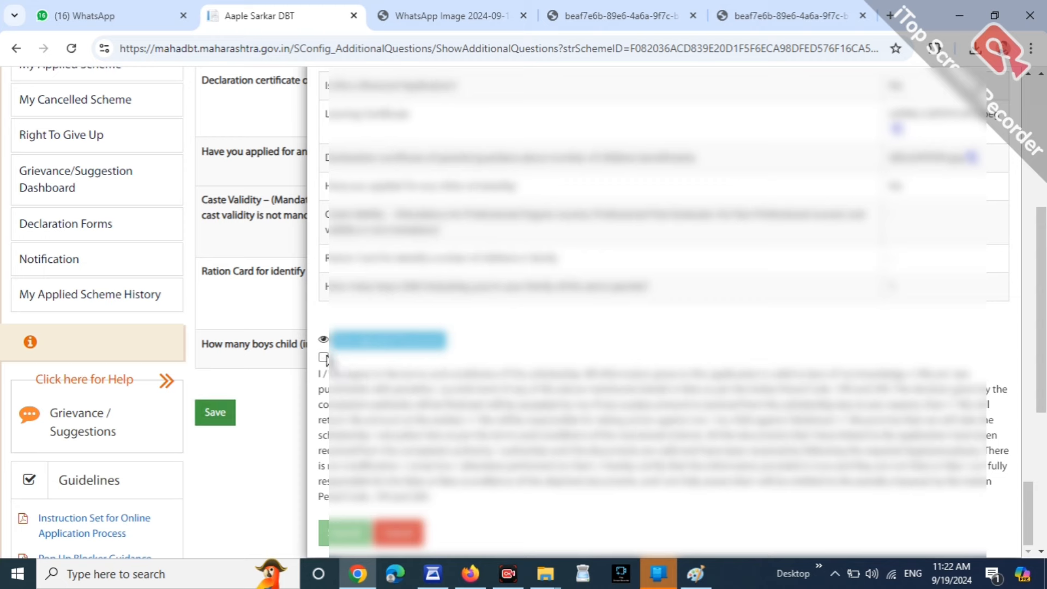
{"action": "left_click", "coordinate": [324, 357]}
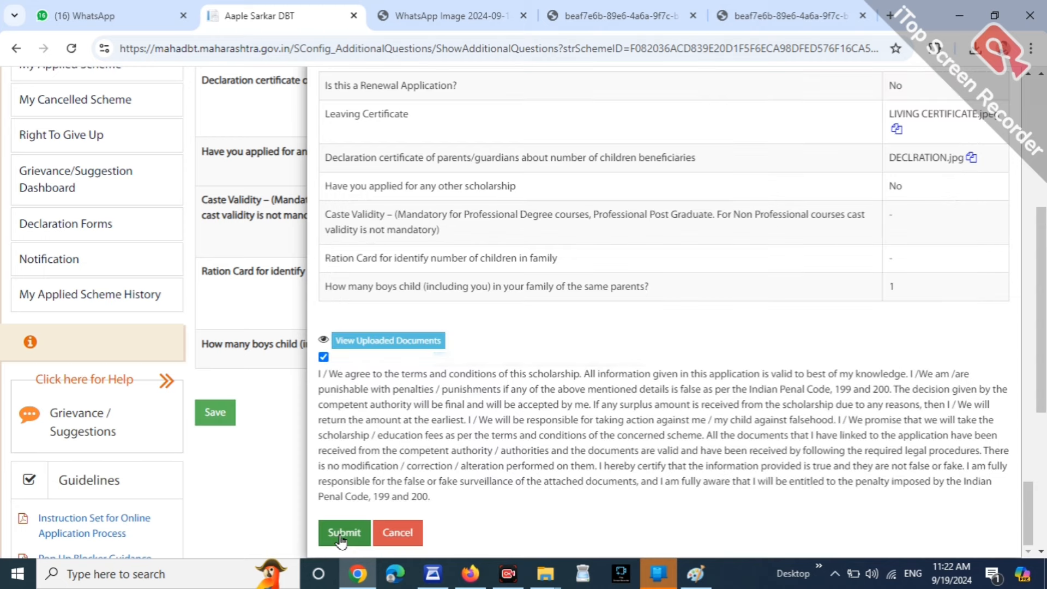
{"action": "left_click", "coordinate": [339, 537]}
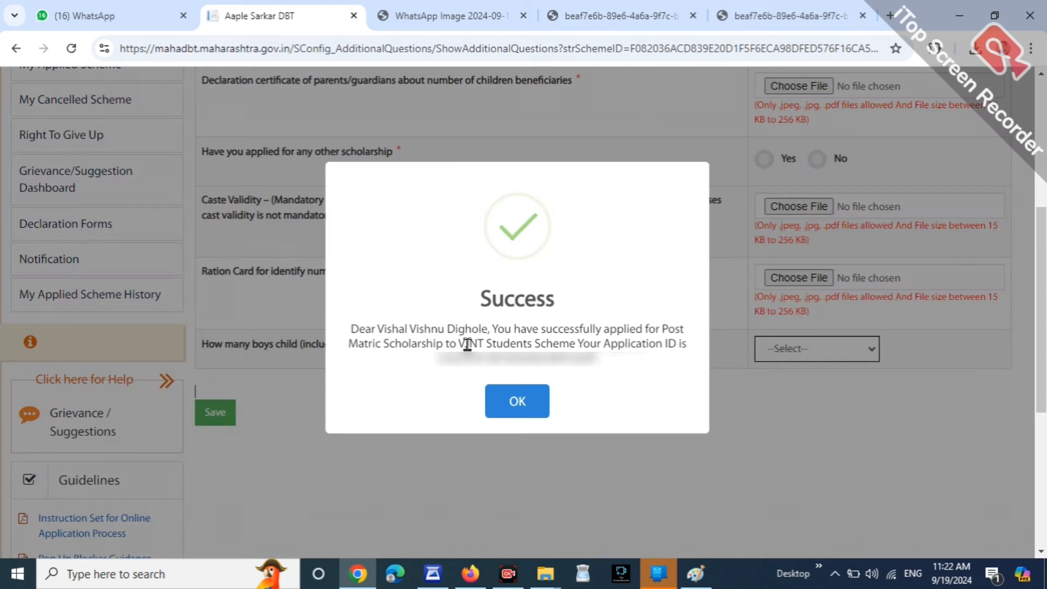
{"action": "left_click", "coordinate": [517, 402]}
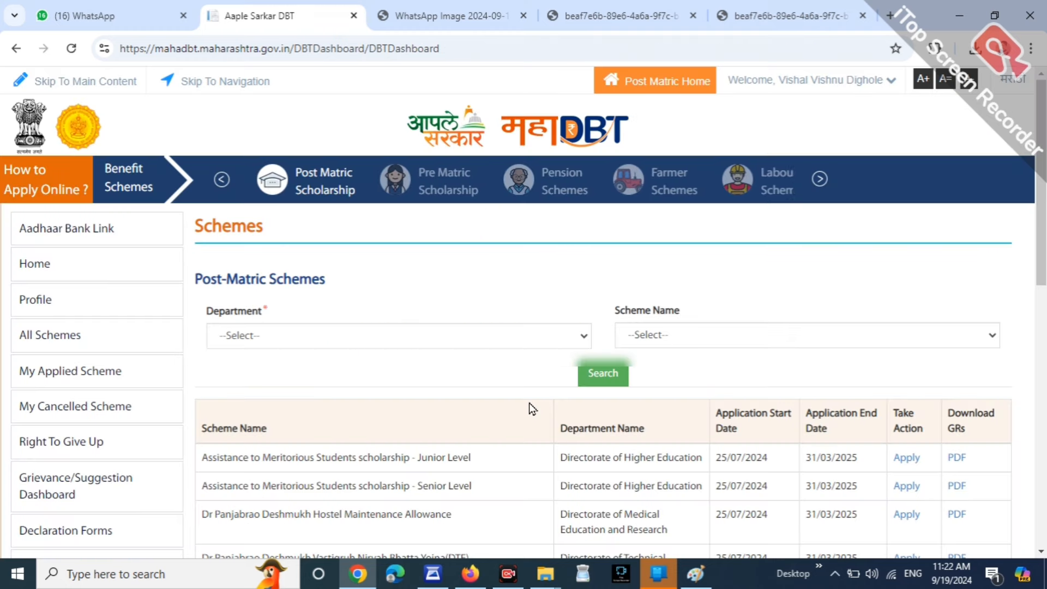
Open the form of the Post Matric Scholarship to VJNT Students application among the applied schemes under scrutiny.
{"action": "left_click", "coordinate": [111, 375]}
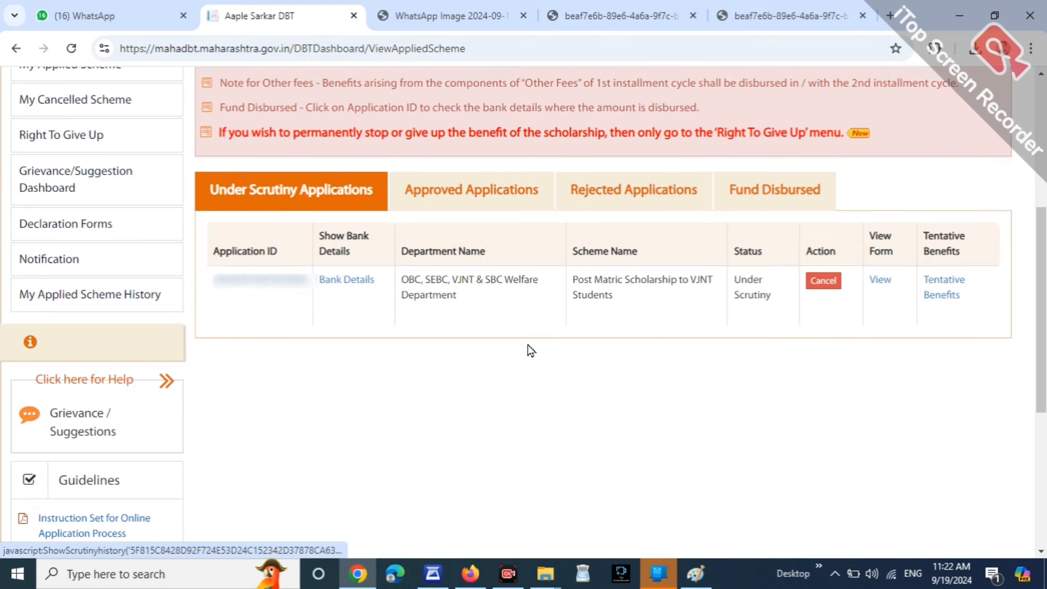
{"action": "left_click_drag", "start_coordinate": [875, 235], "coordinate": [882, 250]}
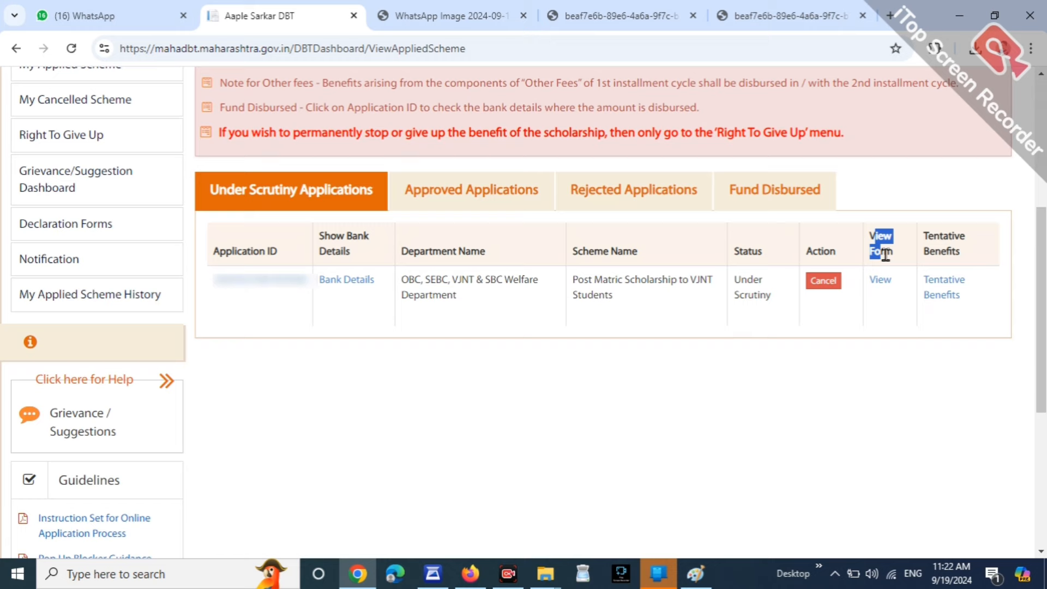
{"action": "left_click", "coordinate": [879, 282]}
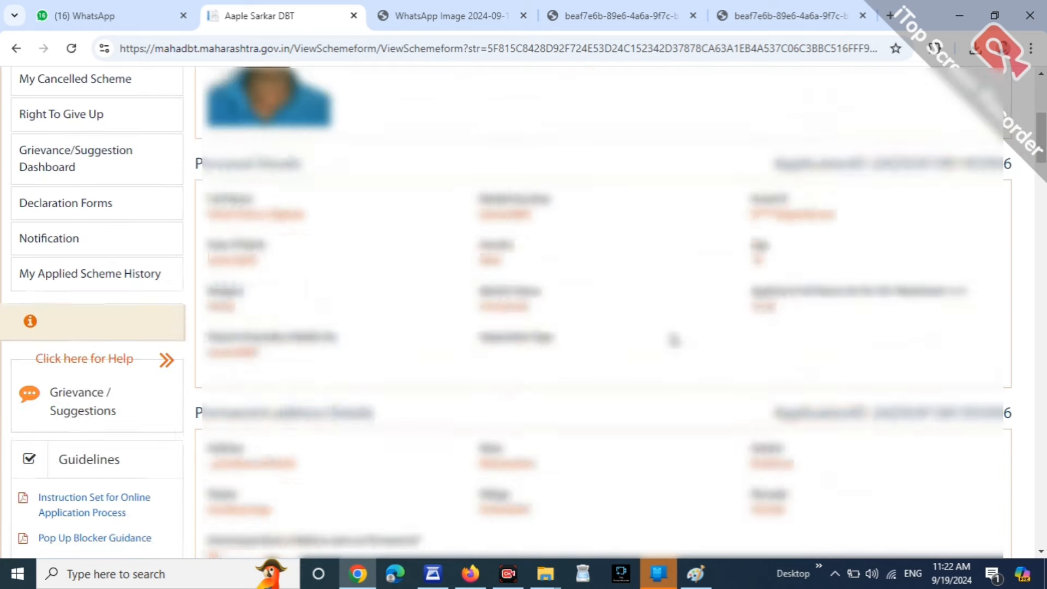
Review the submitted application form through to the maintenance allowance and declaration, and print it.
{"action": "scroll", "coordinate": [679, 329], "scroll_direction": "down", "scroll_amount": 10}
{"action": "scroll", "coordinate": [679, 329], "scroll_direction": "down", "scroll_amount": 20}
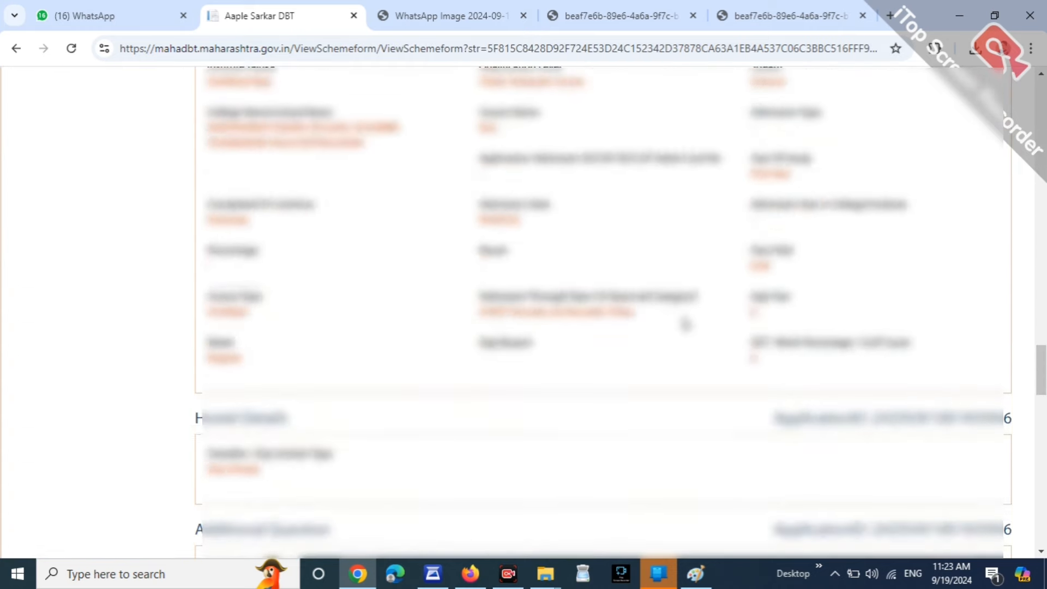
{"action": "scroll", "coordinate": [685, 324], "scroll_direction": "down", "scroll_amount": 10}
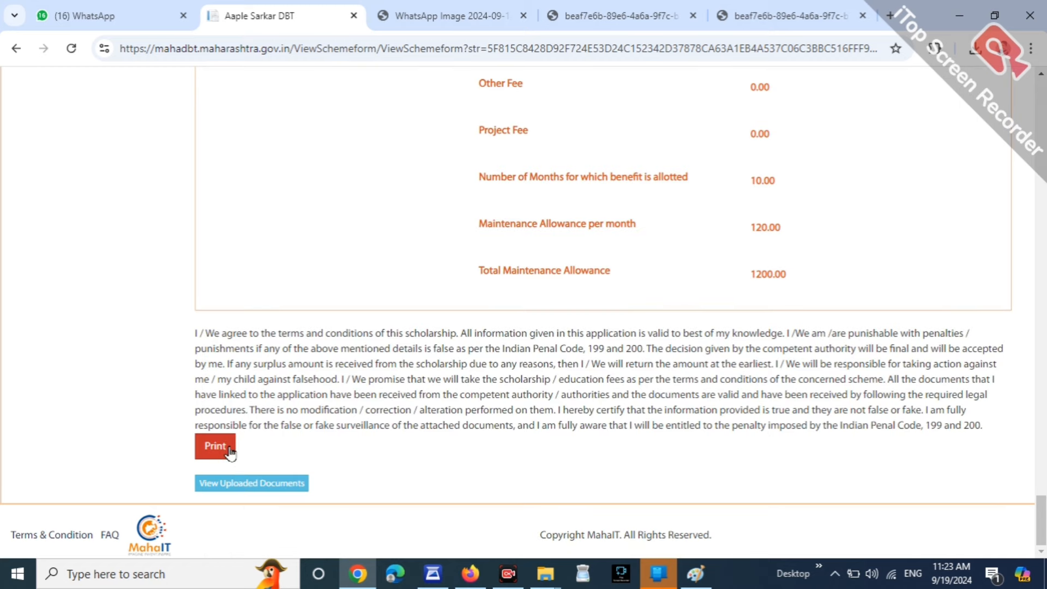
{"action": "left_click", "coordinate": [229, 451]}
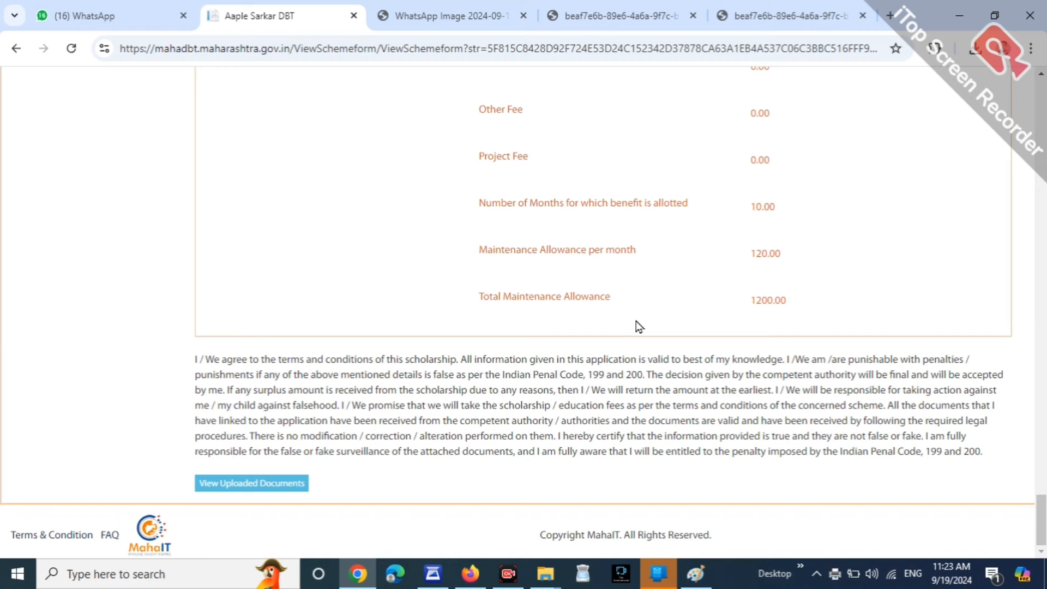